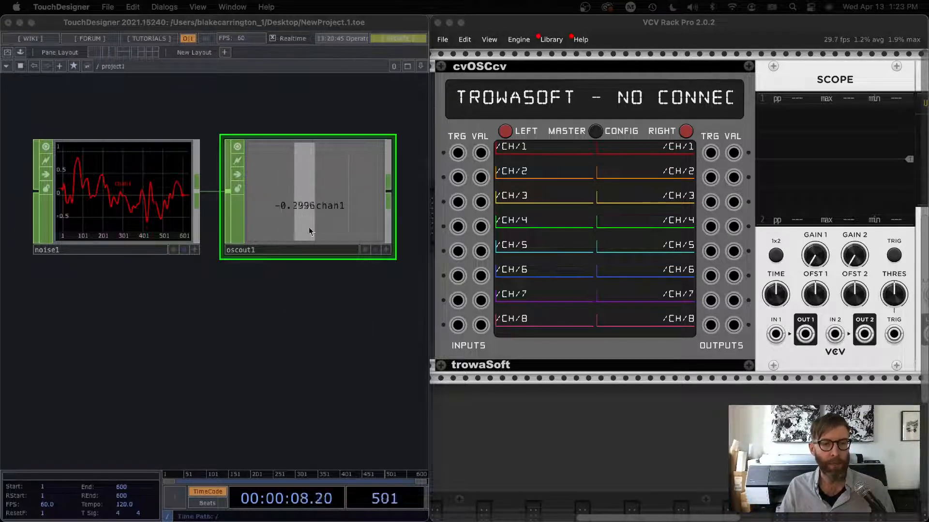
key(Tab)
click(313, 435)
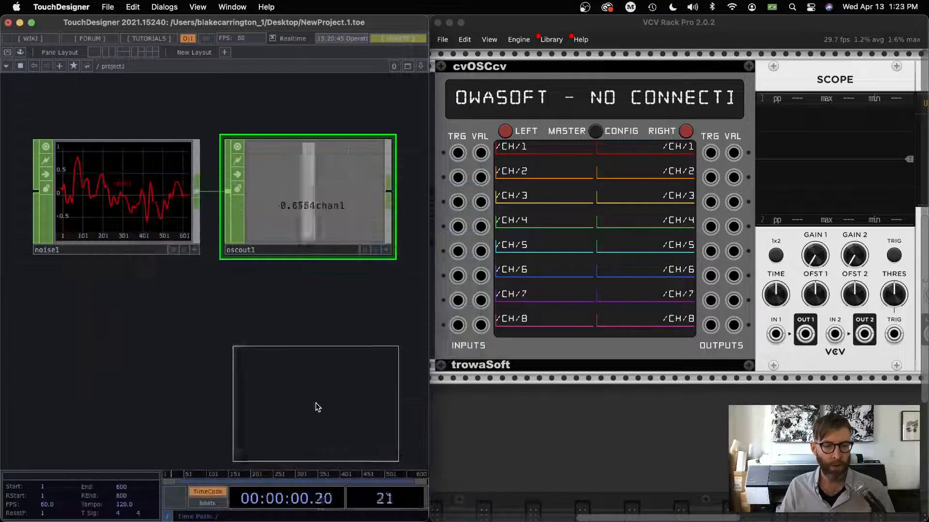
click(275, 346)
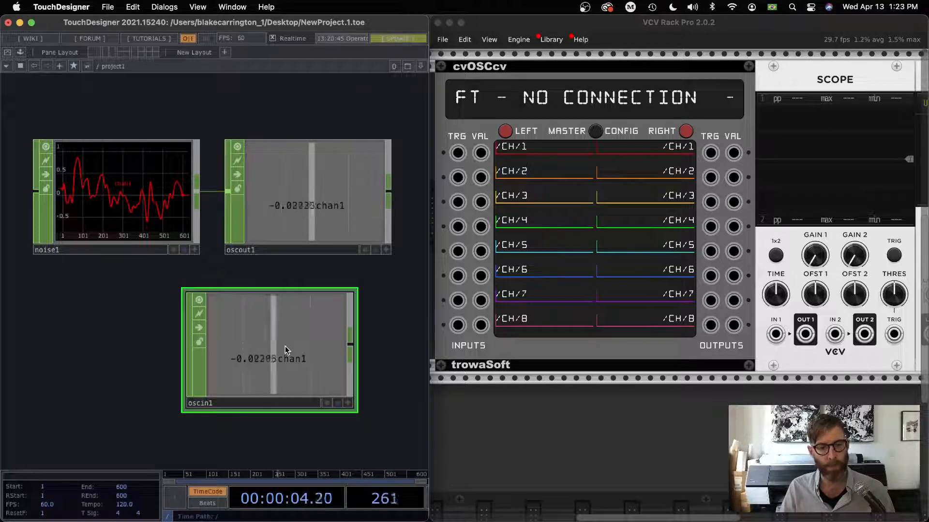
key(Delete)
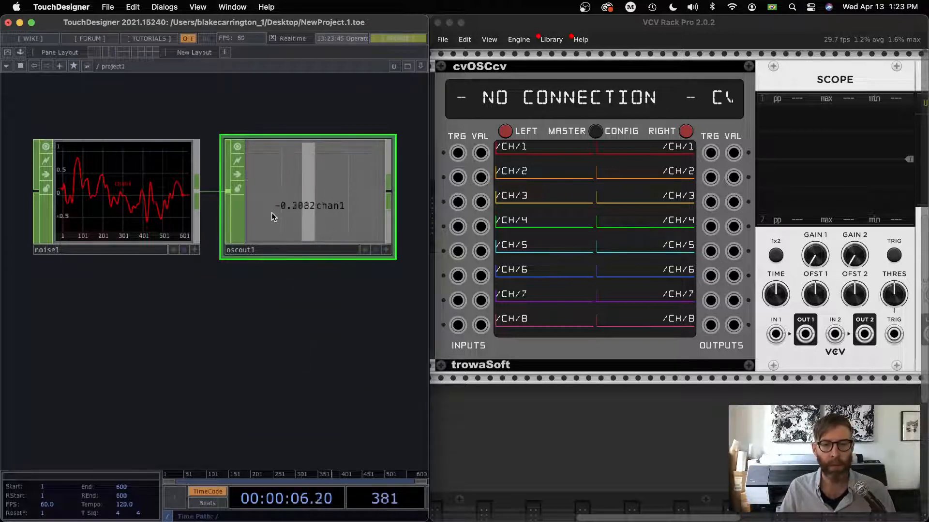
click(597, 66)
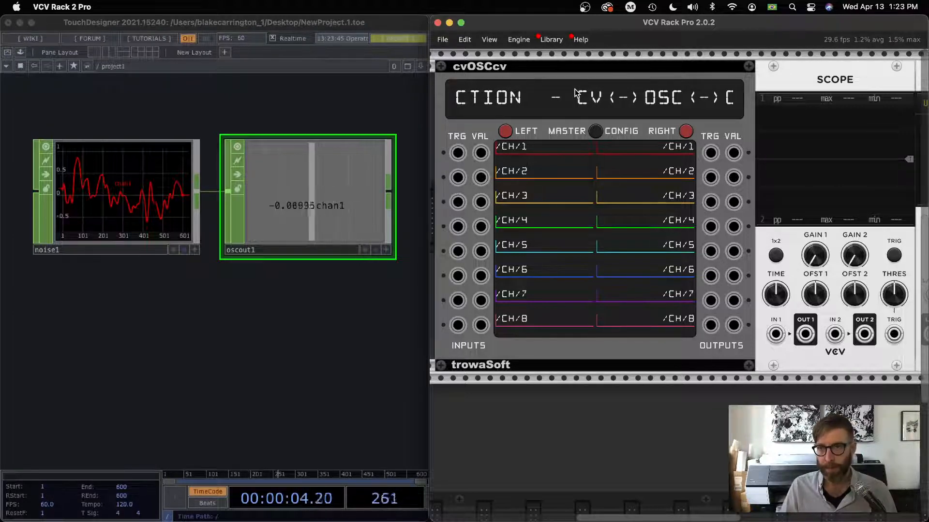
click(549, 40)
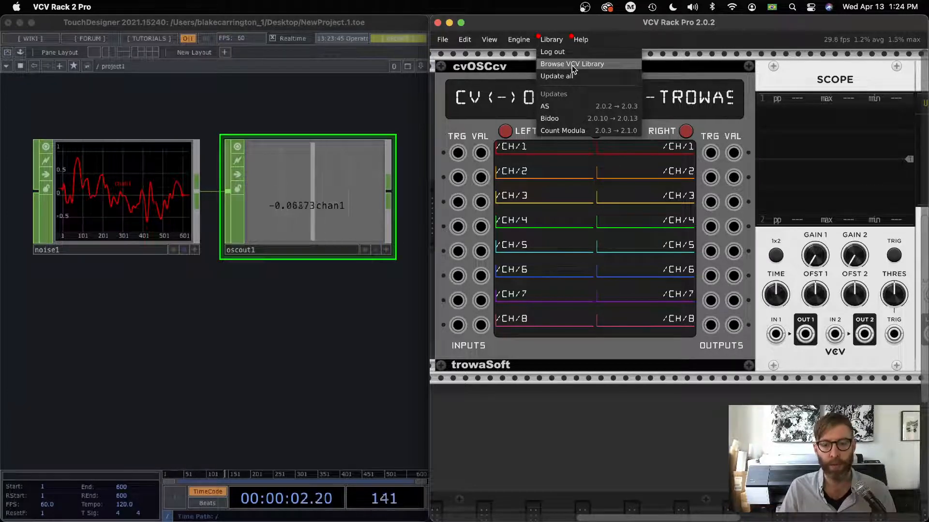
click(777, 45)
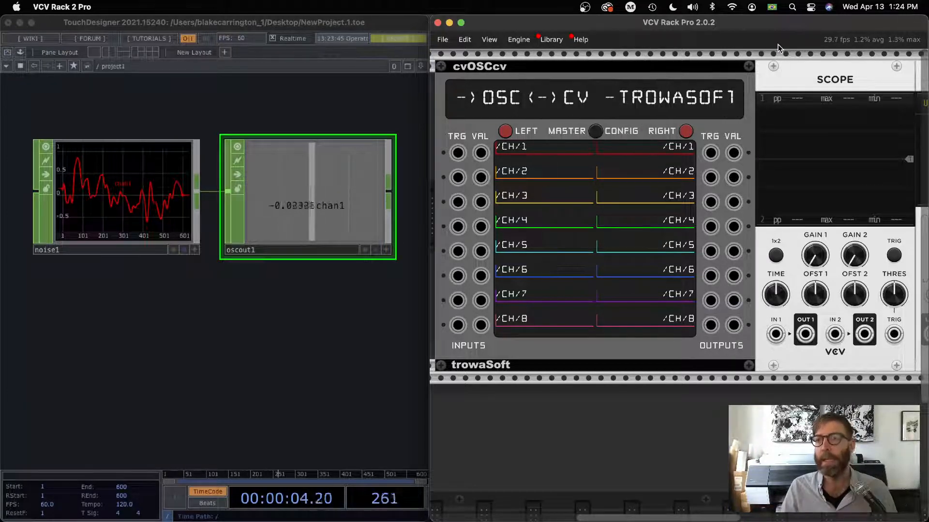
Switch to Chrome and open the GitHub Releases page linked in the trowaSoft-VCV repository's README.
key(super+Tab)
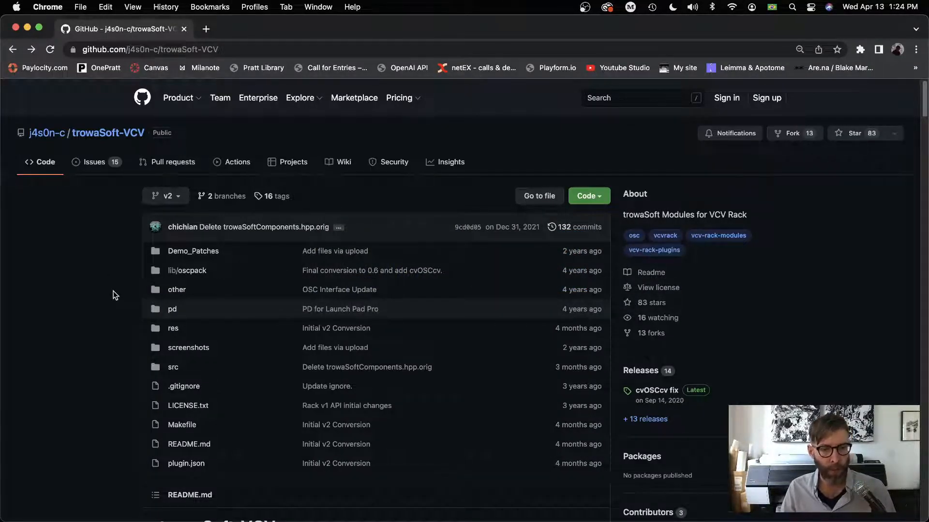
scroll(108, 290, down, 3)
scroll(108, 289, up, 3)
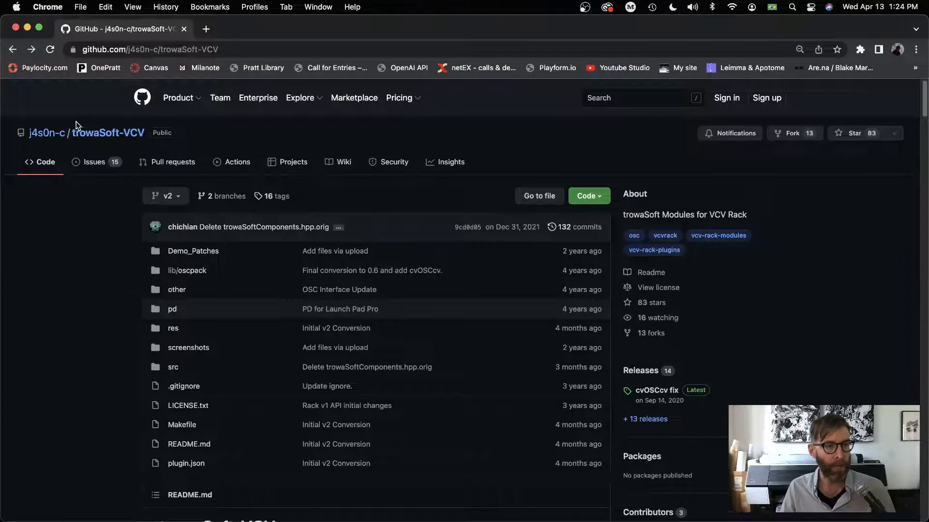
scroll(109, 292, down, 10)
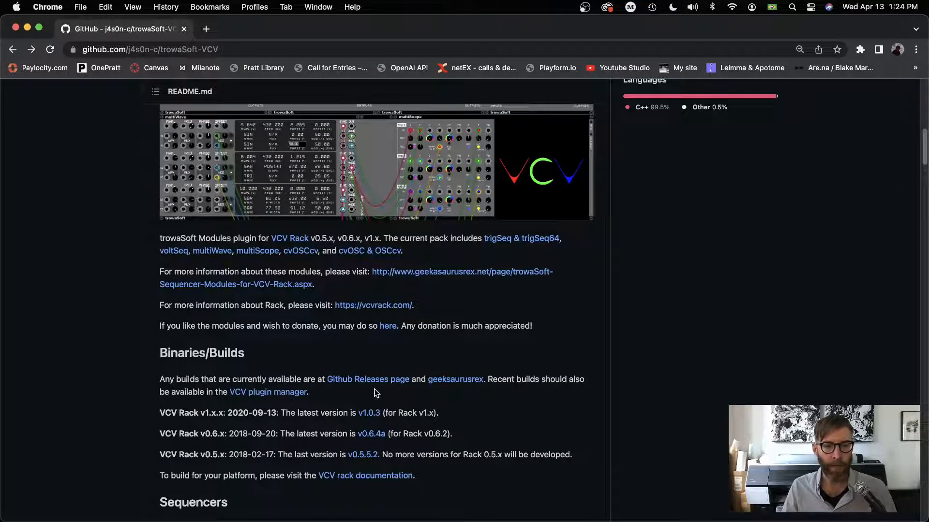
click(345, 382)
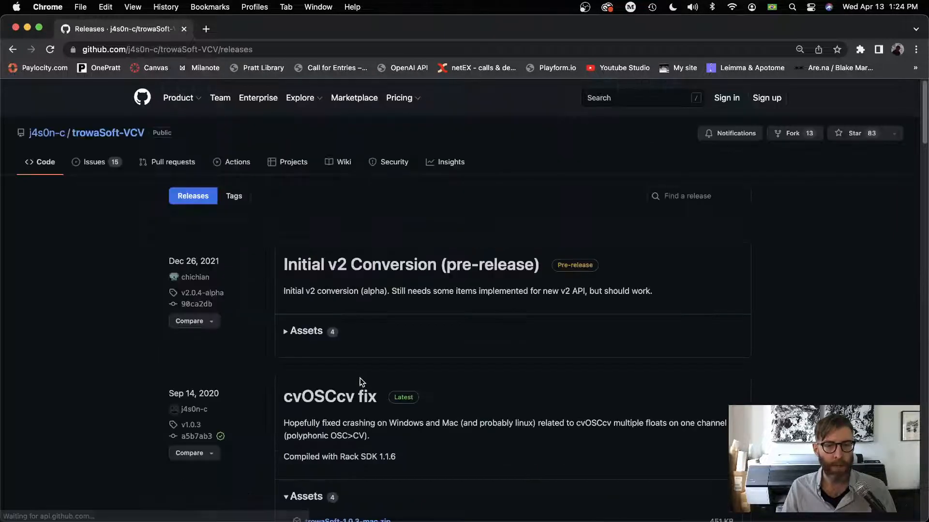
Expand the assets of the Initial v2 Conversion (pre-release) entry among the trowaSoft-VCV releases.
scroll(473, 321, down, 5)
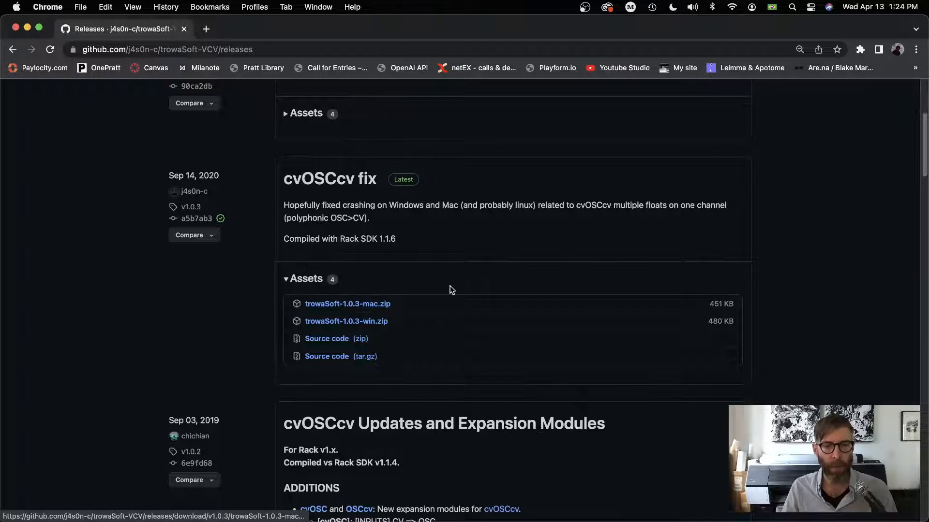
scroll(451, 289, up, 5)
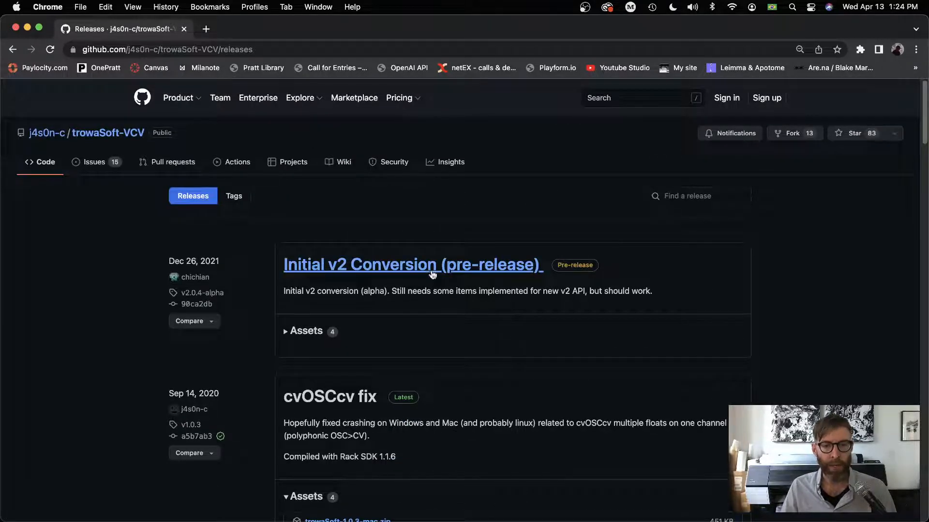
click(286, 334)
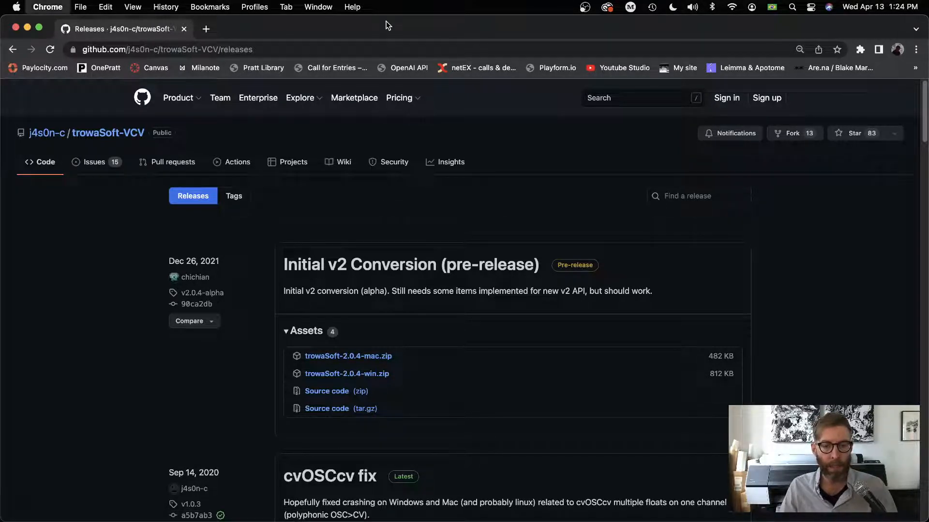
Switch to Finder and expand the trowaSoft folder inside the plugins folder of Rack2.
key(super+h)
key(super+Tab)
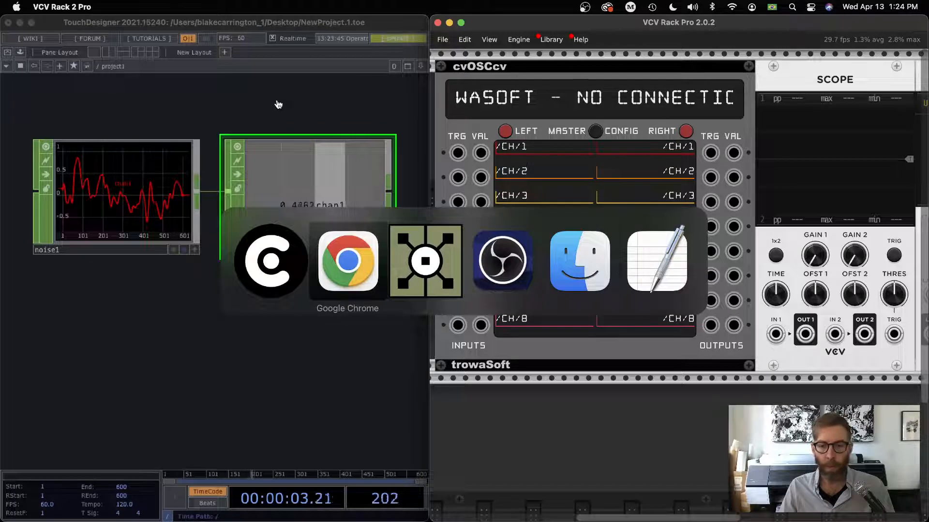
click(577, 262)
drag(422, 66, 425, 63)
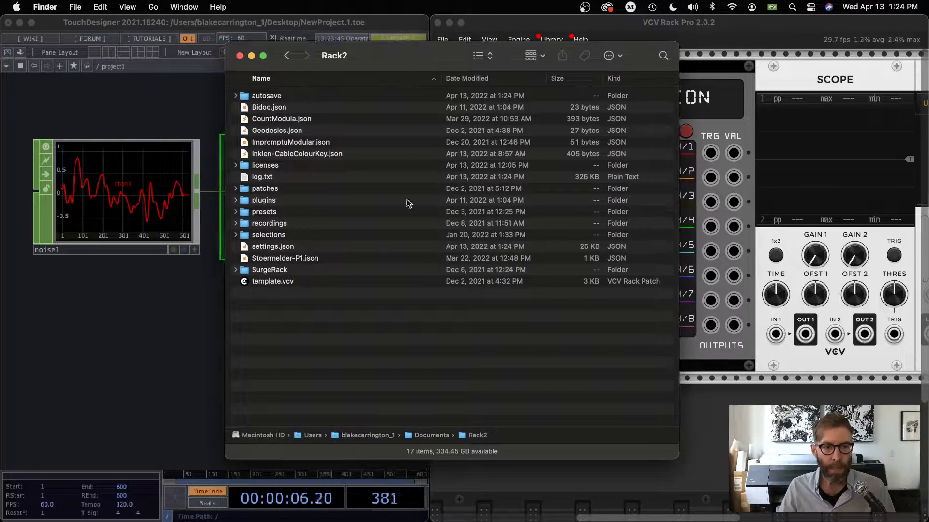
click(236, 200)
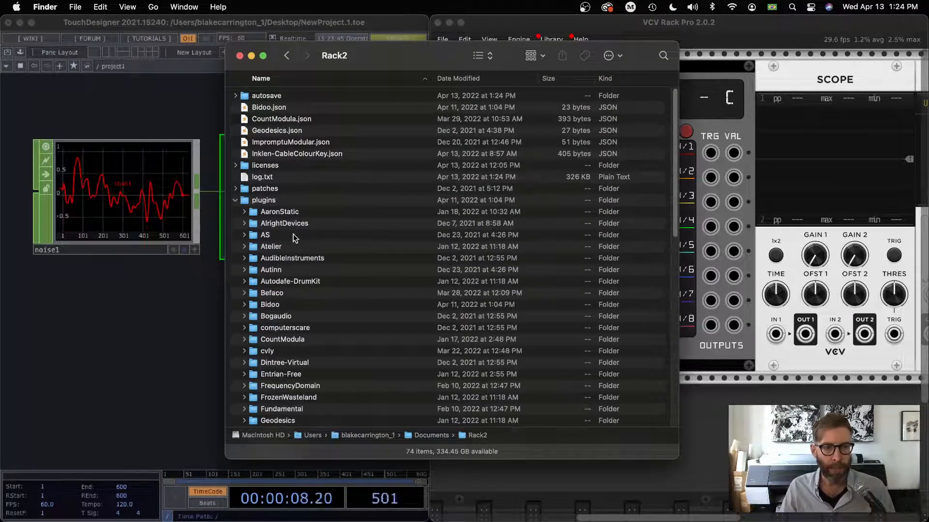
scroll(293, 234, down, 10)
click(275, 266)
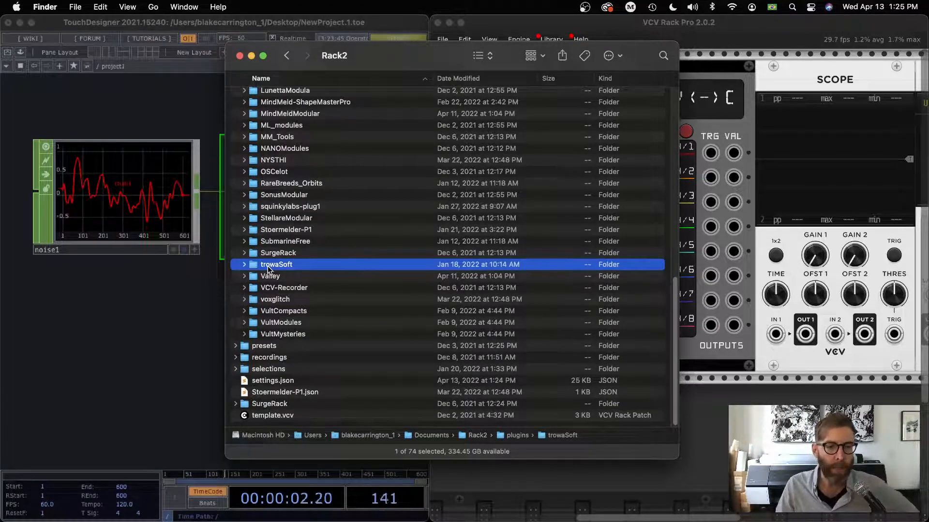
click(243, 265)
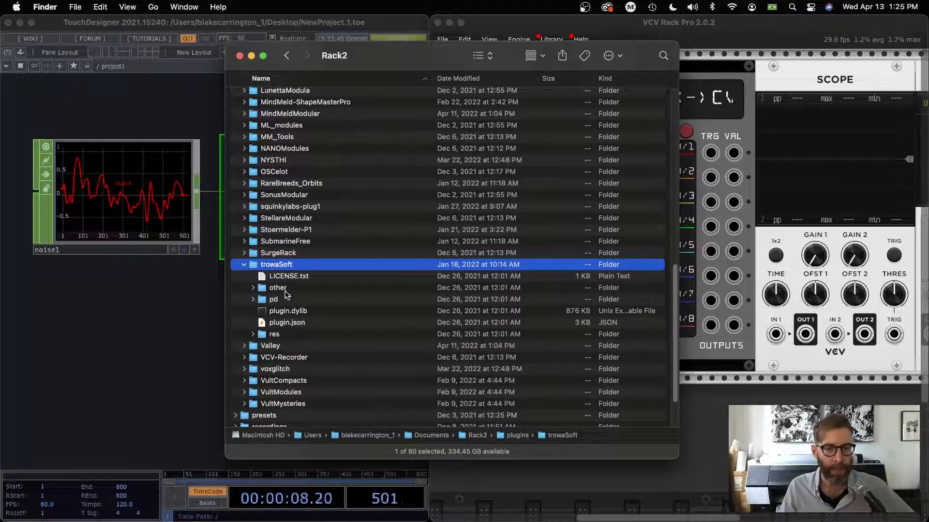
Collapse the trowaSoft folder, then examine the path and contents of the Rack2 plugins folder and collapse it.
click(243, 265)
scroll(272, 216, up, 15)
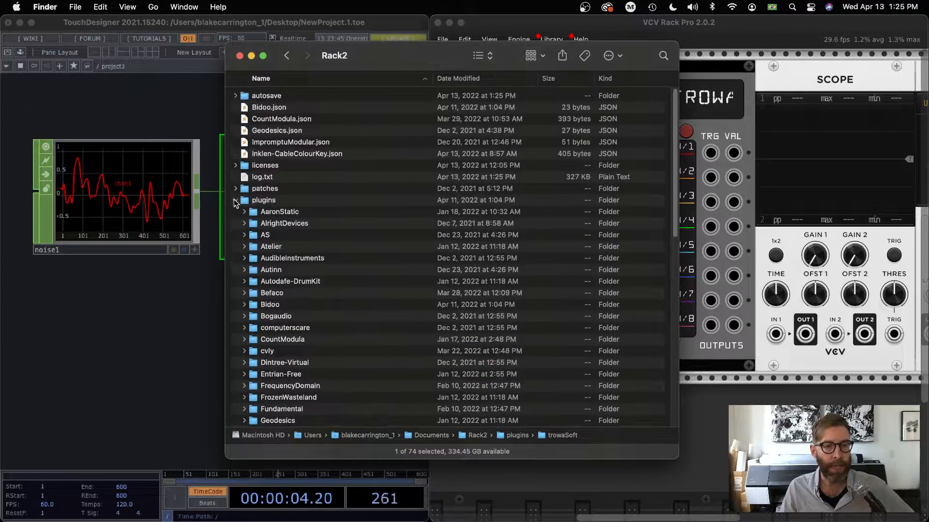
click(236, 201)
click(262, 200)
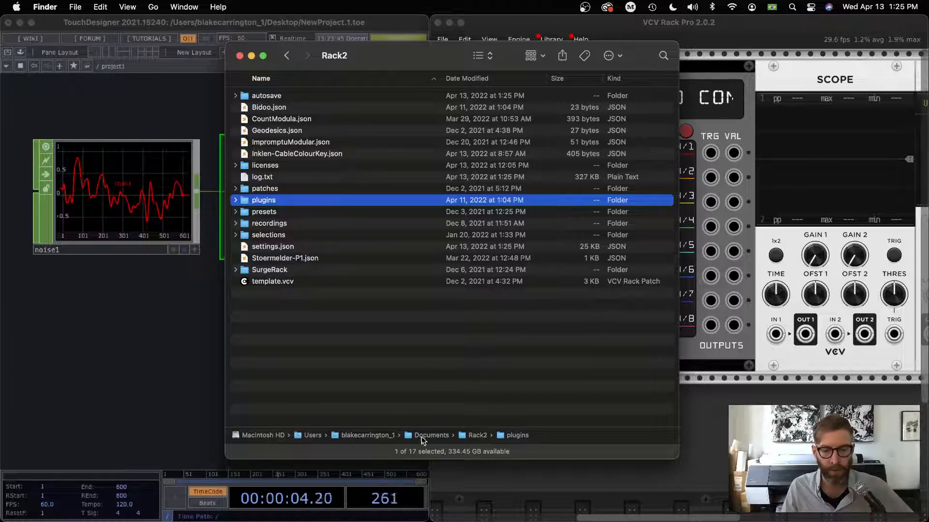
click(235, 202)
scroll(304, 295, down, 5)
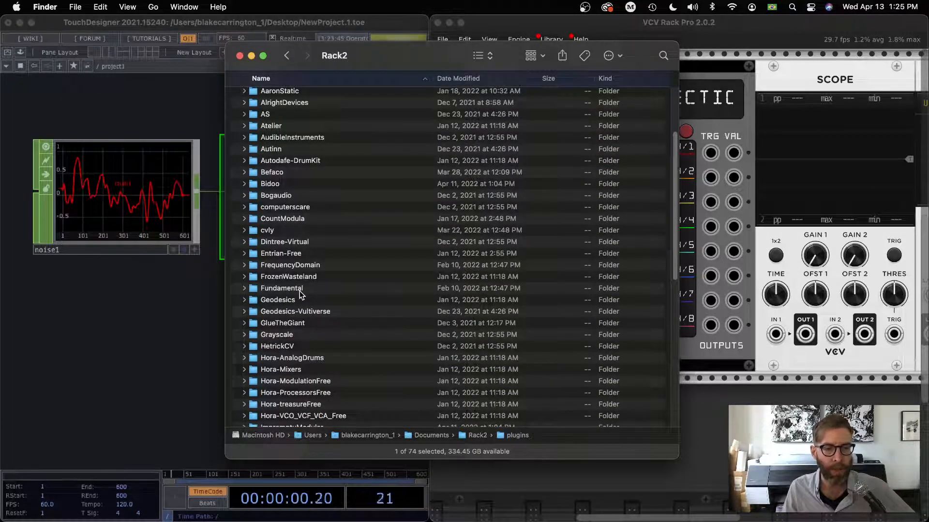
scroll(299, 295, up, 3)
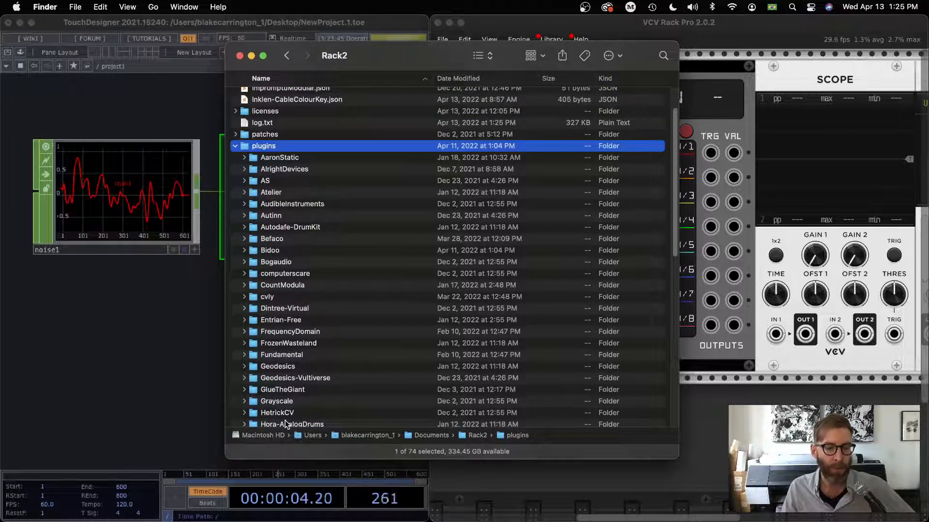
click(235, 146)
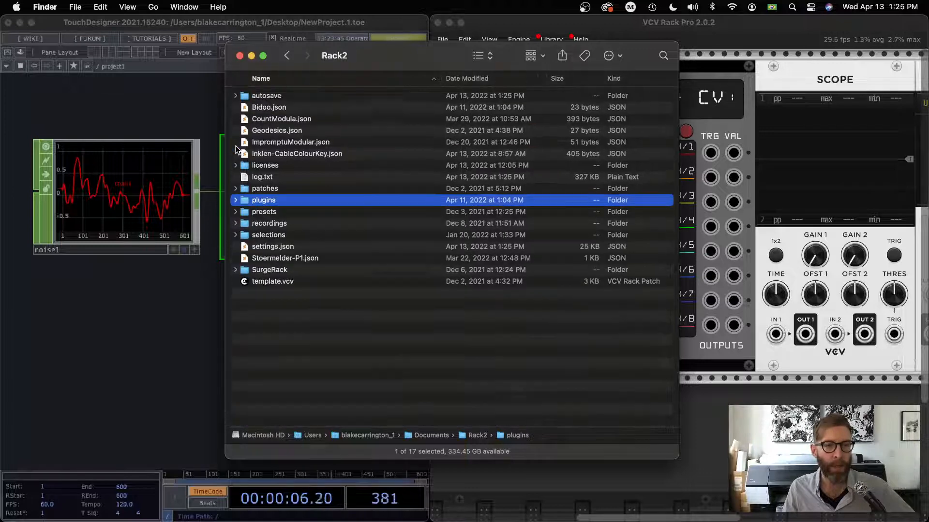
Switch to VCV Rack, open the module browser, clear the search text and filter the modules by the trowaSoft brand.
click(185, 96)
click(638, 487)
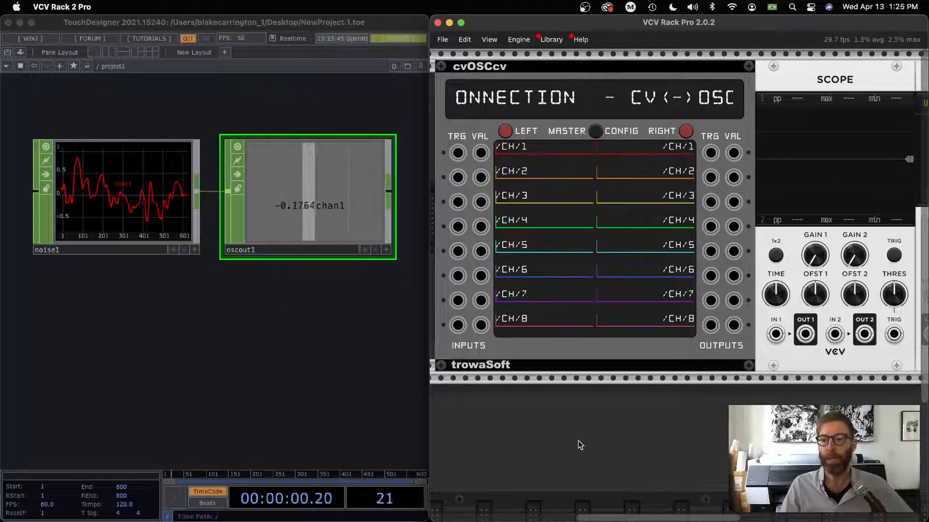
right_click(596, 431)
click(561, 68)
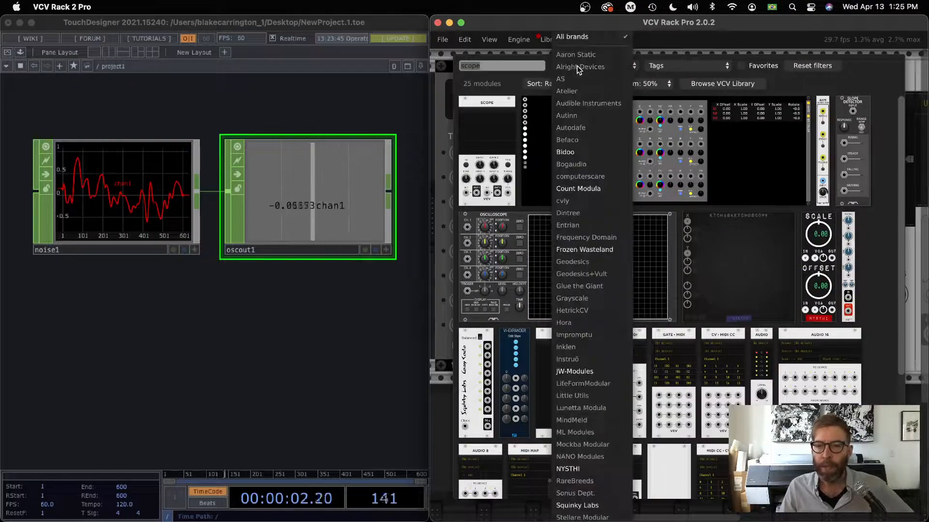
click(497, 66)
key(BackSpace)
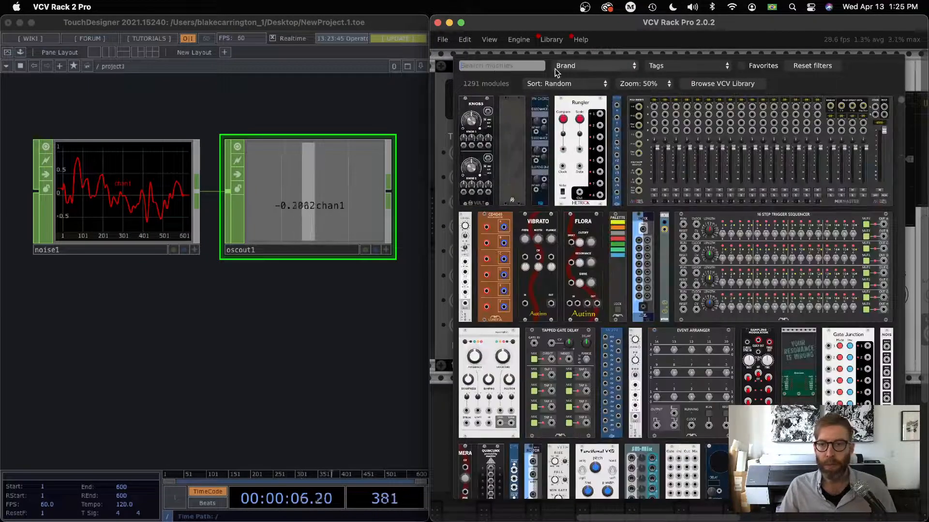
click(595, 66)
scroll(582, 498, down, 5)
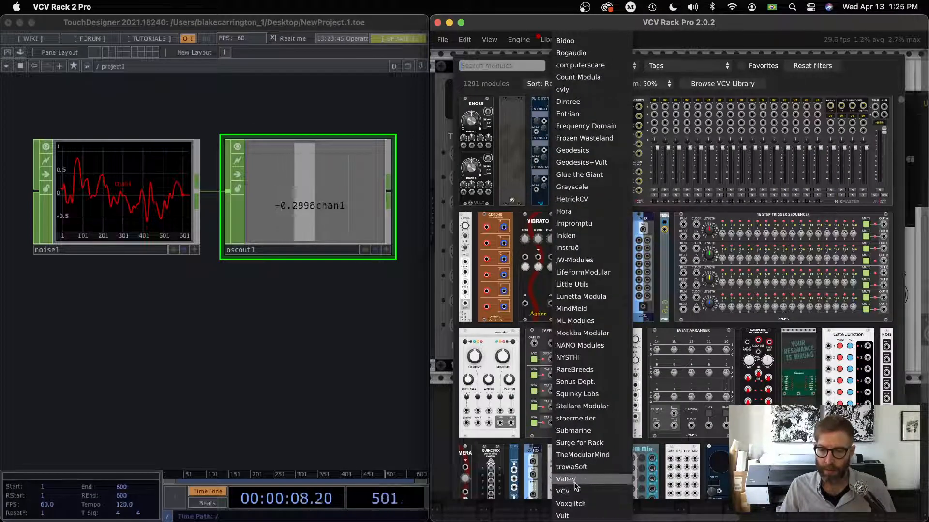
click(571, 467)
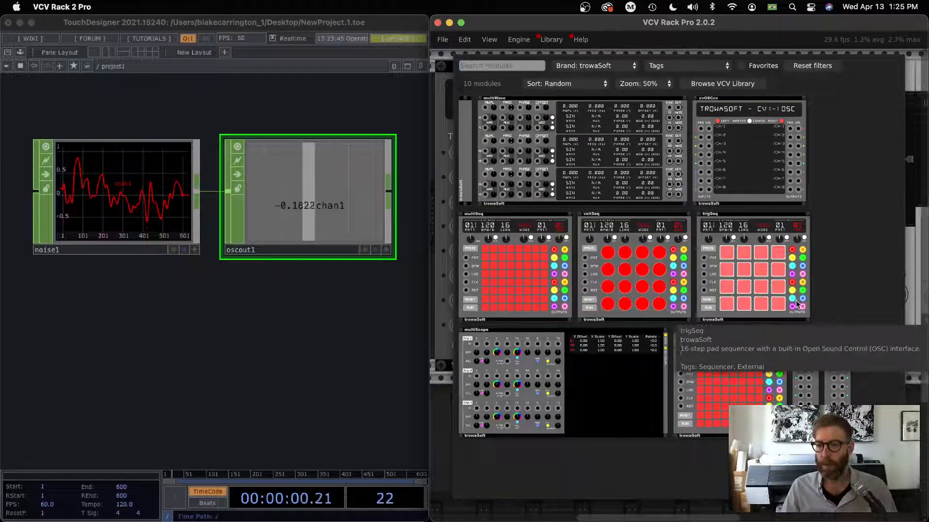
Check the descriptions of the cvOSCcv module and its OSCcv output expander, then close the module browser.
mouse_move(745, 145)
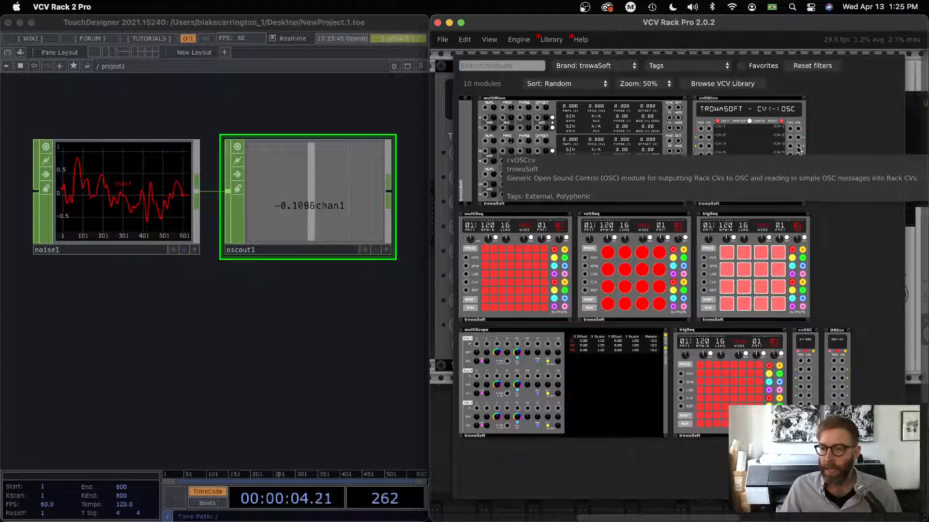
mouse_move(809, 353)
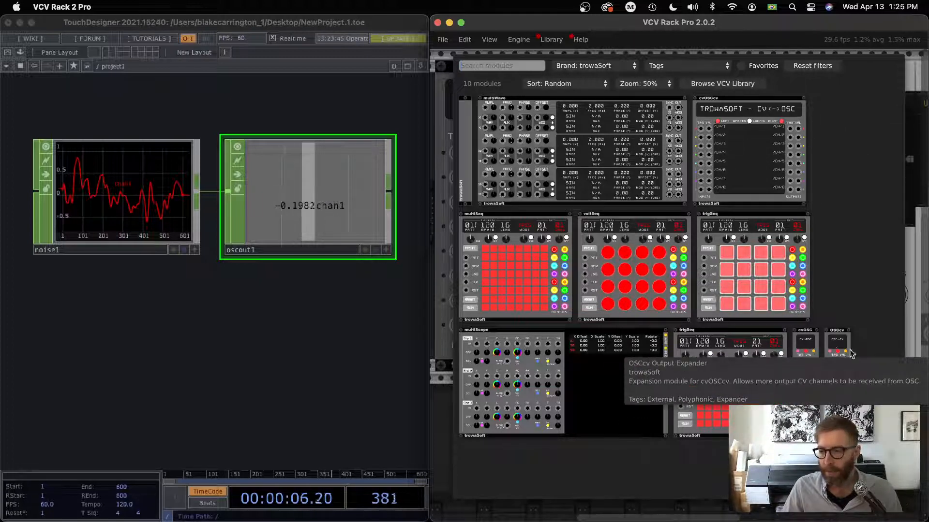
click(454, 394)
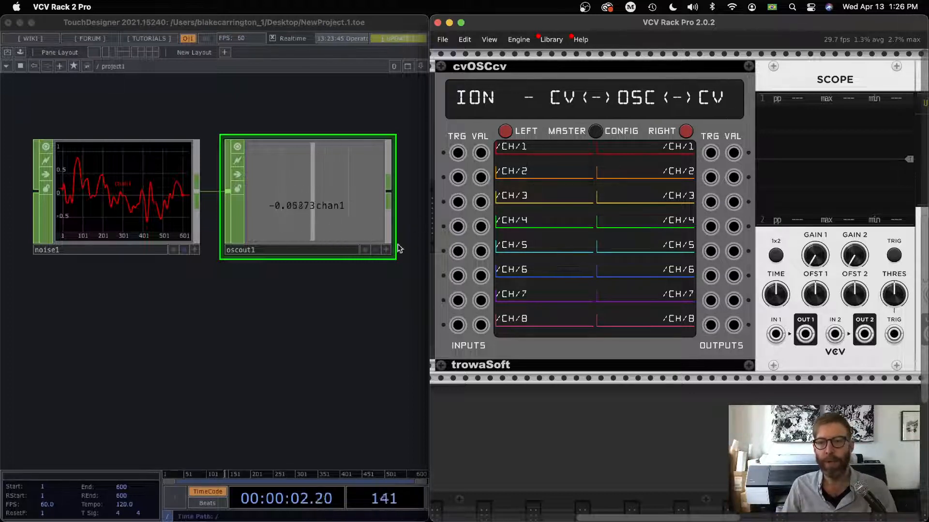
Switch to TouchDesigner, show the parameters of oscout1 clear of the nodes, and open its Network Address for editing.
click(313, 194)
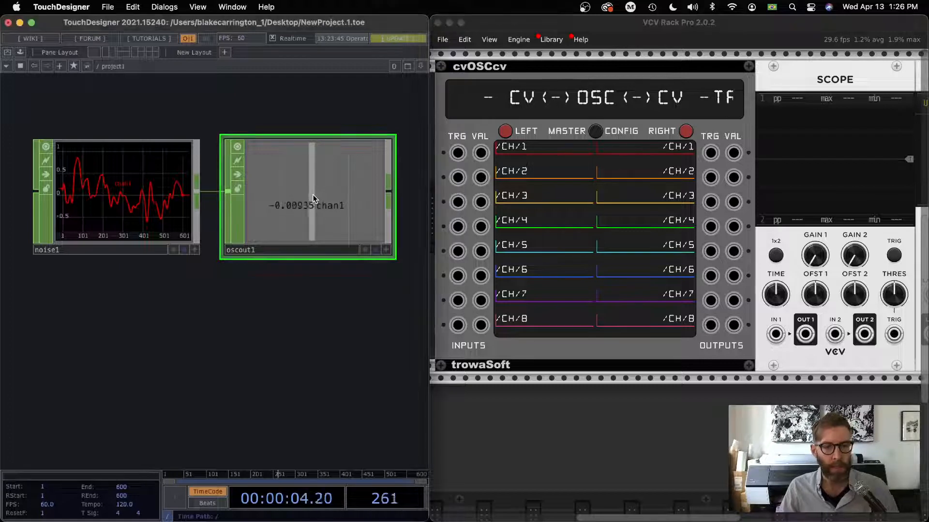
key(p)
drag(328, 332, 330, 451)
drag(404, 317, 397, 357)
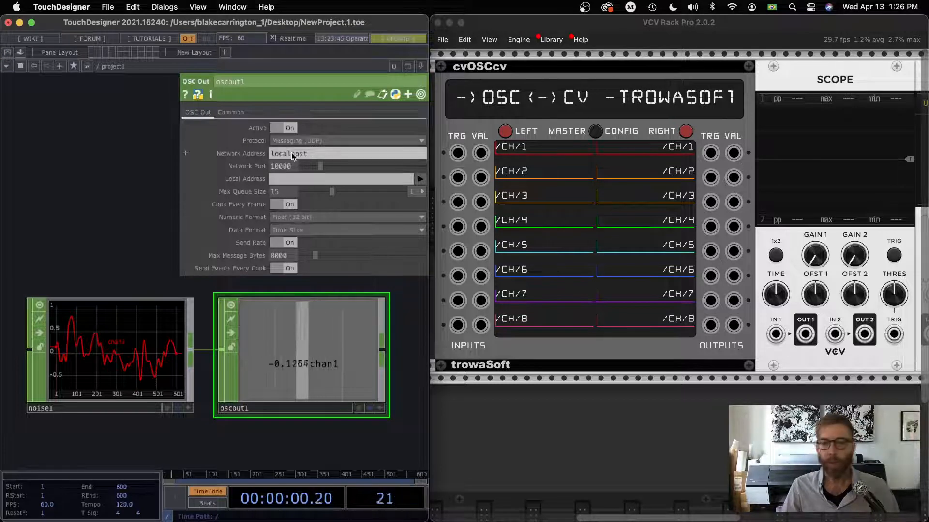
click(303, 155)
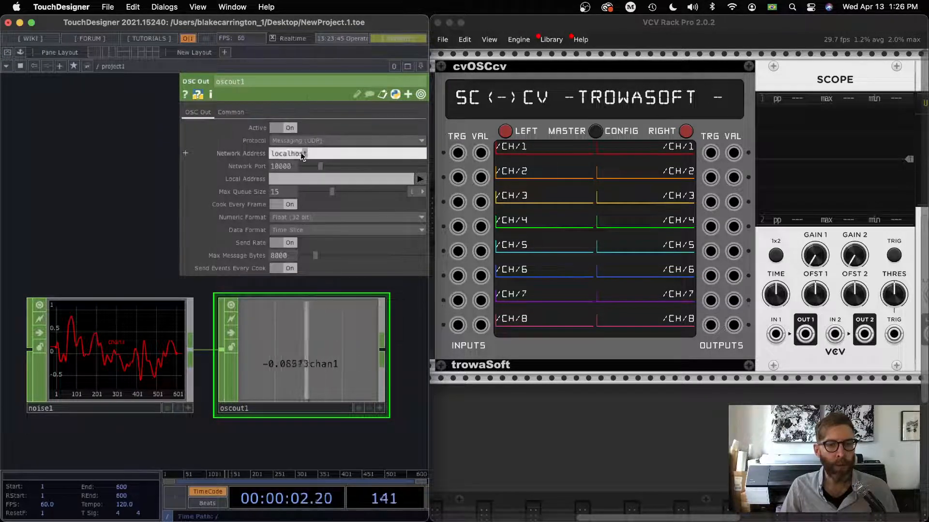
double_click(287, 155)
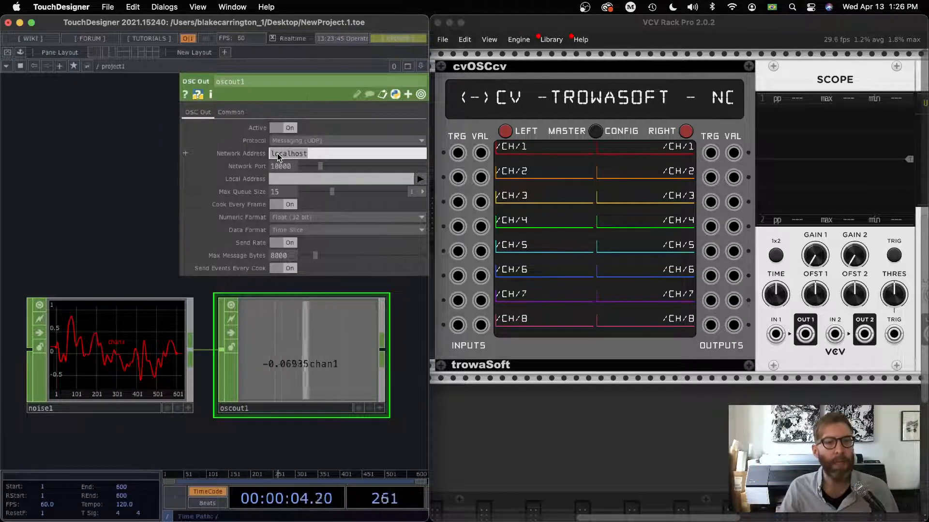
Replace the Network Address of oscout1 with 127.0.0.1.
click(309, 158)
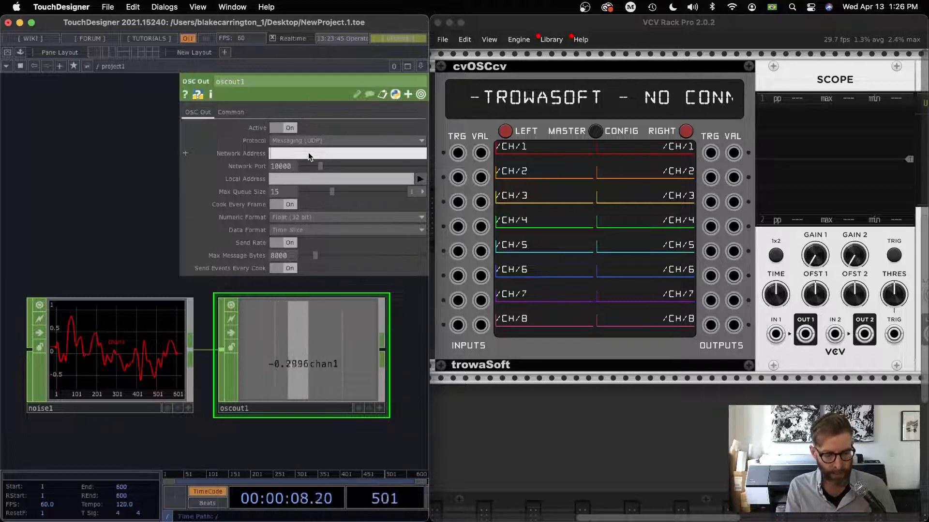
key(BackSpace)
key(BackSpace)
key(BackSpace)
key(BackSpace)
key(BackSpace)
key(BackSpace)
key(BackSpace)
key(BackSpace)
key(BackSpace)
text(127.0)
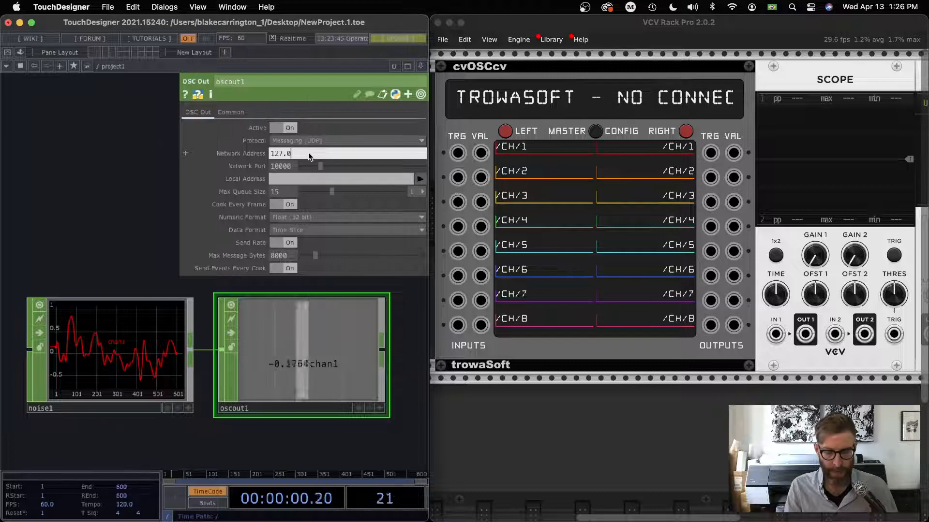
text(.0.1)
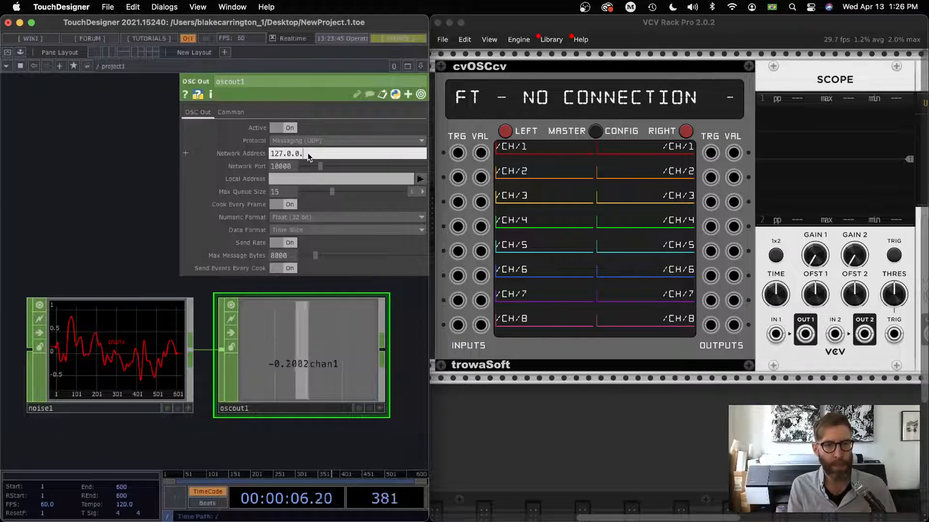
Restore the Network Address of oscout1 to localhost.
key(BackSpace)
key(BackSpace)
key(BackSpace)
key(BackSpace)
key(BackSpace)
key(BackSpace)
key(BackSpace)
key(BackSpace)
key(BackSpace)
text(local)
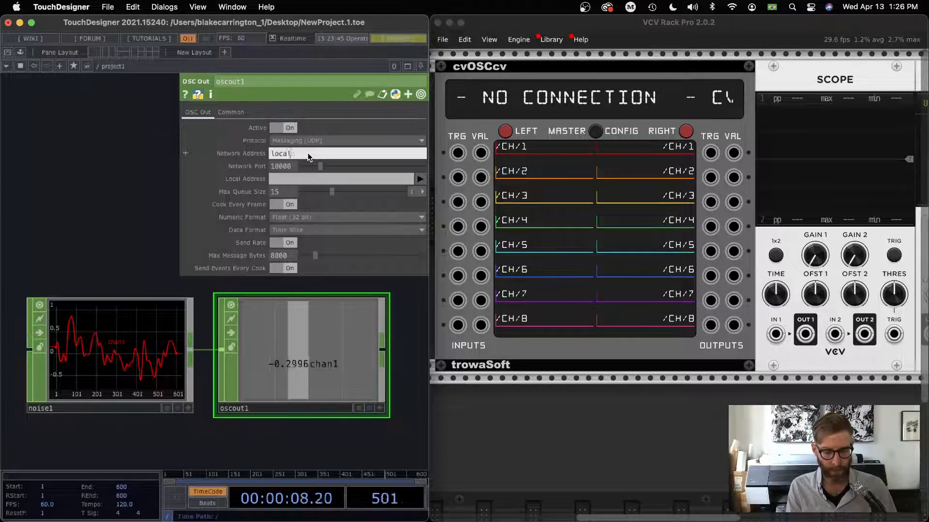
text(host)
key(Return)
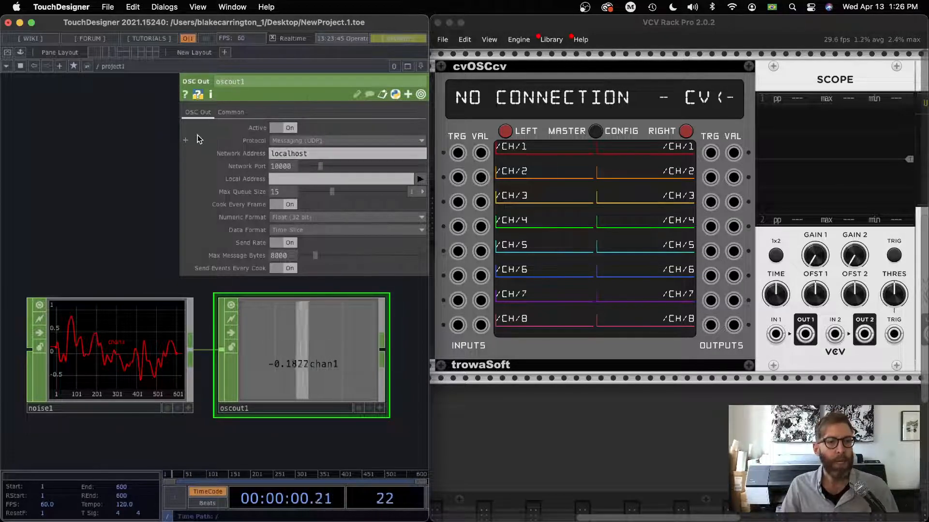
click(197, 137)
click(206, 139)
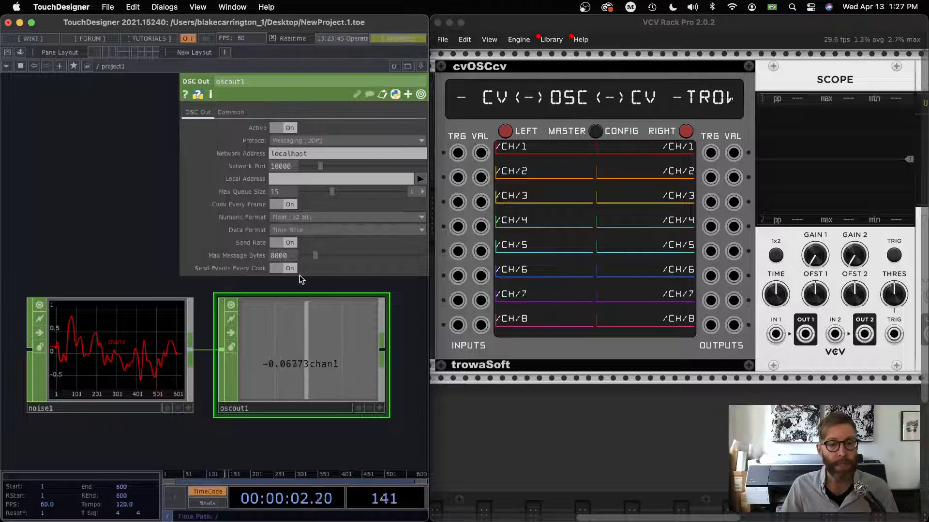
Switch to VCV Rack and show the OSC configuration of the cvOSCcv module.
click(638, 115)
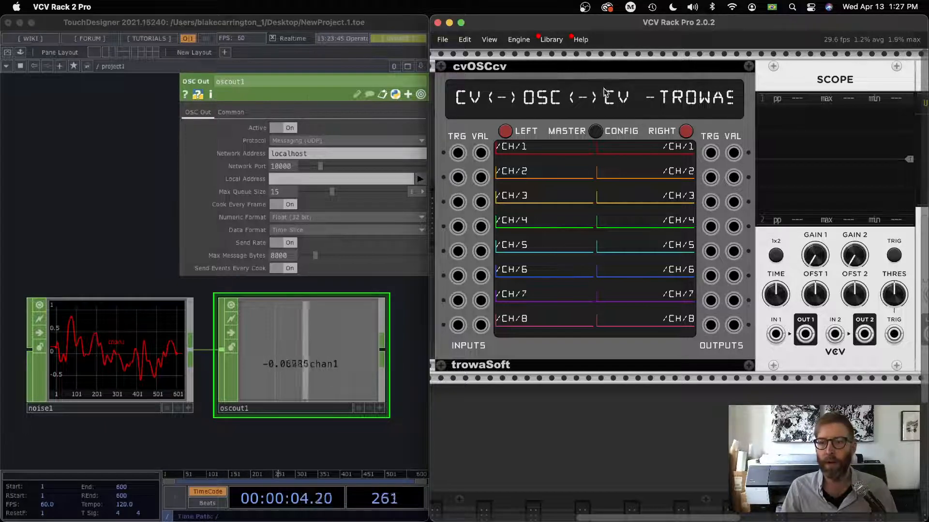
scroll(640, 194, up, 2)
scroll(641, 193, left, 1)
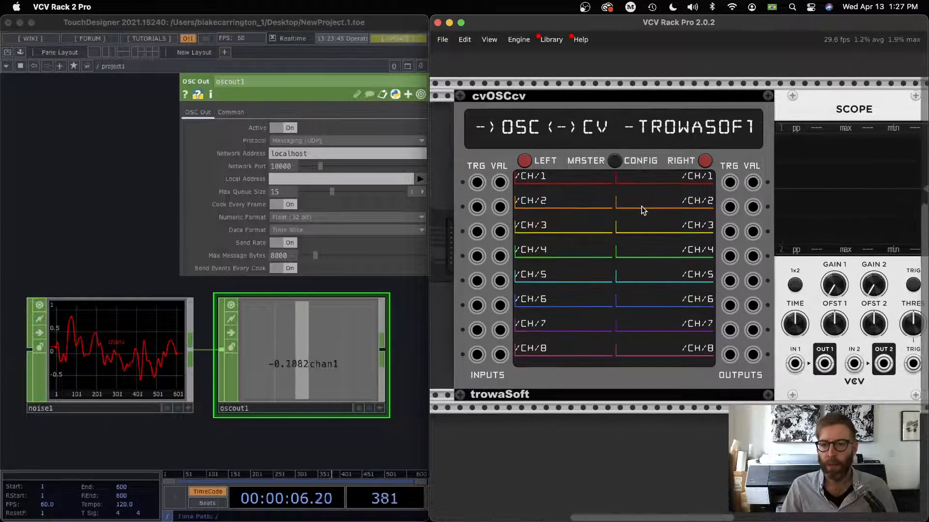
click(617, 162)
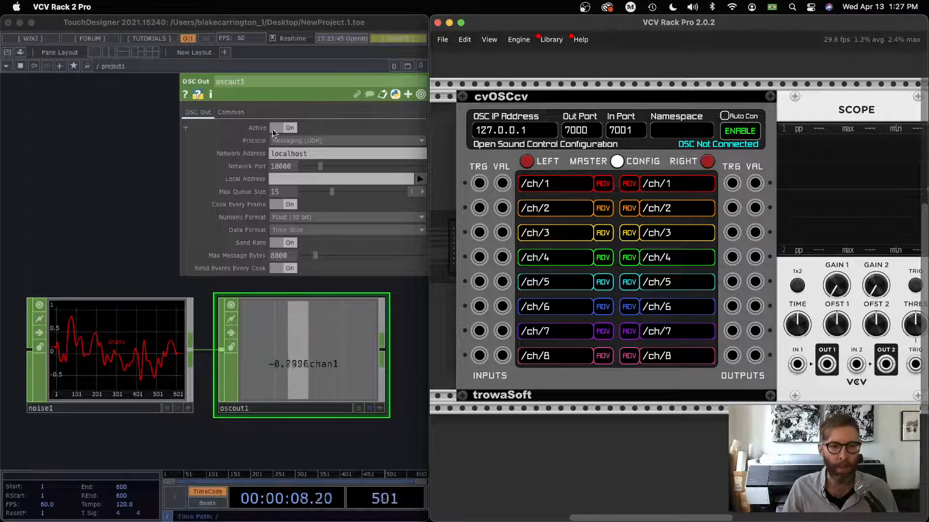
In TouchDesigner, set the Network Port of oscout1 to 7001.
click(286, 166)
text(7)
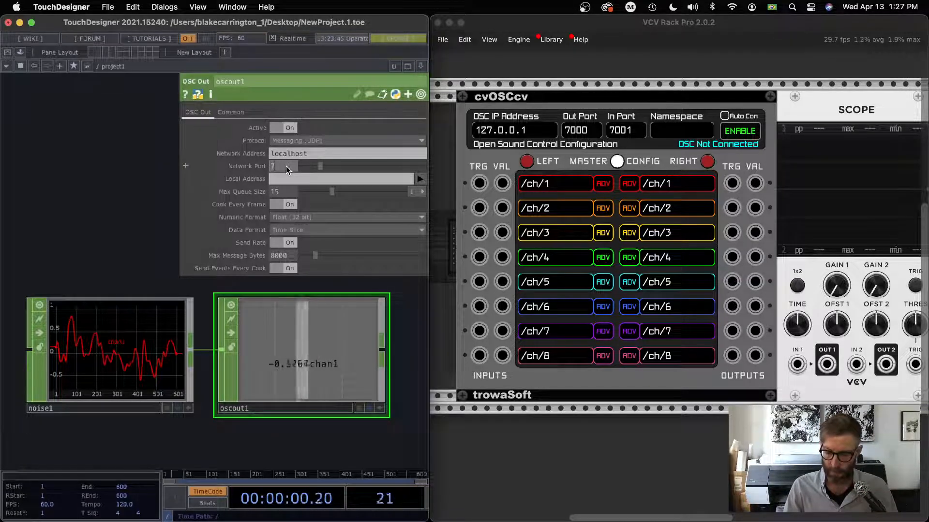
text(001)
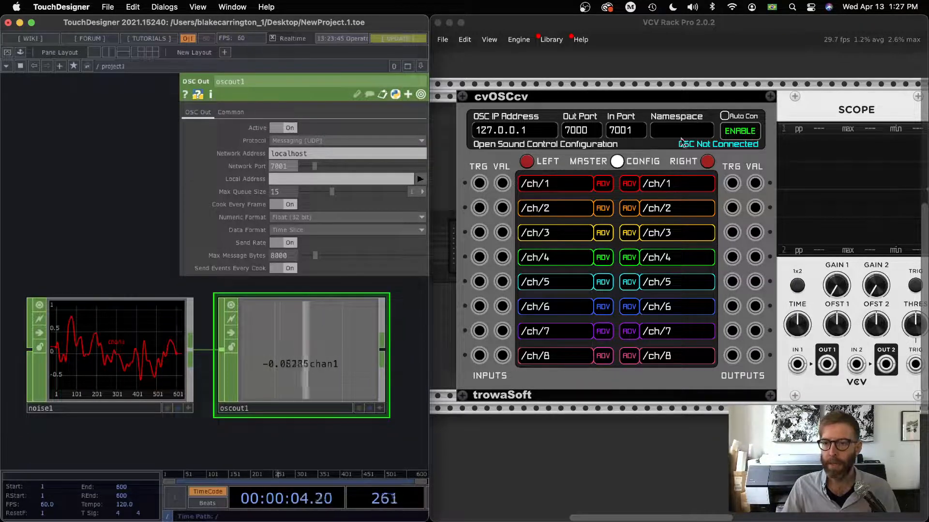
In VCV Rack, enable OSC on cvOSCcv, rename its first output channel's address to /chan1 and leave the configuration view.
click(738, 131)
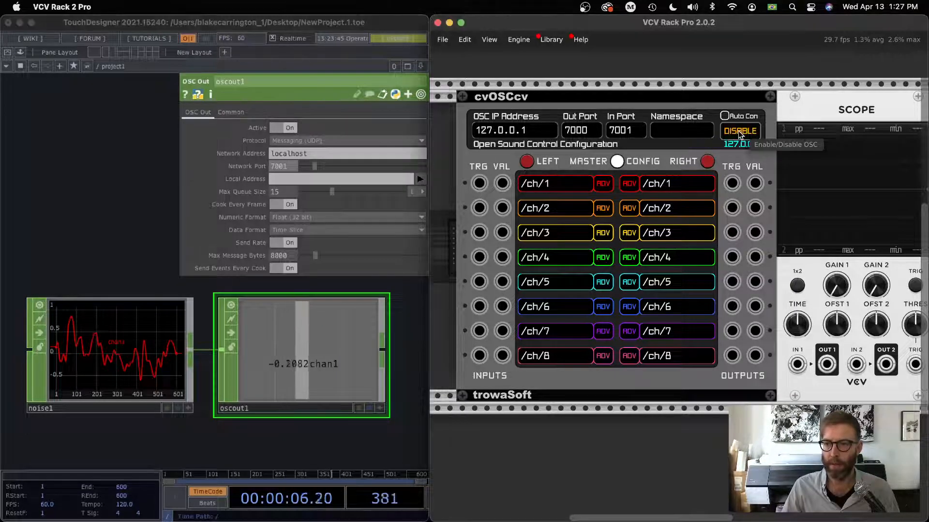
click(616, 161)
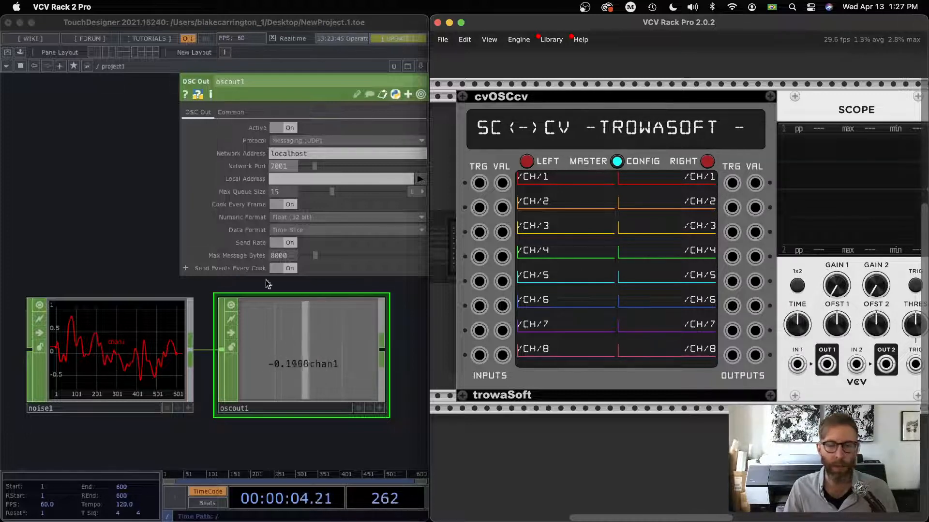
click(616, 161)
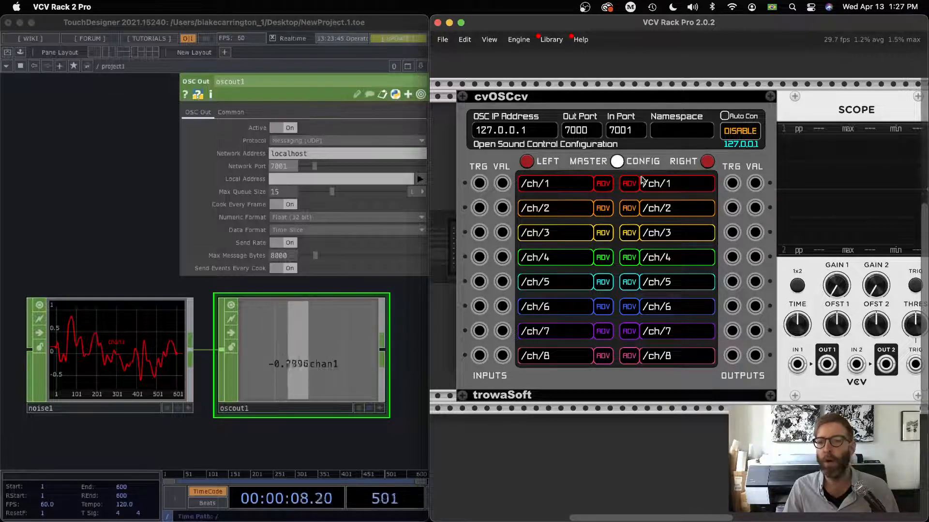
key(BackSpace)
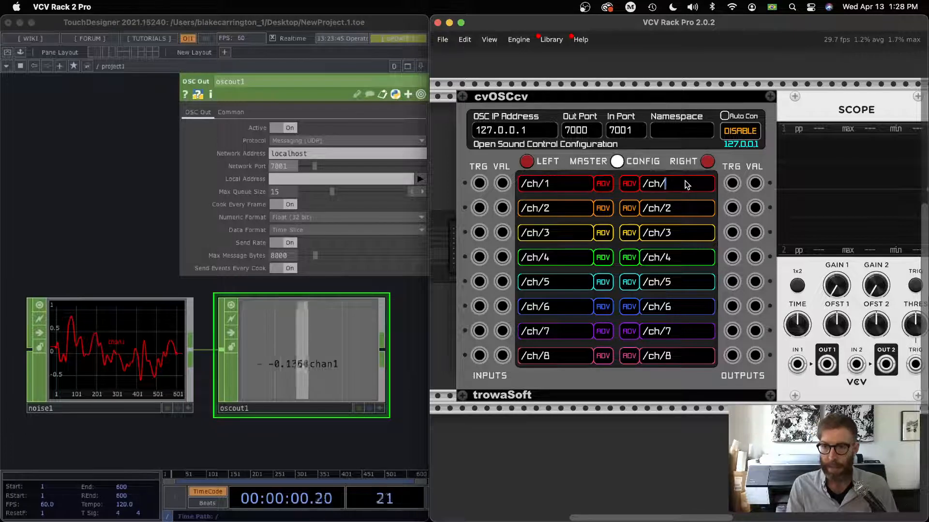
text(an1)
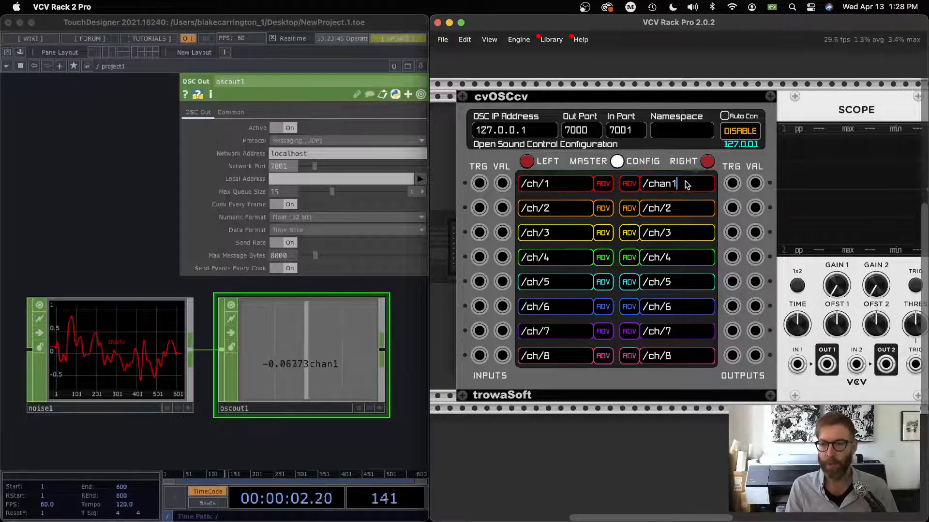
click(617, 161)
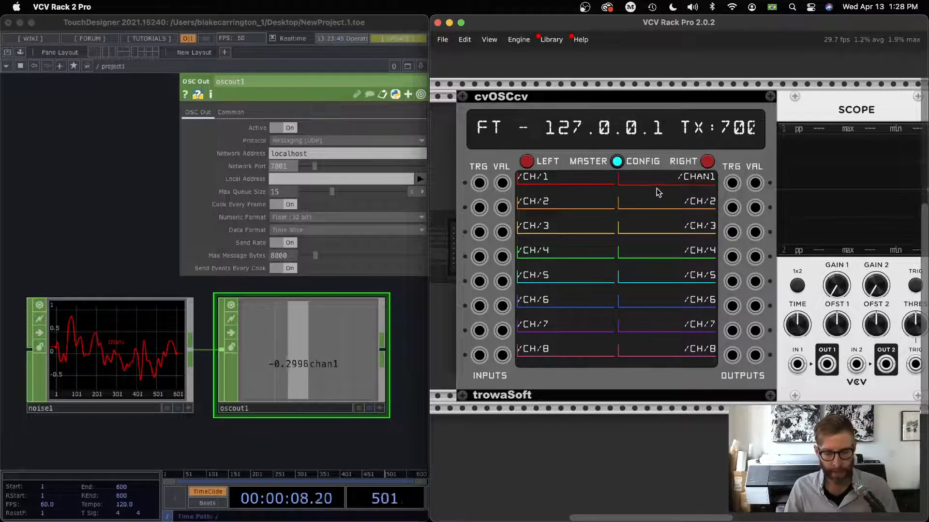
Patch the /chan1 VAL output to the Scope's IN 1 and its TRG output to IN 2.
drag(753, 187, 797, 363)
scroll(825, 286, right, 1)
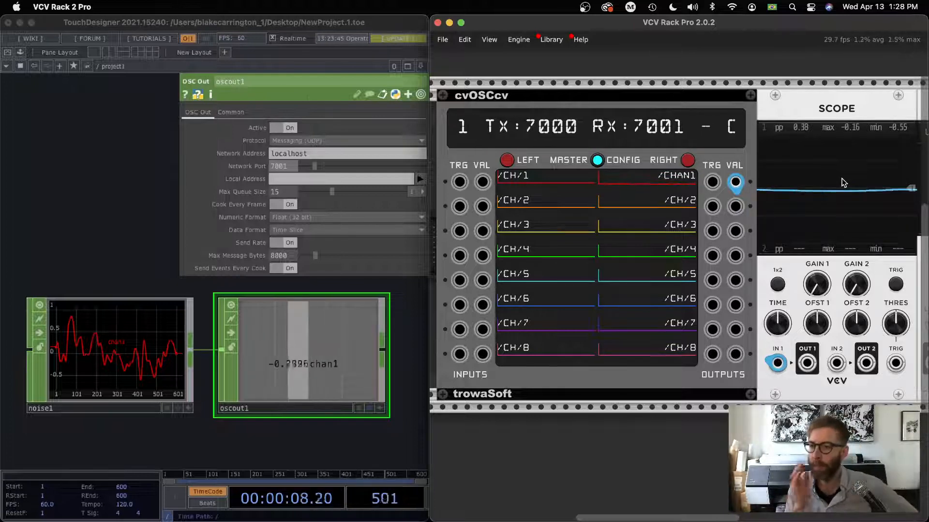
mouse_move(730, 182)
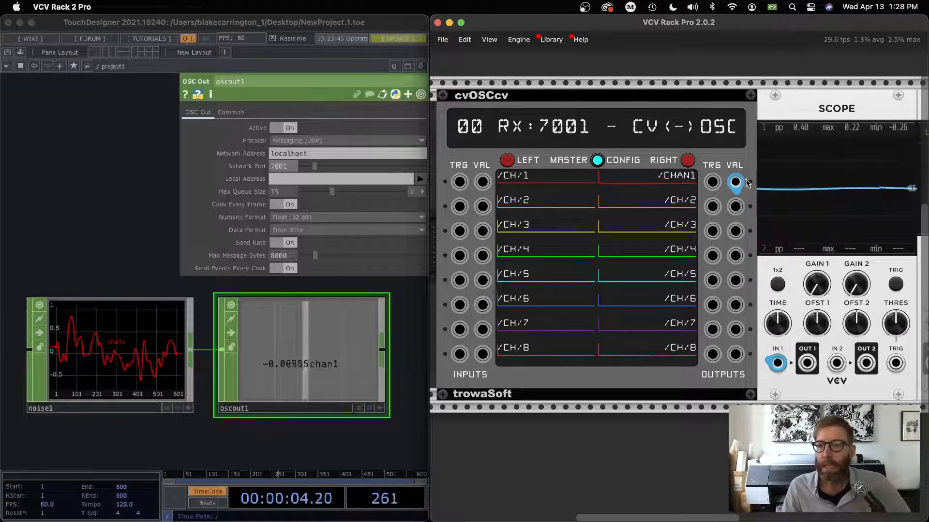
drag(713, 183, 838, 371)
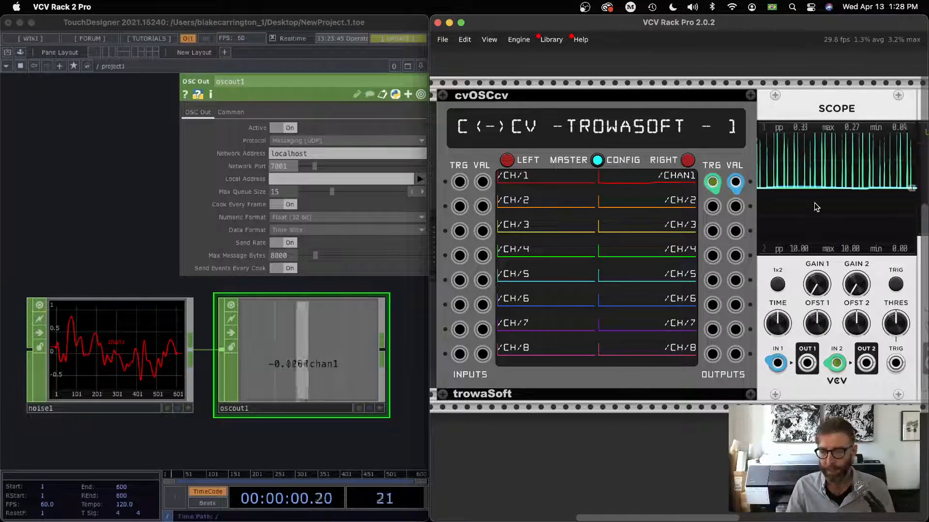
Switch to TouchDesigner, add a Constant CHOP below noise1 and wire it into oscout1 in place of the noise.
click(221, 435)
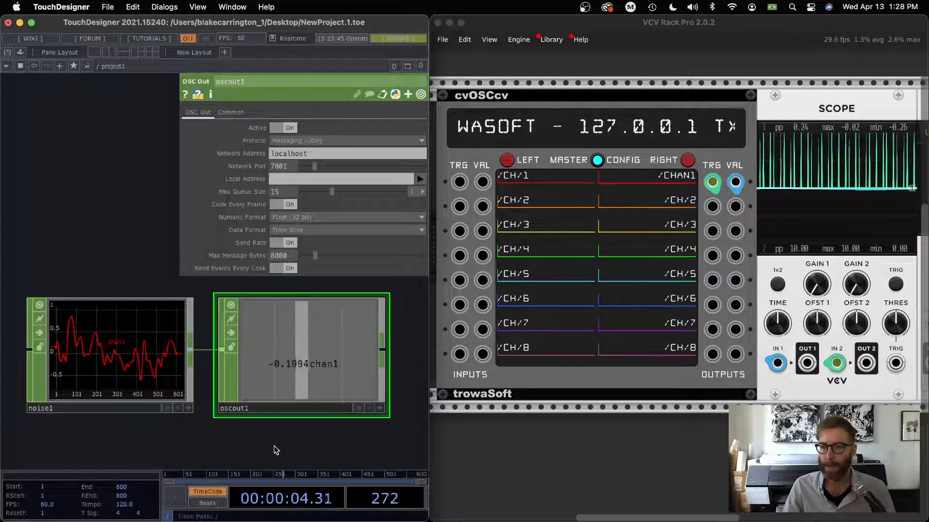
scroll(278, 448, up, 3)
scroll(302, 400, down, 5)
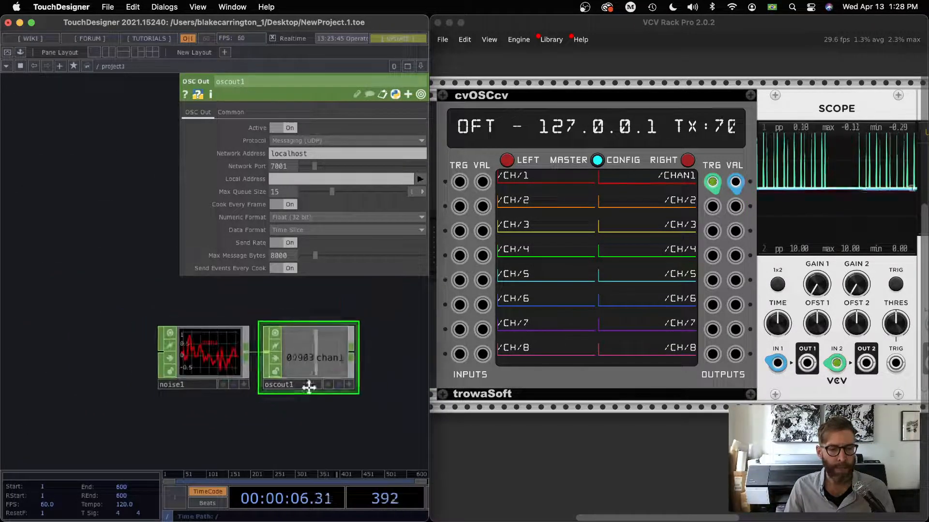
key(Tab)
click(100, 264)
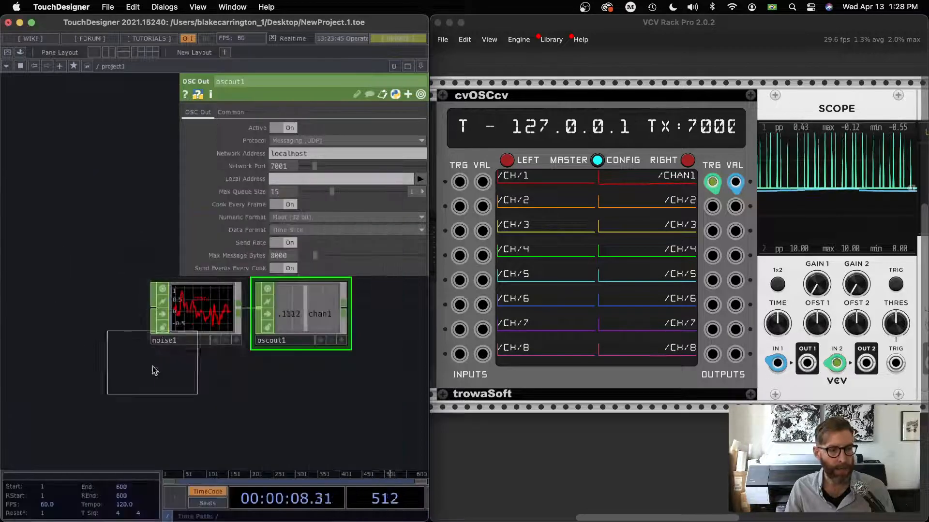
click(179, 380)
drag(224, 380, 256, 308)
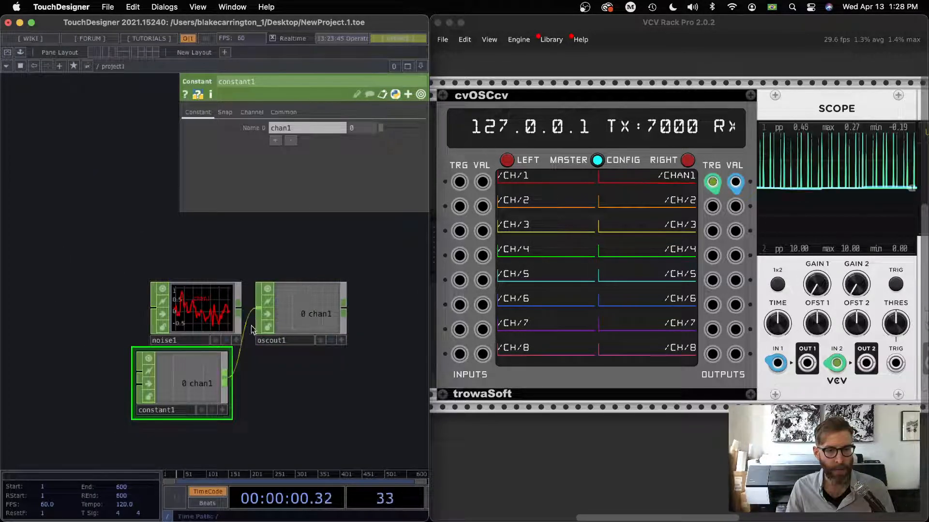
drag(288, 391, 179, 412)
drag(169, 342, 161, 409)
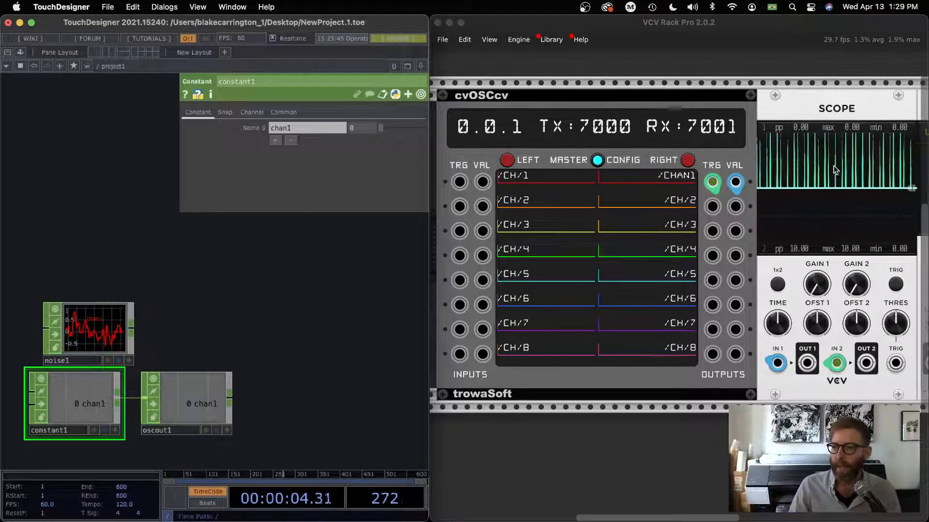
In VCV Rack, check the /chan1 VAL output's voltage and unplug the TRG cable from the Scope.
mouse_move(734, 191)
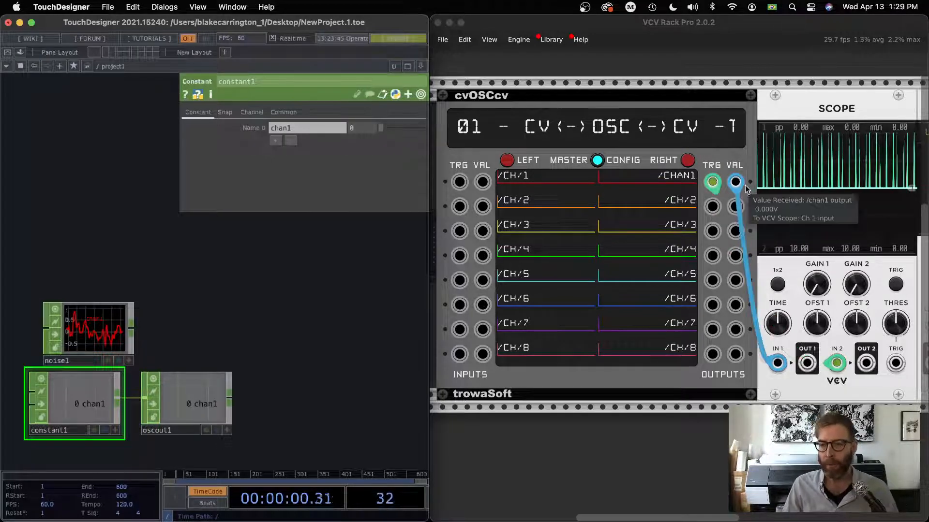
click(715, 186)
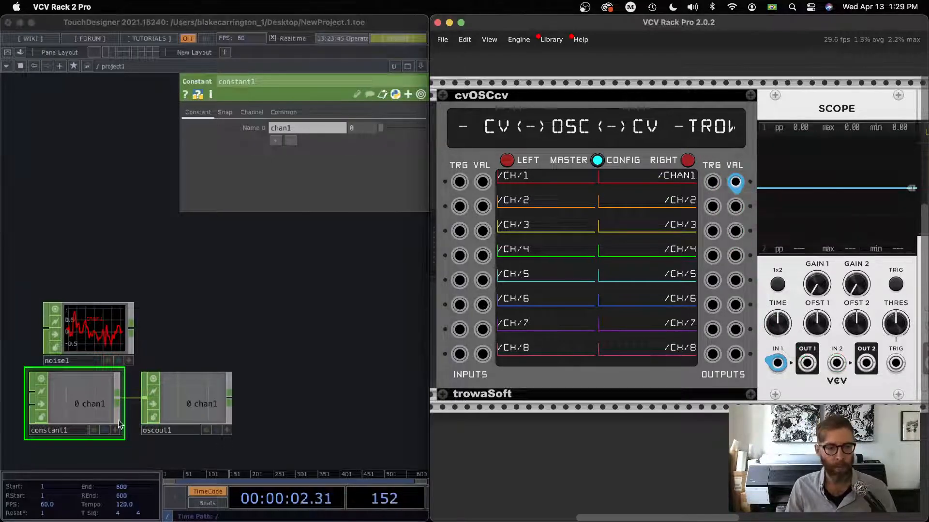
In TouchDesigner, delete constant1 and reconnect noise1 to oscout1 with the two nodes side by side.
click(104, 401)
key(Delete)
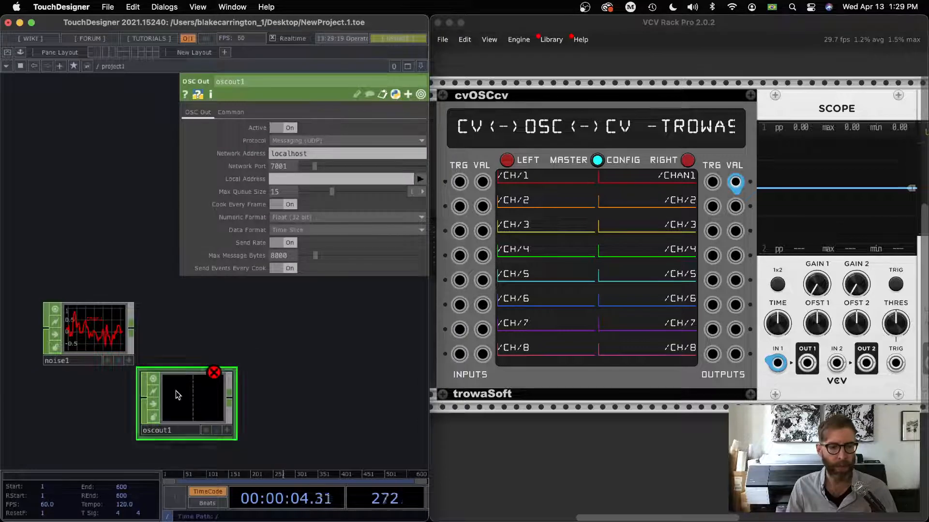
drag(177, 395, 191, 332)
drag(135, 329, 198, 334)
drag(308, 394, 414, 398)
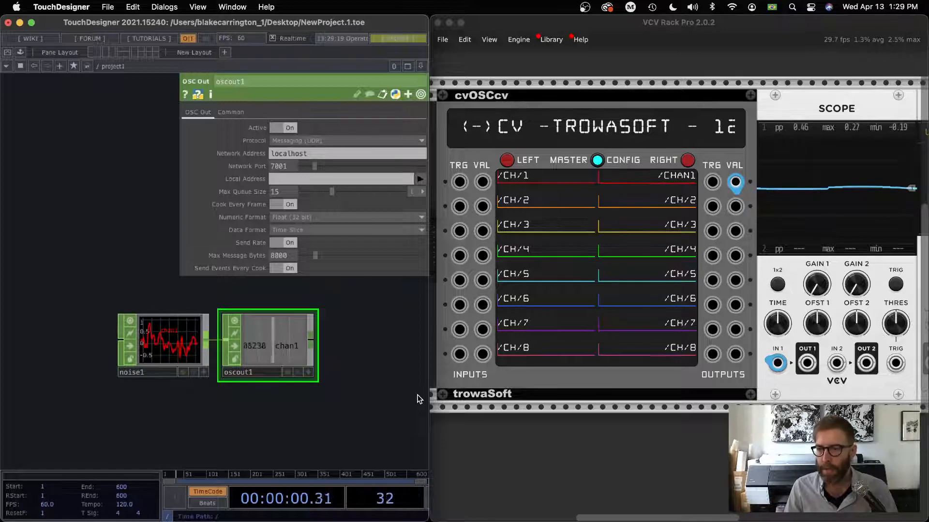
Set the Seed of noise1 to about 2.62, keeping both nodes in view.
scroll(139, 367, up, 4)
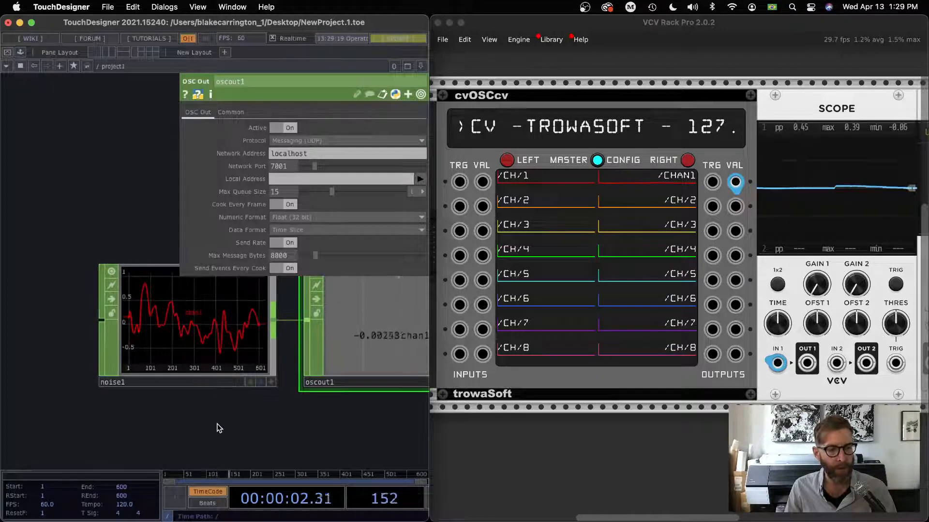
drag(217, 428, 203, 446)
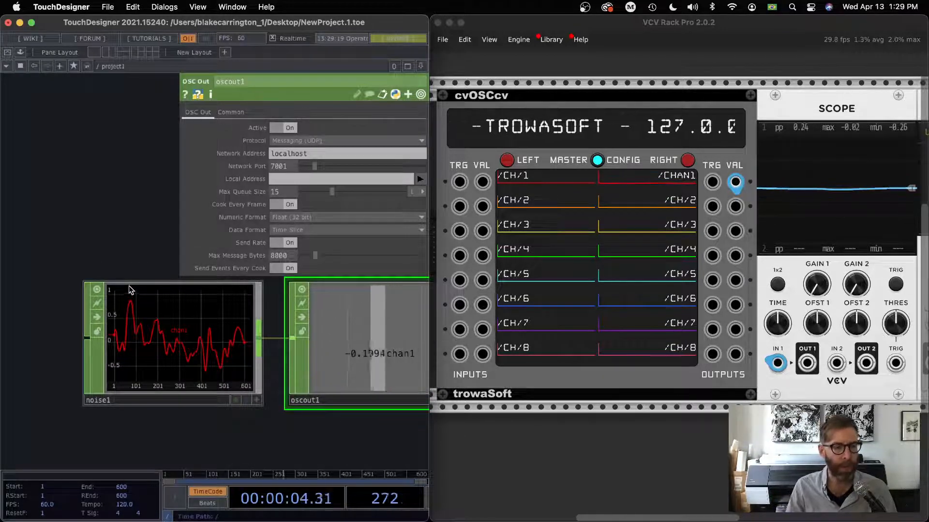
click(188, 342)
drag(315, 139, 334, 138)
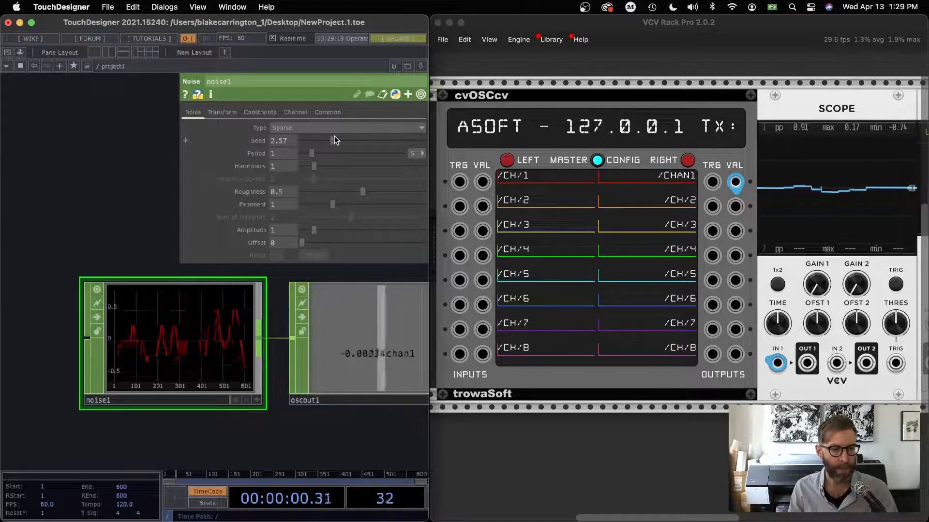
scroll(210, 429, down, 2)
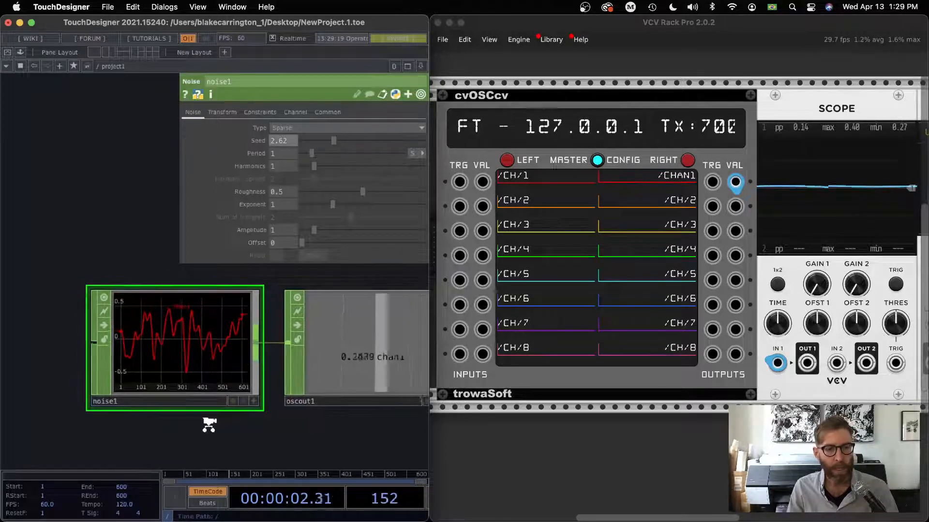
drag(299, 430, 168, 431)
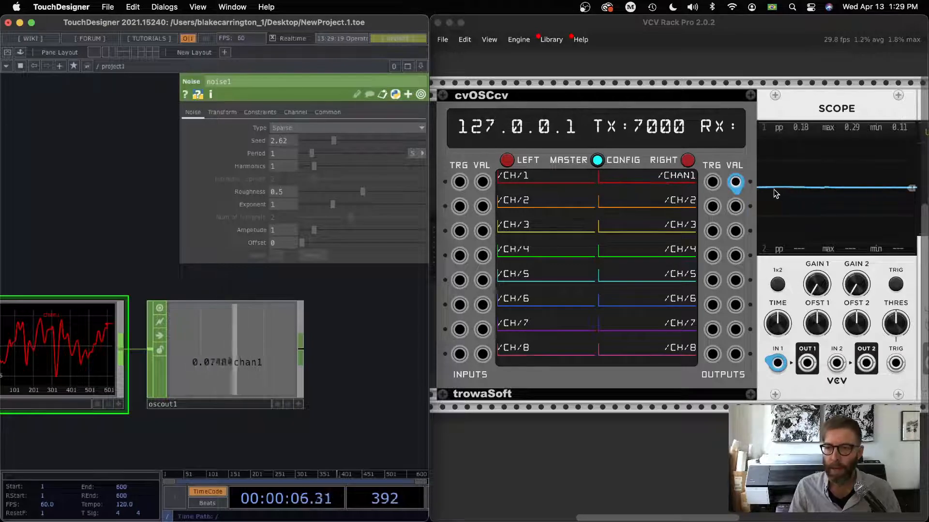
drag(244, 438, 319, 431)
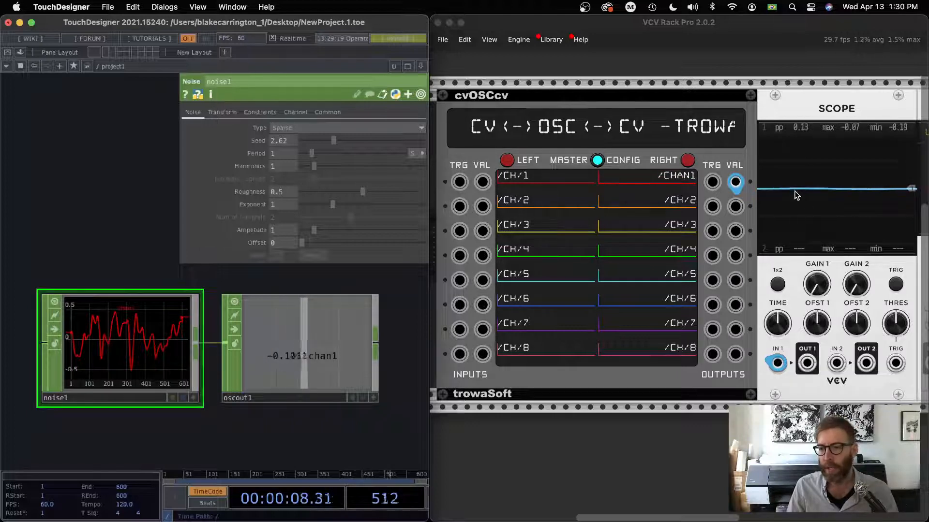
Set the Scope's time to about 6072 ms/screen and map the /chan1 output's OSC range of -.5 to .5 onto 0 to 10 V.
drag(777, 324, 777, 334)
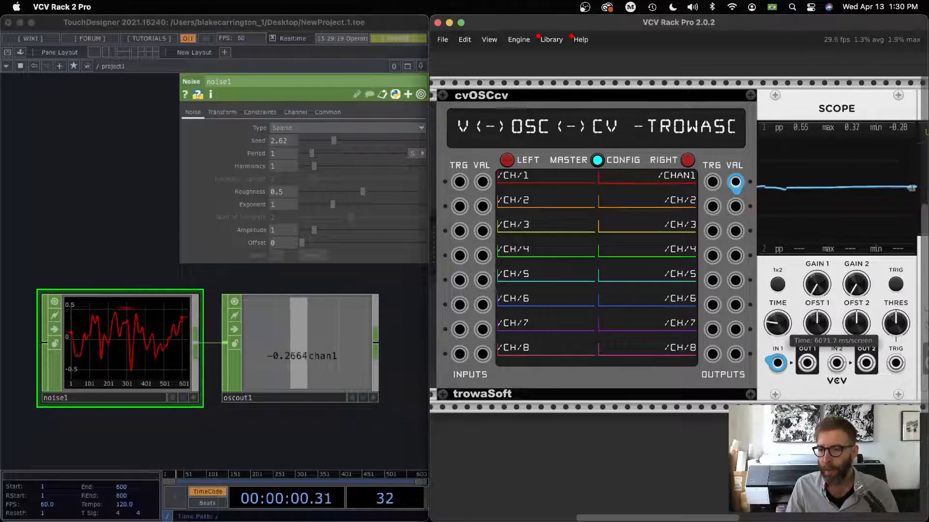
click(597, 162)
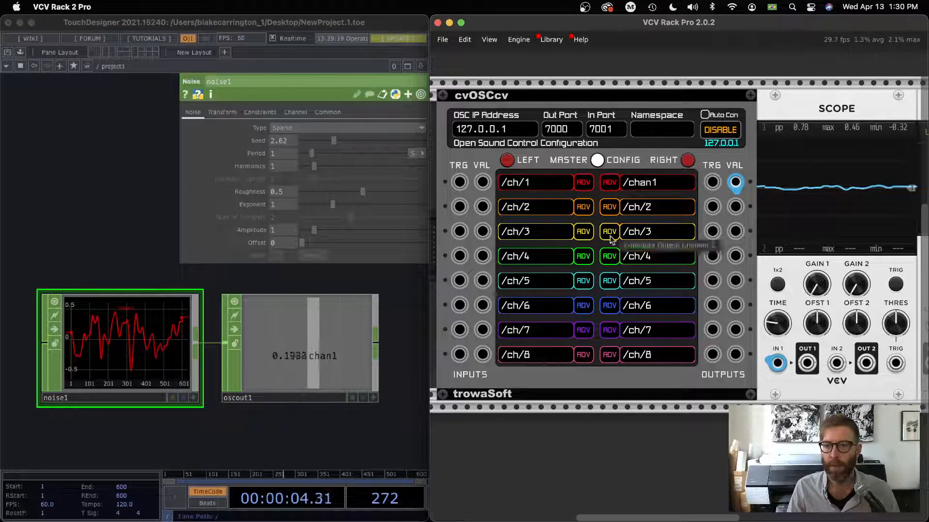
click(610, 183)
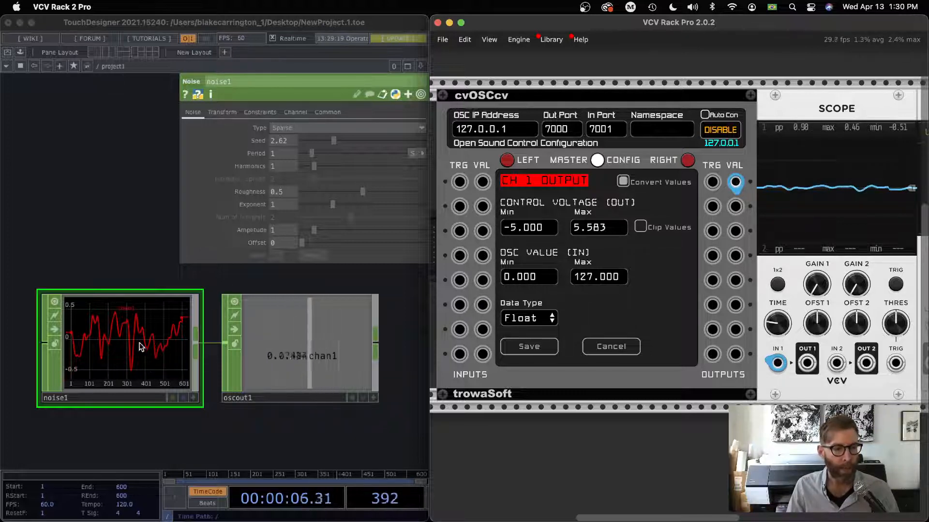
click(129, 329)
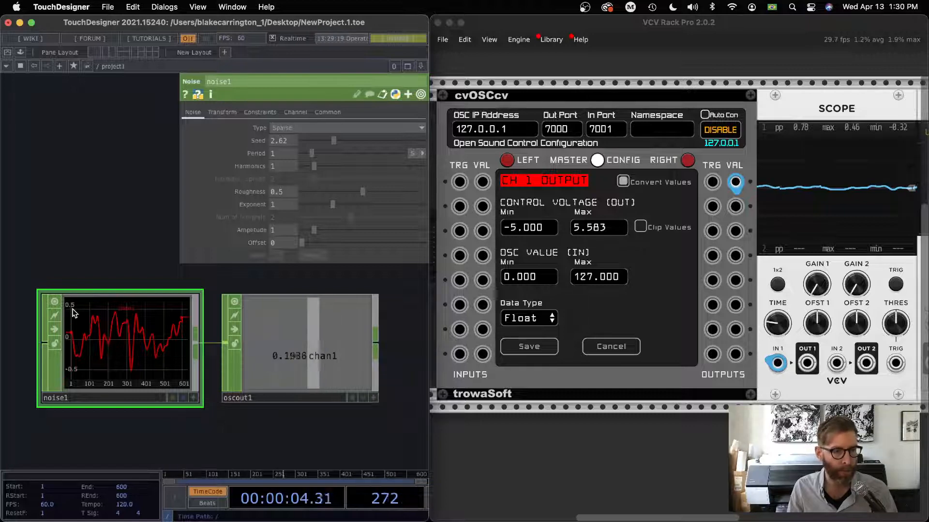
click(547, 280)
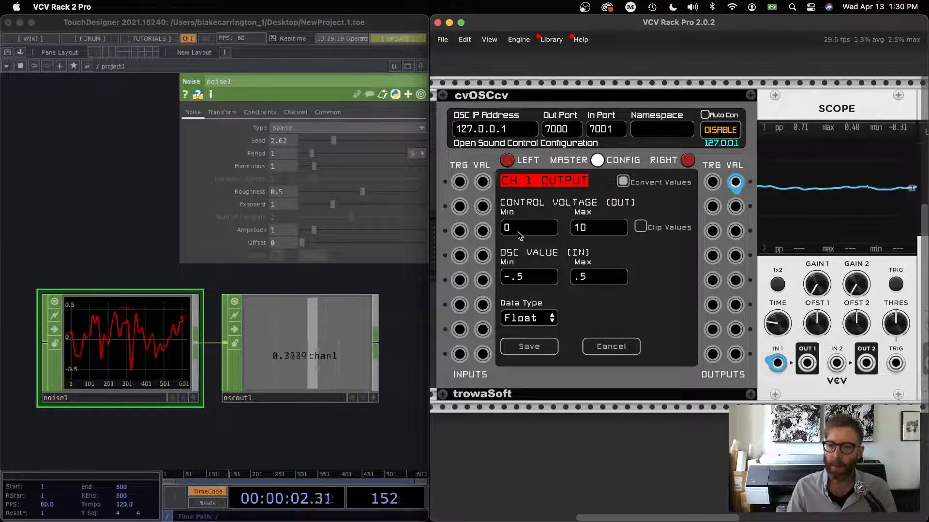
click(529, 347)
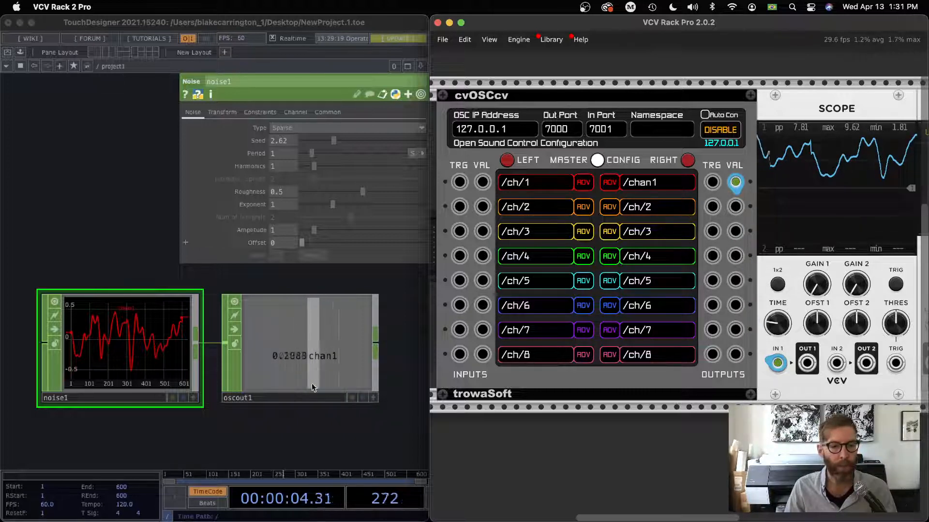
In TouchDesigner, set the channel names of noise1 to chan[1-4].
scroll(349, 443, down, 2)
click(350, 439)
drag(350, 439, 388, 401)
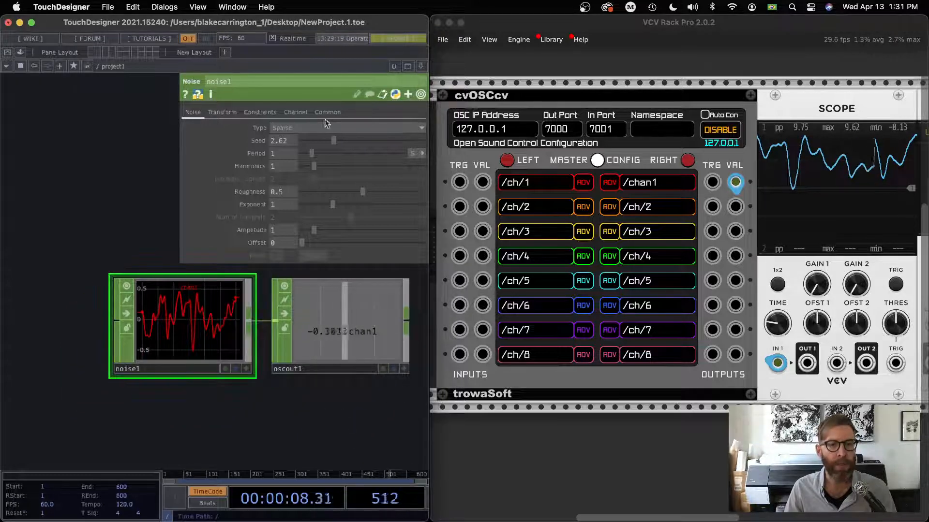
click(295, 112)
click(297, 128)
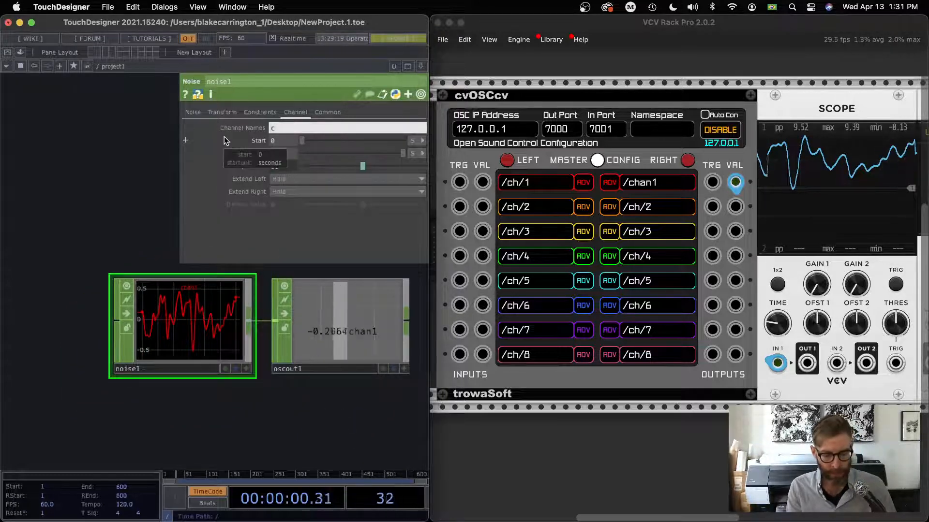
text(chan[1-4])
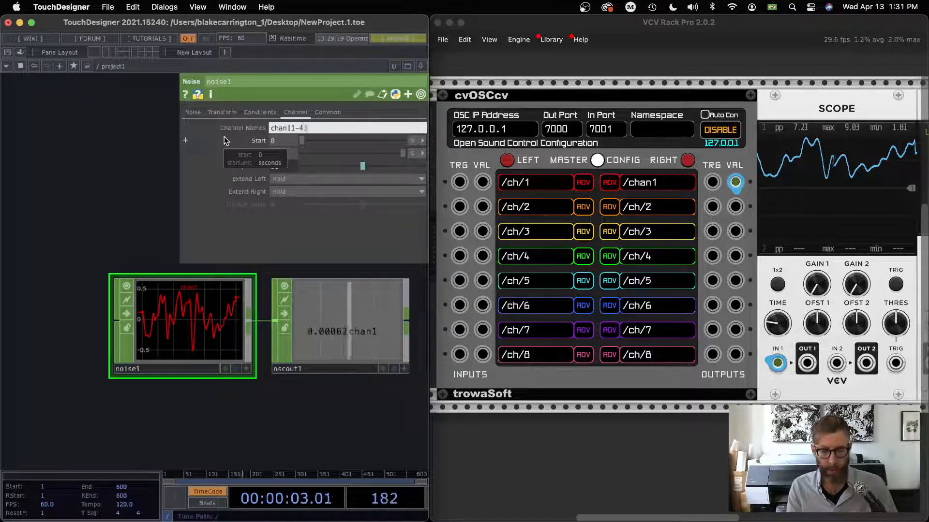
key(Return)
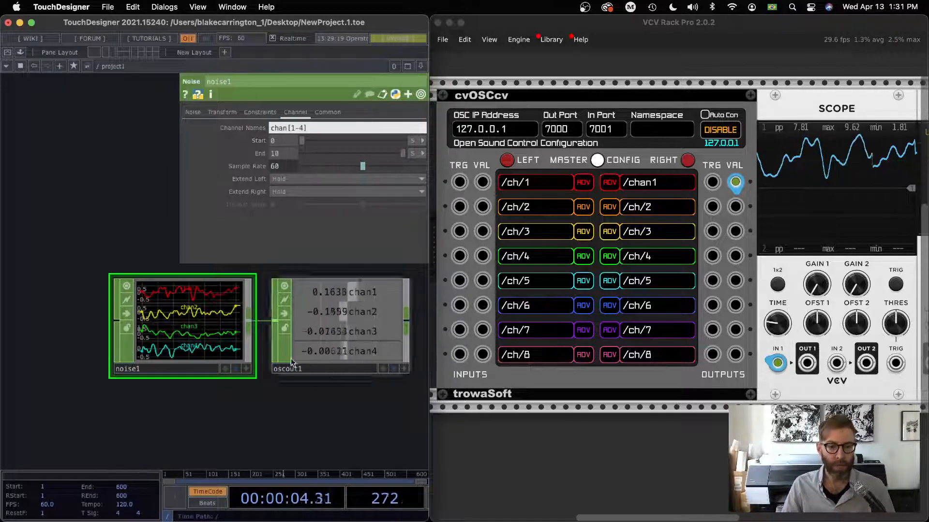
In VCV Rack, rename cvOSCcv outputs 2 to 4 as /chan2, /chan3 and /chan4, and patch the /chan2 VAL output to Scope IN 2.
scroll(333, 447, right, 3)
click(663, 209)
key(BackSpace)
key(BackSpace)
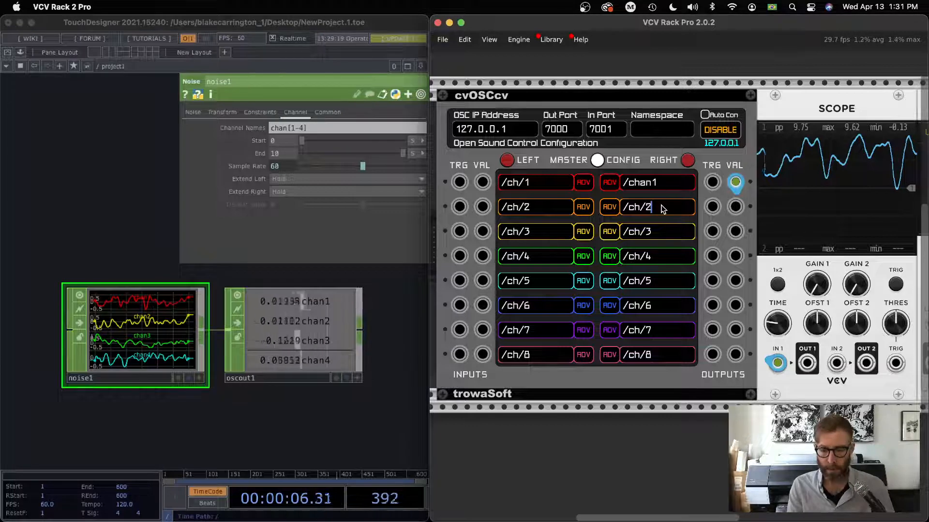
text(an)
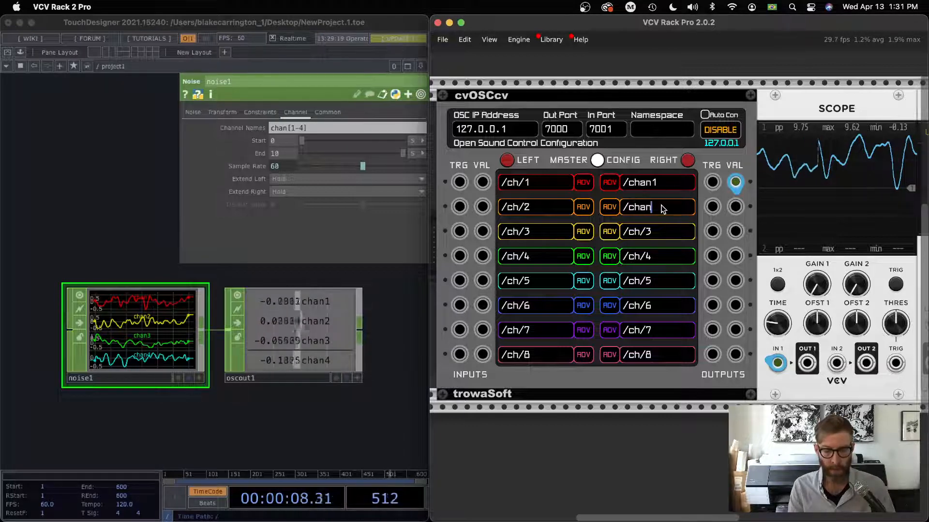
text(2)
key(BackSpace)
key(BackSpace)
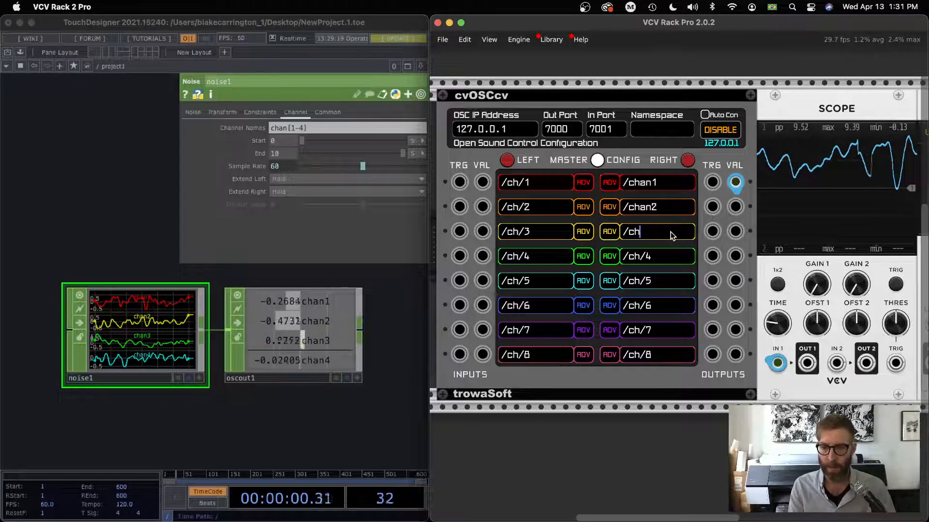
text(an3)
click(666, 255)
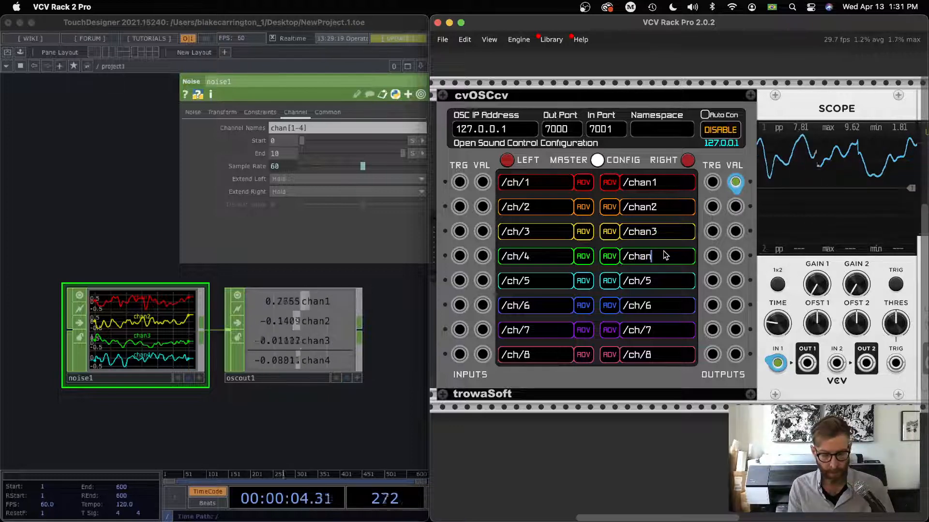
click(598, 160)
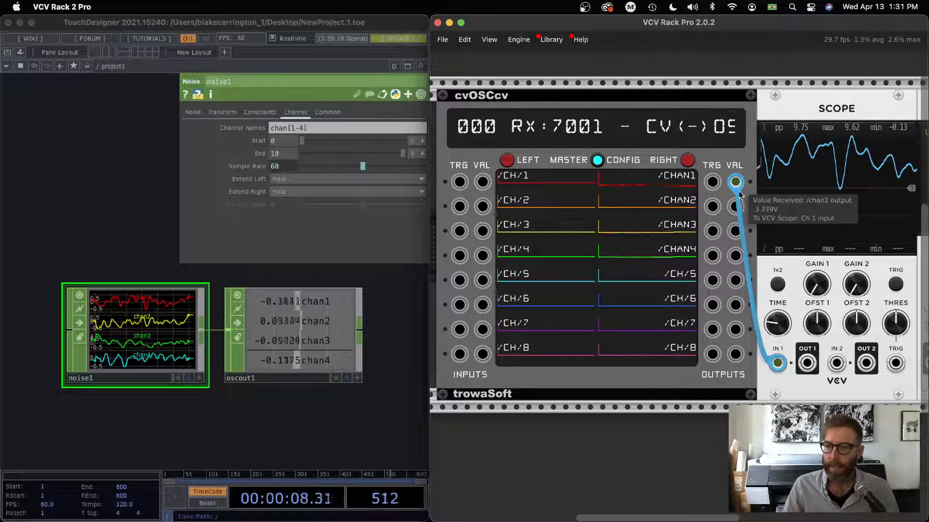
drag(735, 207, 836, 362)
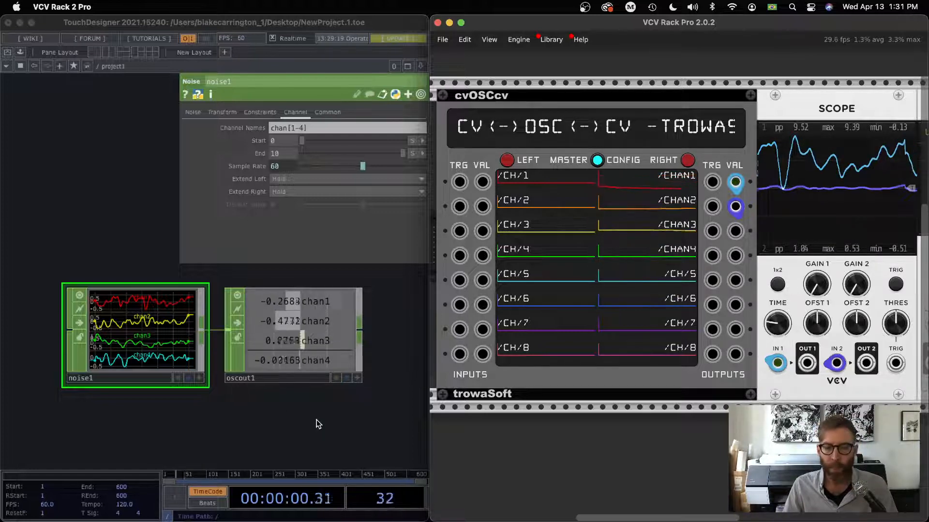
In TouchDesigner, move noise1 away from oscout1 and add a Trigger CHOP below noise1.
scroll(316, 420, down, 2)
drag(323, 419, 364, 405)
scroll(360, 385, down, 1)
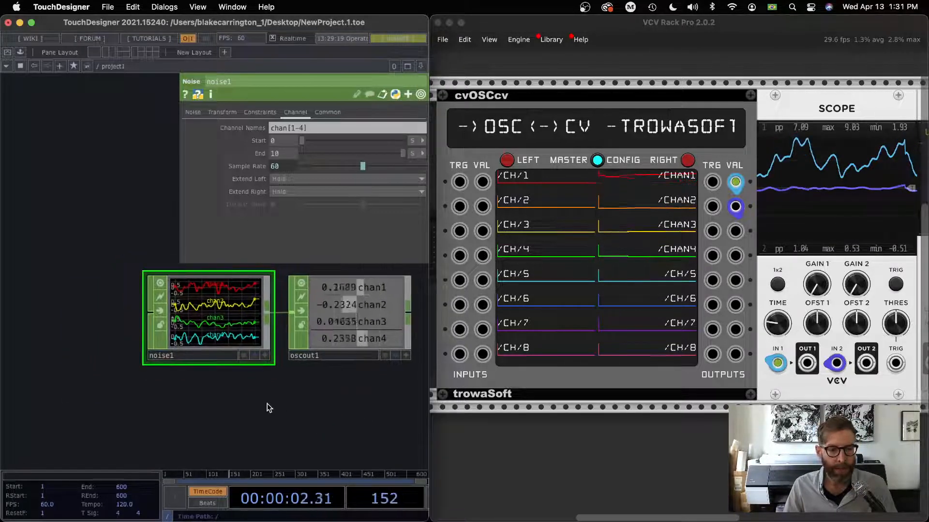
drag(252, 406, 312, 411)
drag(281, 334, 82, 292)
drag(187, 372, 258, 357)
key(Tab)
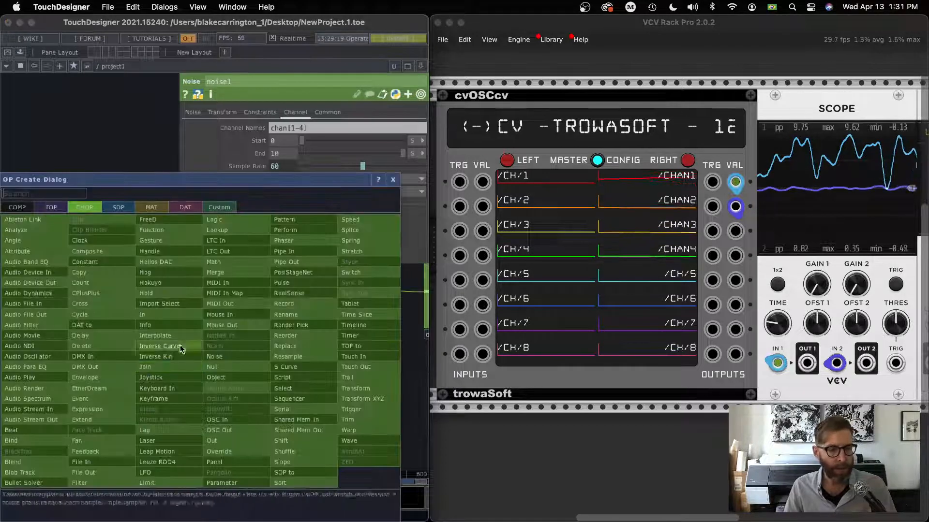
click(356, 409)
click(146, 363)
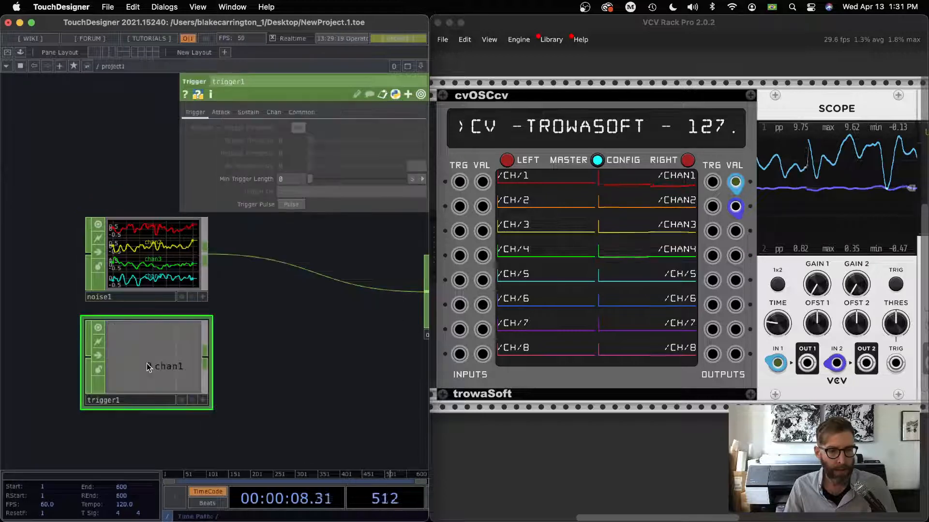
Add a Merge CHOP before oscout1, wire noise1 and trigger1 into it, and feed its output to oscout1 in place of noise1.
drag(267, 366, 202, 388)
scroll(117, 324, up, 1)
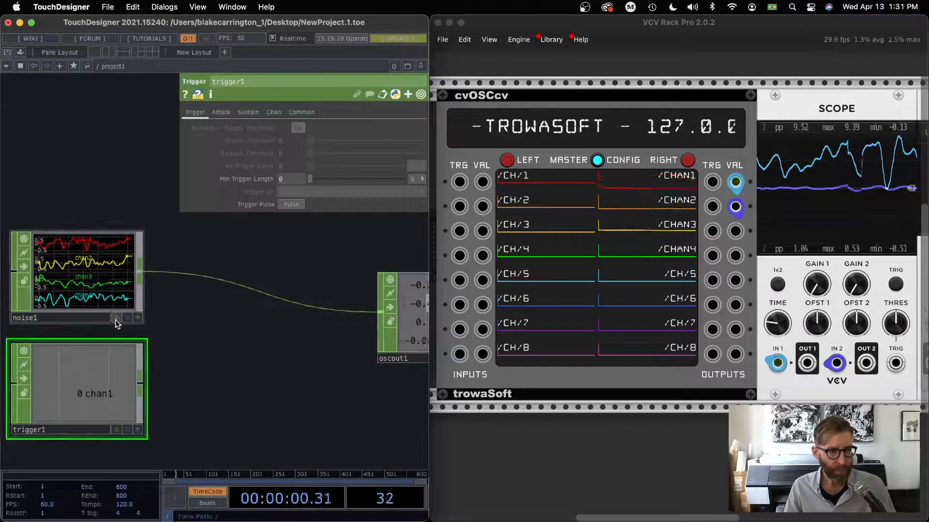
key(Tab)
click(237, 266)
click(262, 343)
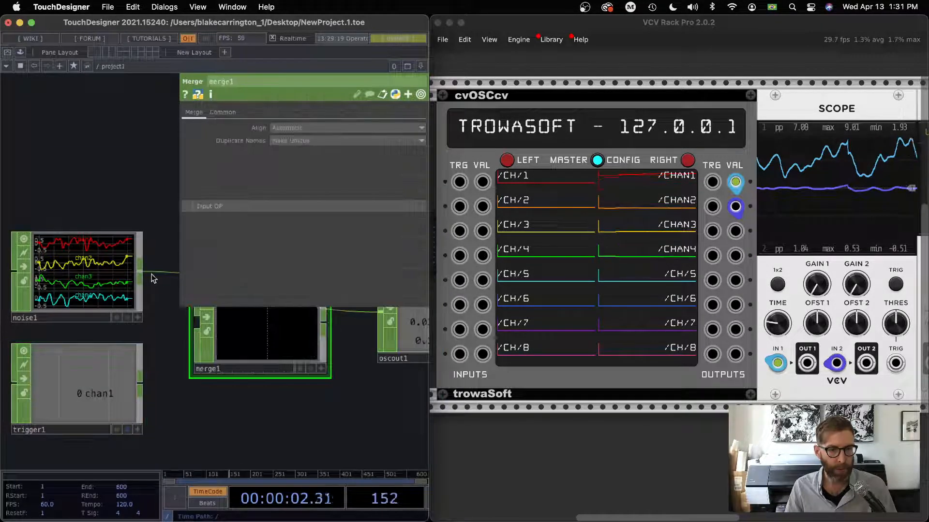
drag(140, 273, 193, 321)
drag(140, 377, 196, 334)
drag(337, 408, 359, 449)
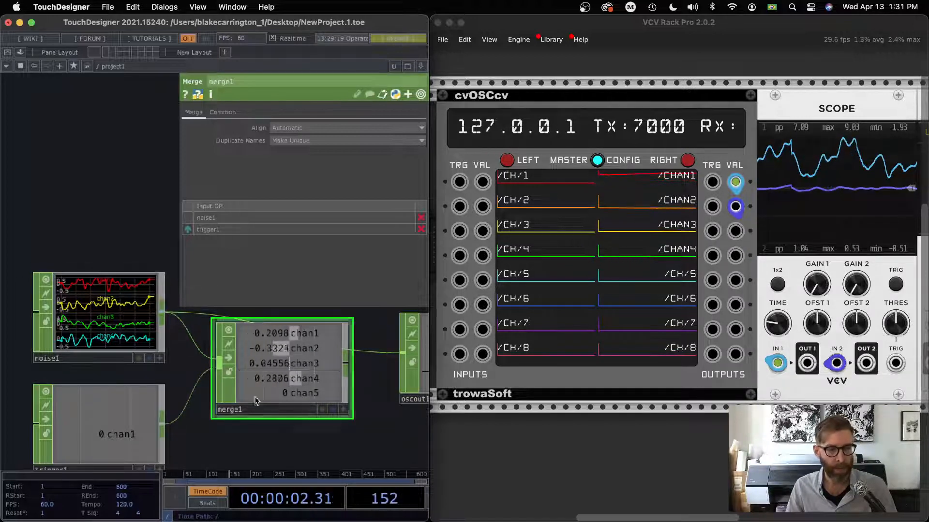
drag(376, 358, 376, 356)
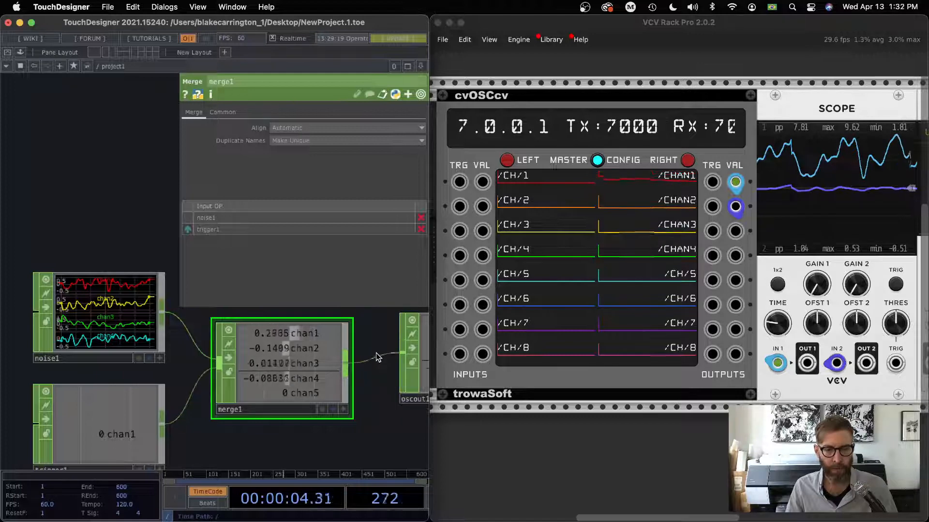
Change the channel names of noise1 to chan[1-3].
drag(371, 410, 322, 397)
click(46, 300)
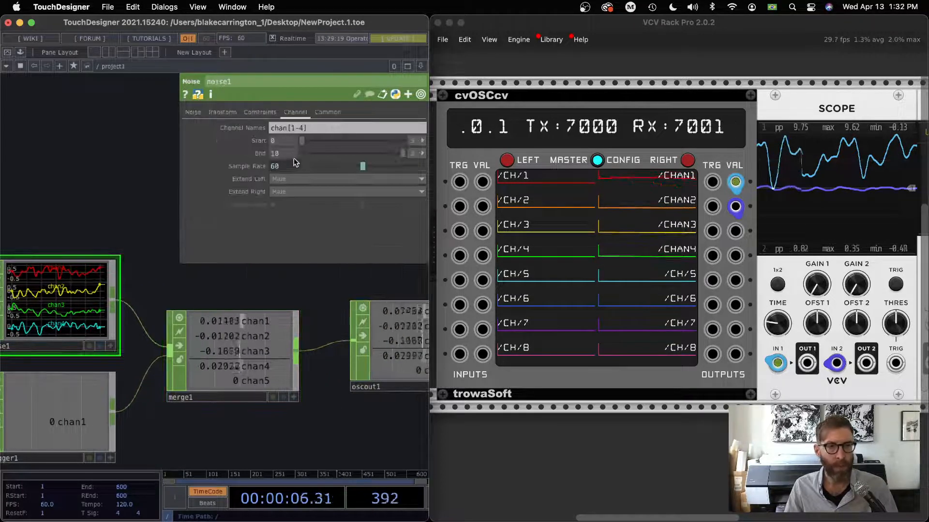
click(303, 129)
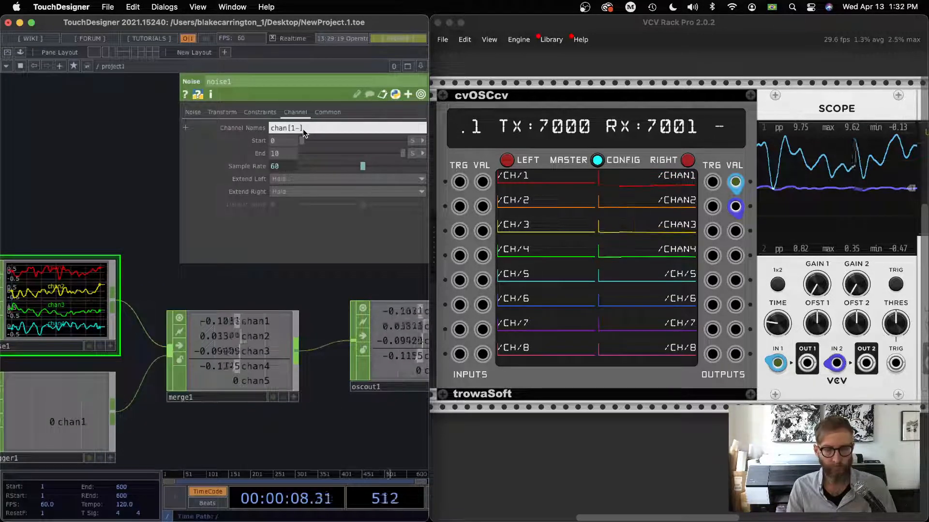
key(BackSpace)
text(3)
key(Return)
Fire the Trigger Pulse of trigger1 several times to check its signal in merge1.
drag(257, 416, 324, 394)
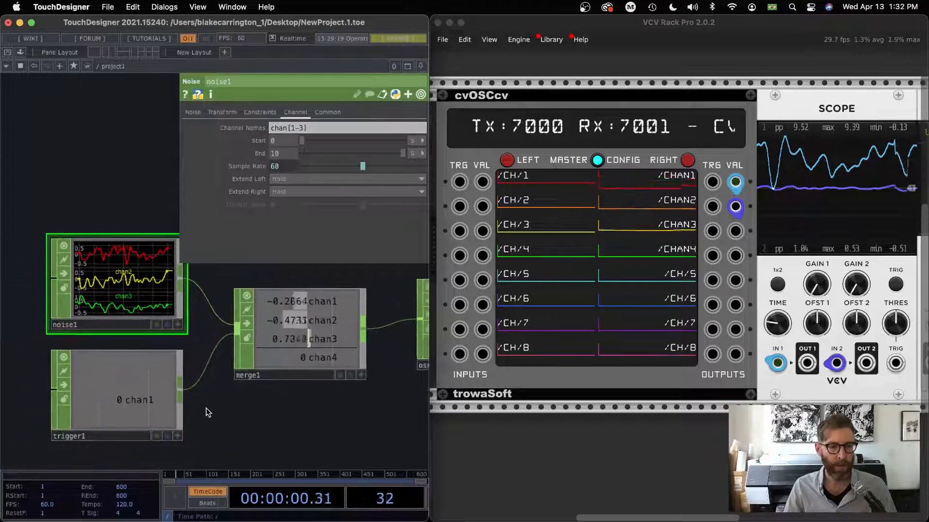
click(116, 423)
scroll(116, 423, up, 3)
click(291, 204)
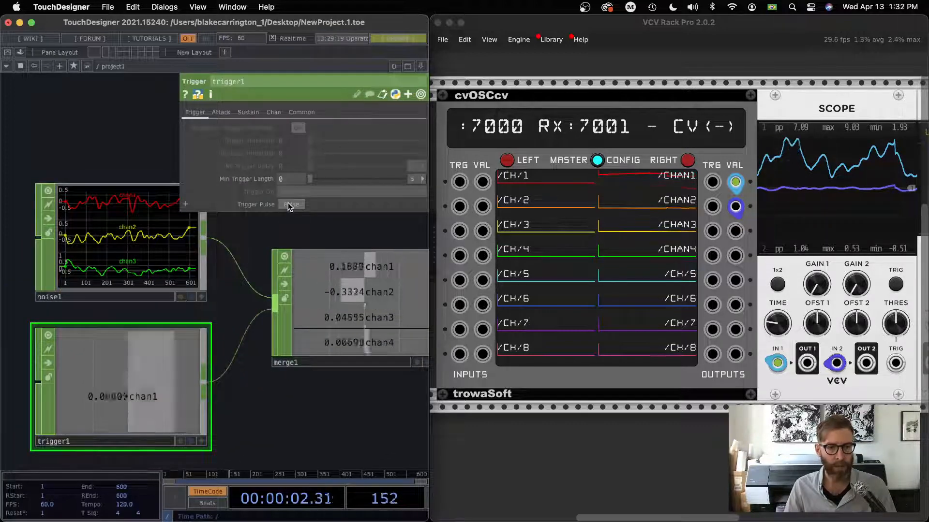
click(288, 204)
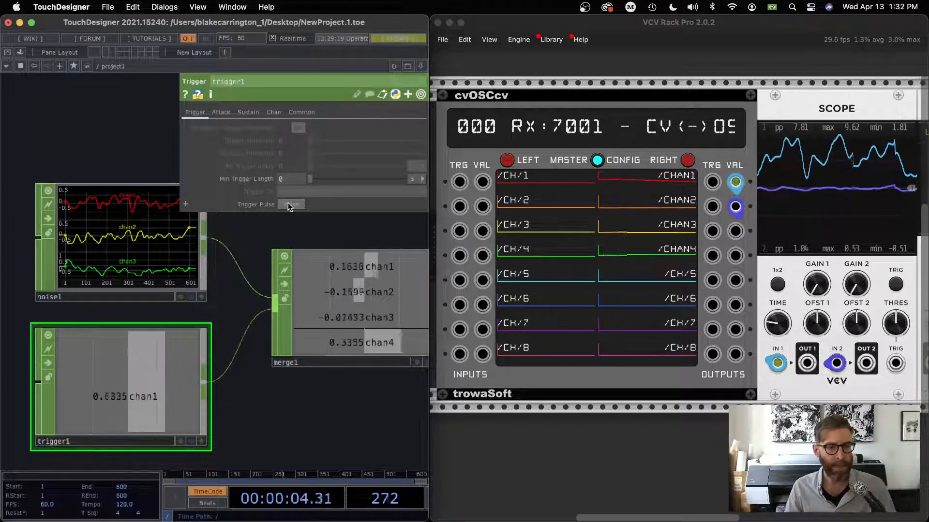
click(289, 204)
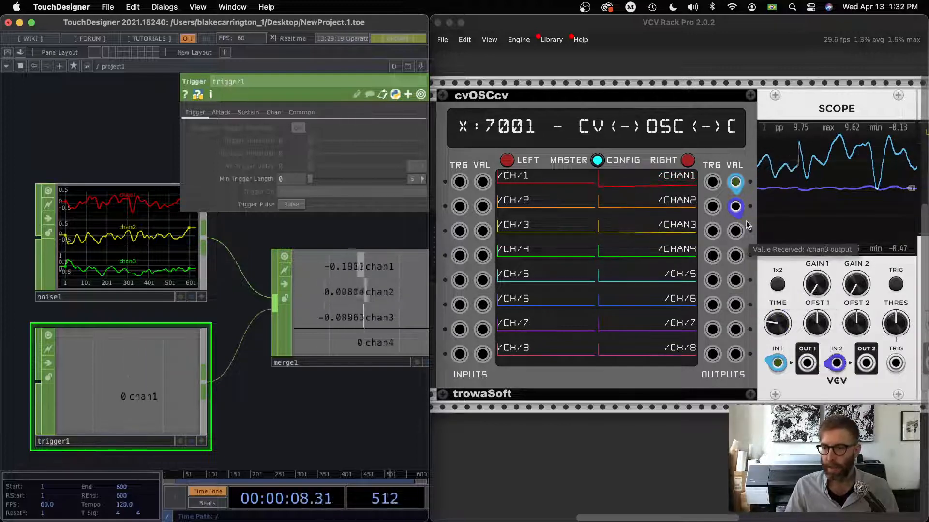
Move the Scope IN 2 cable from the /chan2 to the /chan4 VAL output in VCV Rack, and pulse trigger1 in TouchDesigner to test it.
click(735, 208)
drag(735, 208, 735, 255)
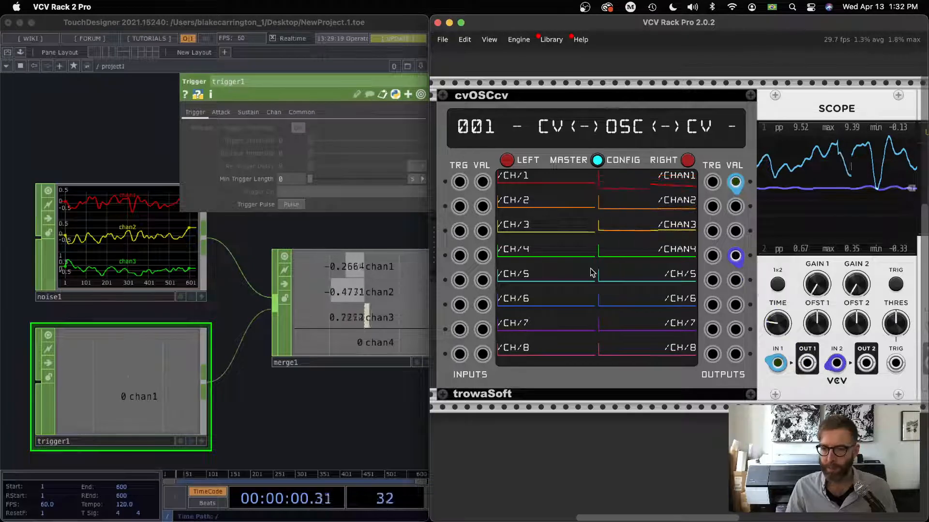
click(291, 204)
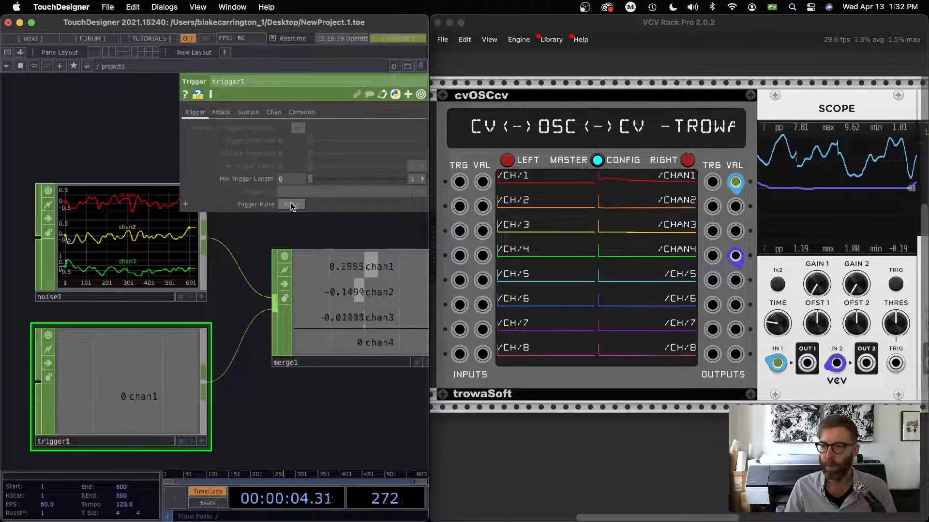
click(292, 204)
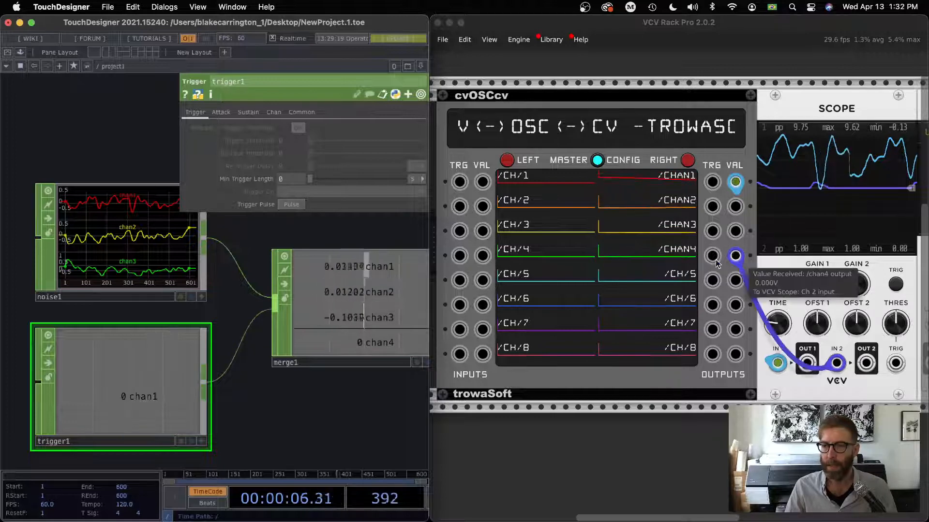
In cvOSCcv, set the /chan4 output's minimum voltage to 0 and OSC maximum to 1, and pulse trigger1 in TouchDesigner again.
click(597, 161)
click(611, 257)
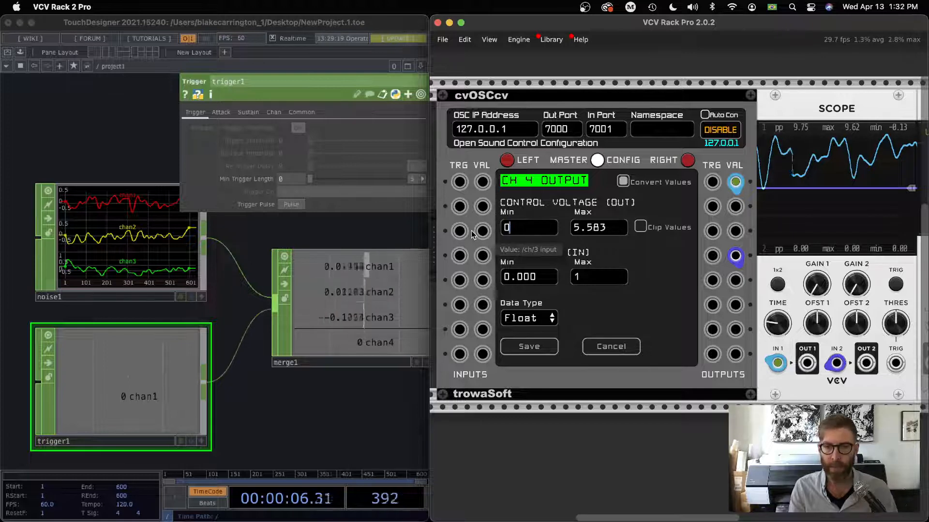
click(537, 350)
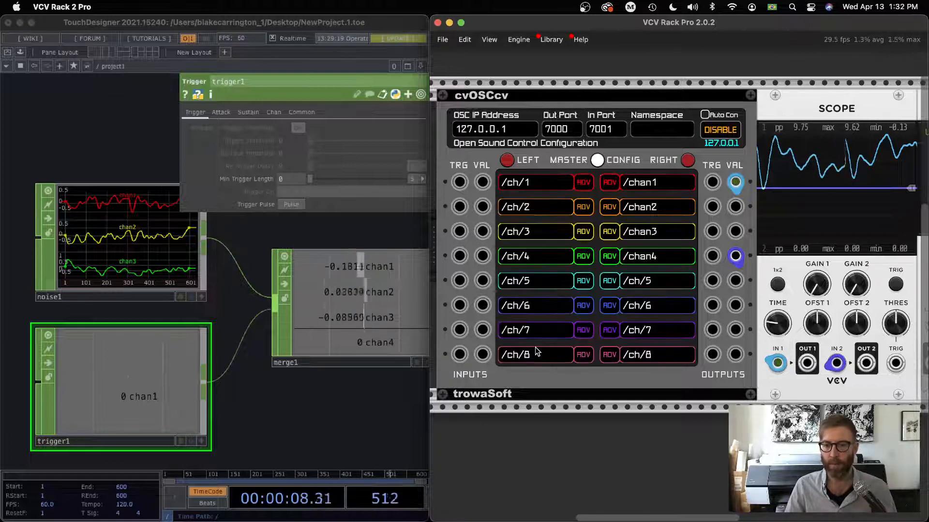
click(597, 161)
click(294, 205)
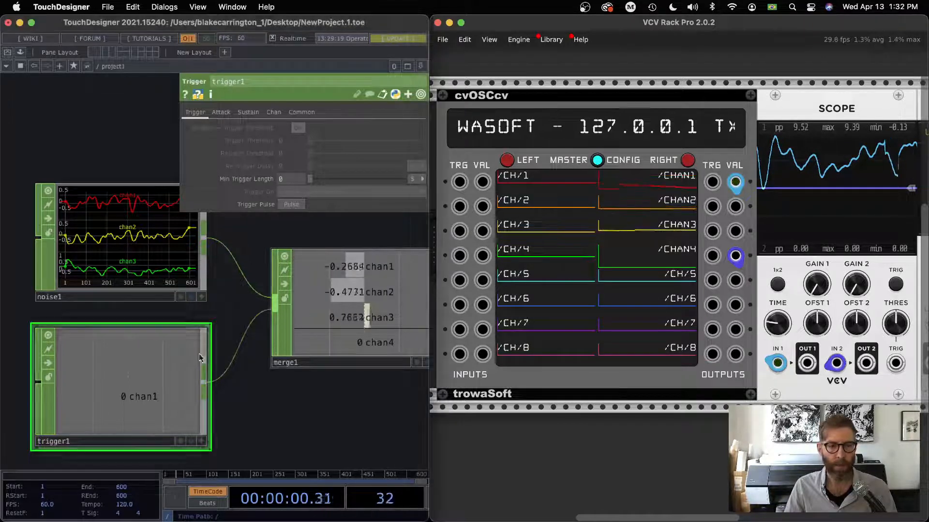
Fire the Trigger Pulse of trigger1 twice and review the chain from noise1 and trigger1 through merge1 to oscout1.
click(293, 204)
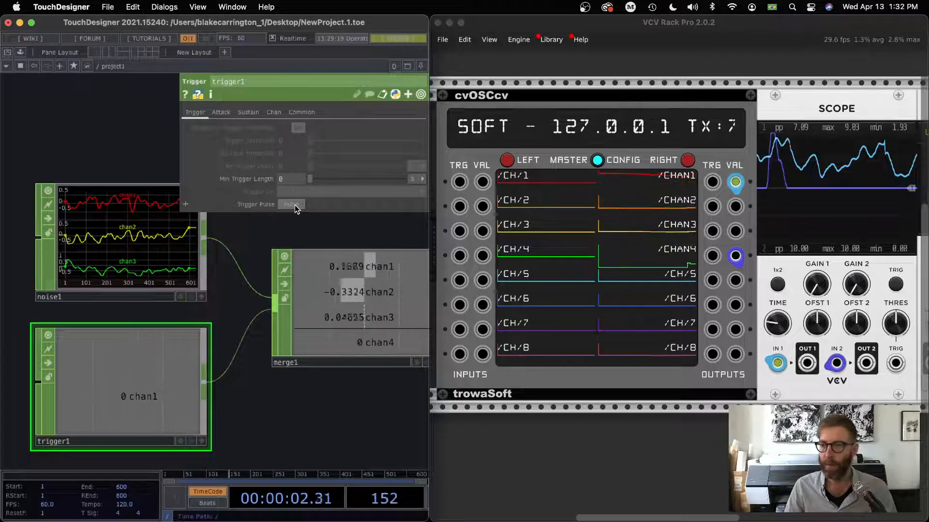
click(293, 205)
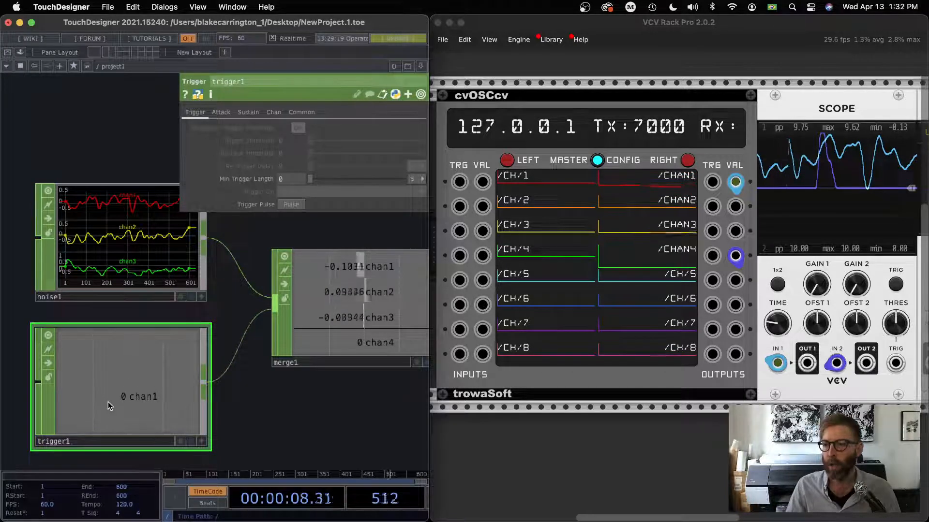
scroll(329, 428, down, 4)
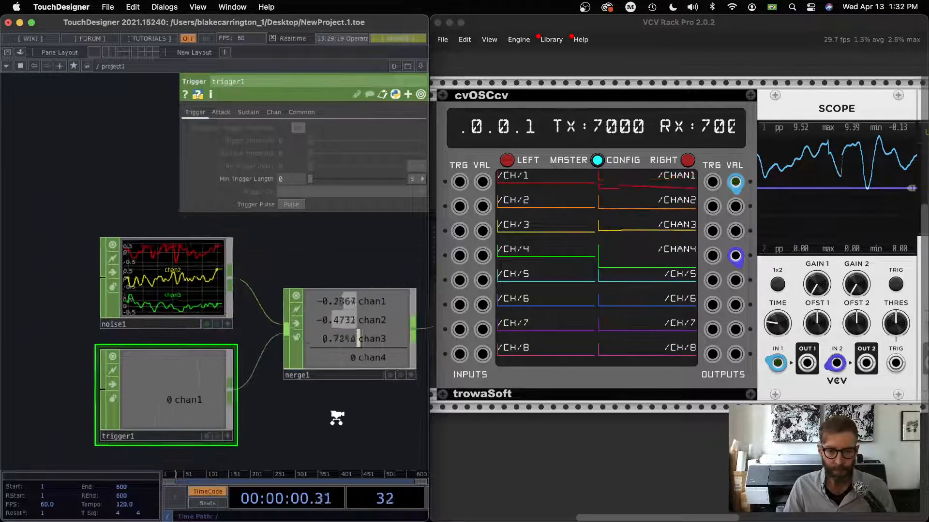
drag(332, 420, 137, 397)
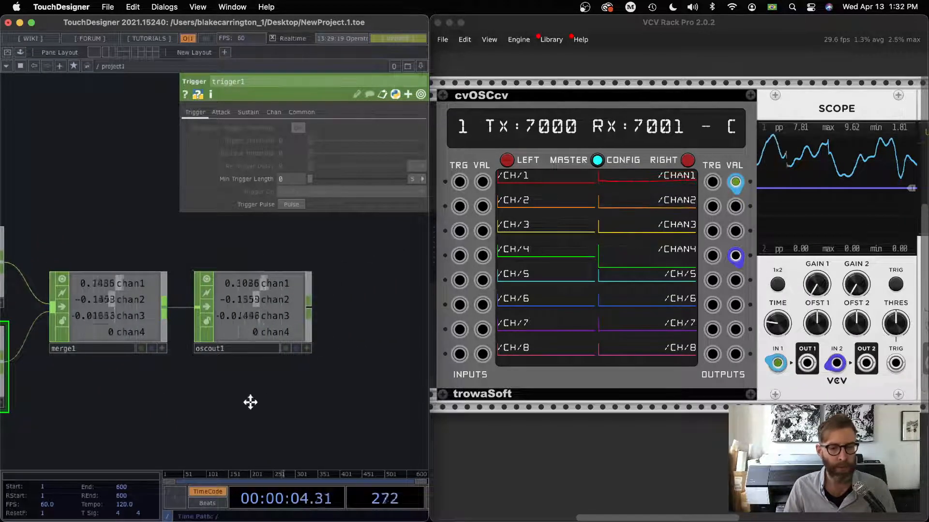
drag(249, 400, 392, 394)
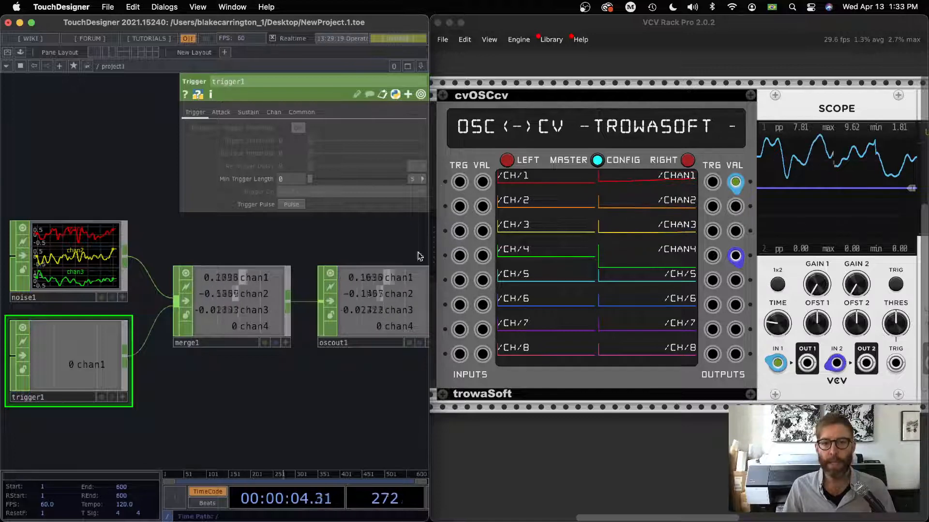
Narrow the TouchDesigner window and widen the VCV Rack window to fill the freed space, keeping cvOSCcv and the Scope in view.
drag(429, 436, 246, 436)
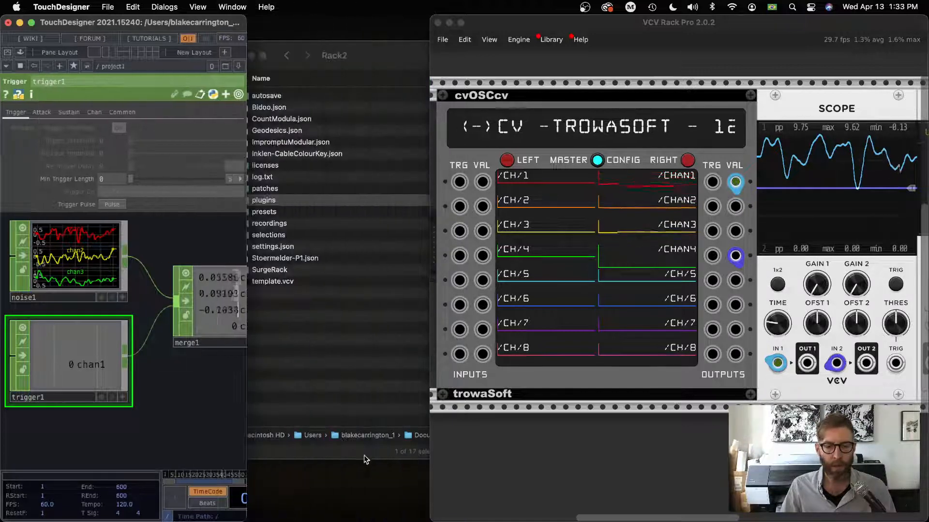
click(432, 484)
scroll(434, 476, left, 5)
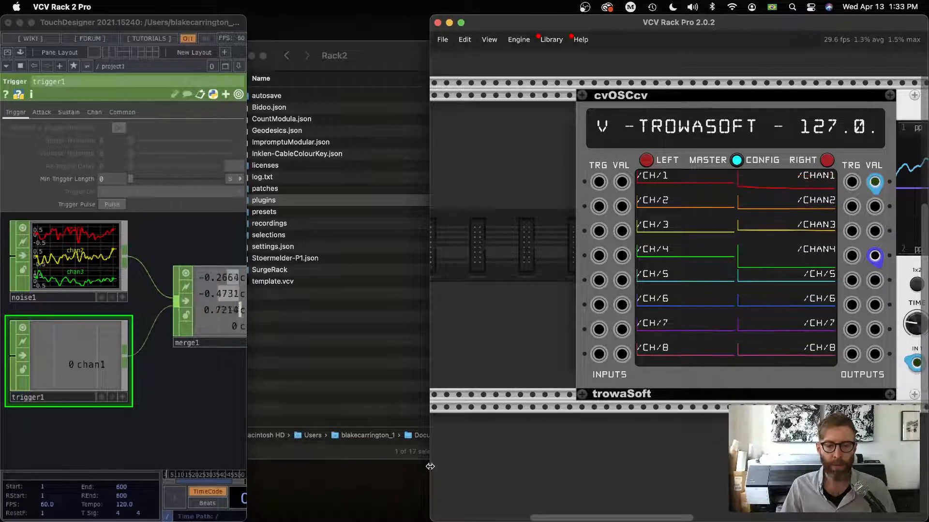
drag(433, 473, 249, 464)
scroll(587, 332, right, 2)
middle_drag(587, 333, 473, 336)
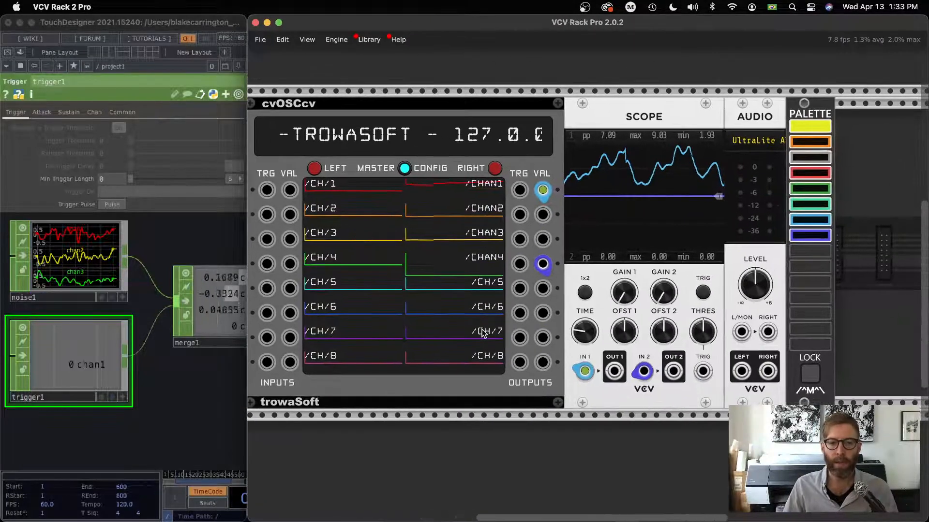
Move the Scope and the modules beside it away from cvOSCcv, and attach a trowaSoft OSCcv expander to cvOSCcv's right side.
drag(620, 69, 828, 256)
drag(666, 120, 815, 121)
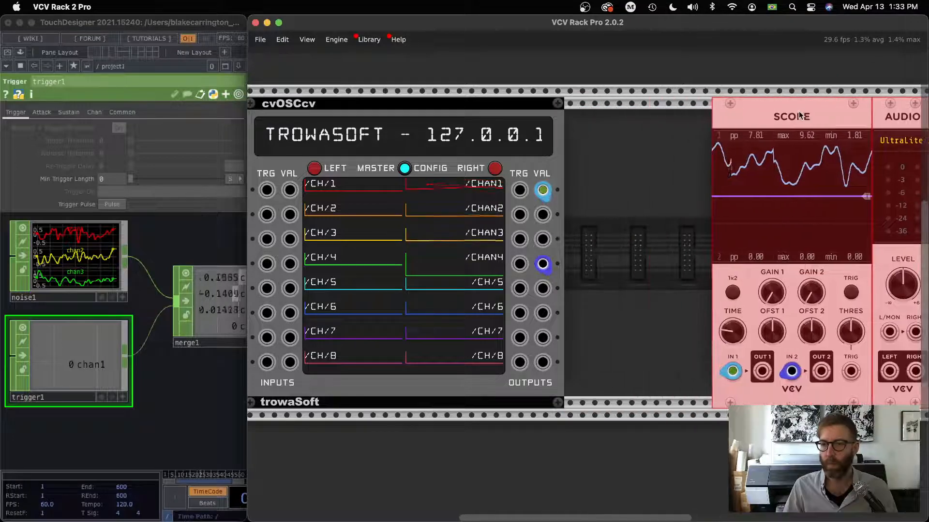
click(639, 138)
right_click(639, 138)
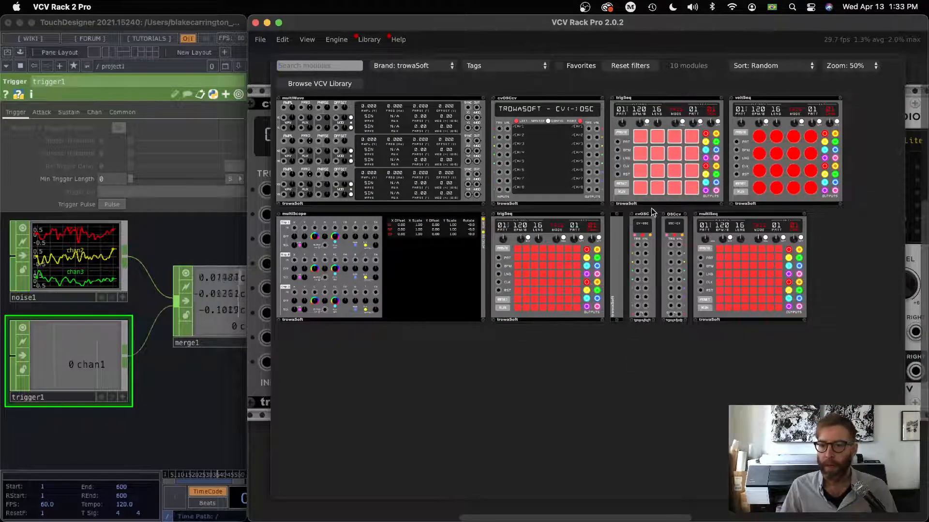
click(675, 230)
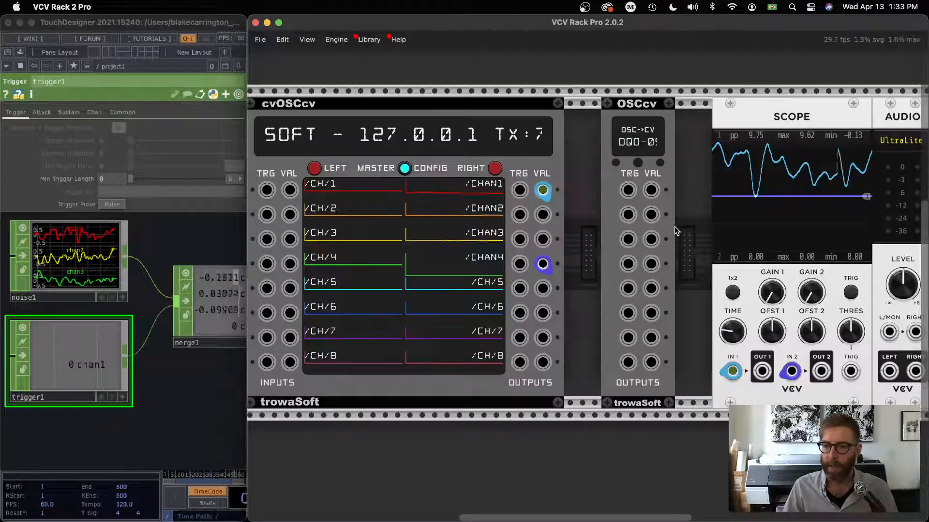
drag(618, 121, 557, 105)
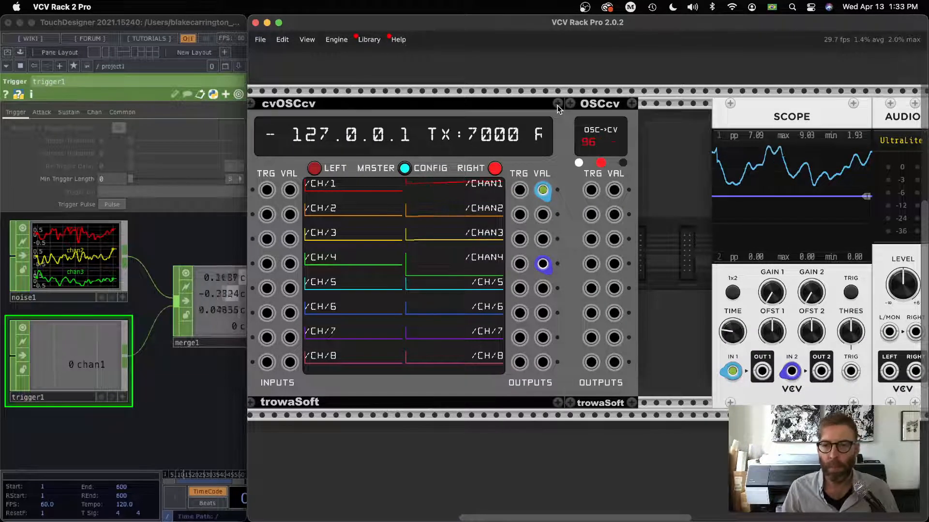
drag(599, 127, 566, 104)
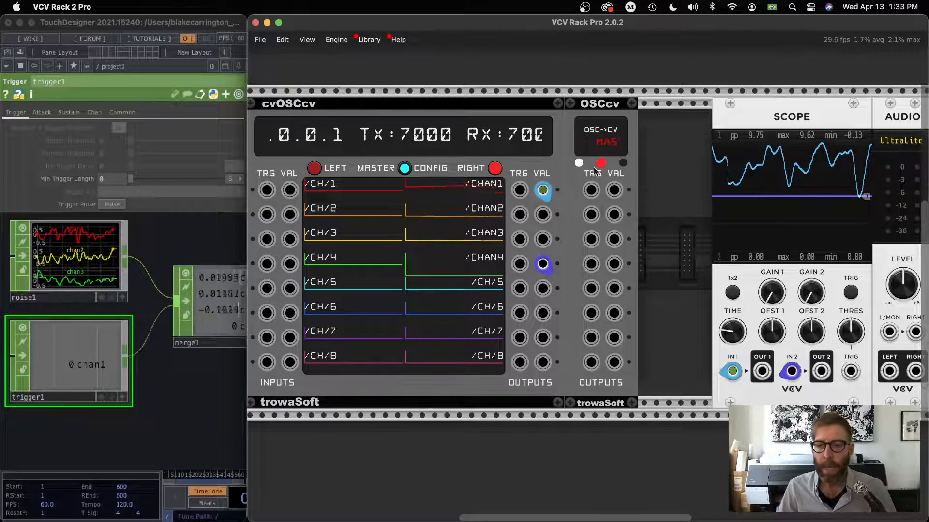
Examine the right expander's channel addresses in the cvOSCcv configuration, and return to the normal display.
click(404, 168)
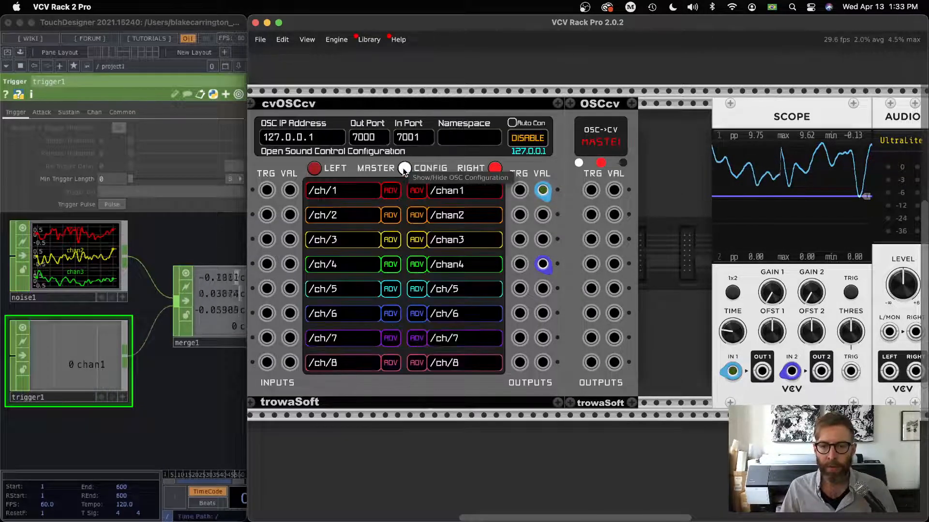
click(495, 169)
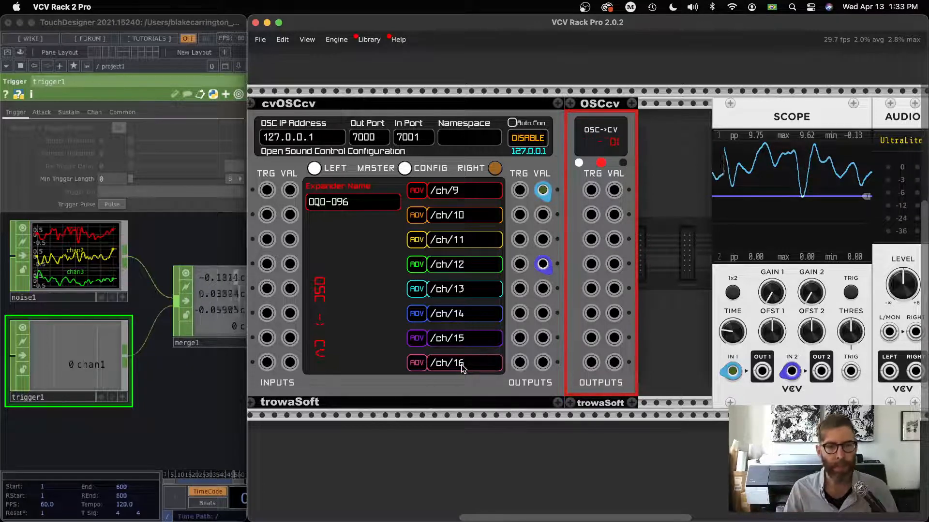
double_click(463, 189)
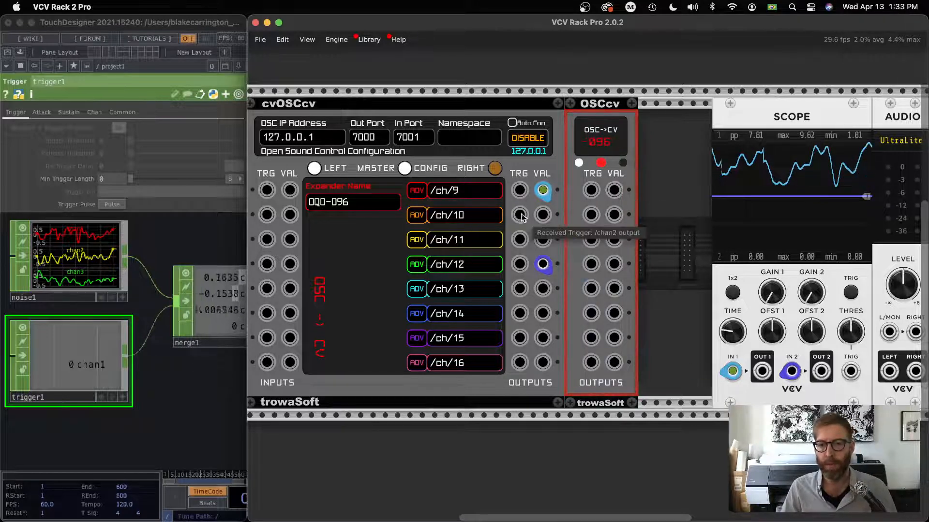
click(404, 168)
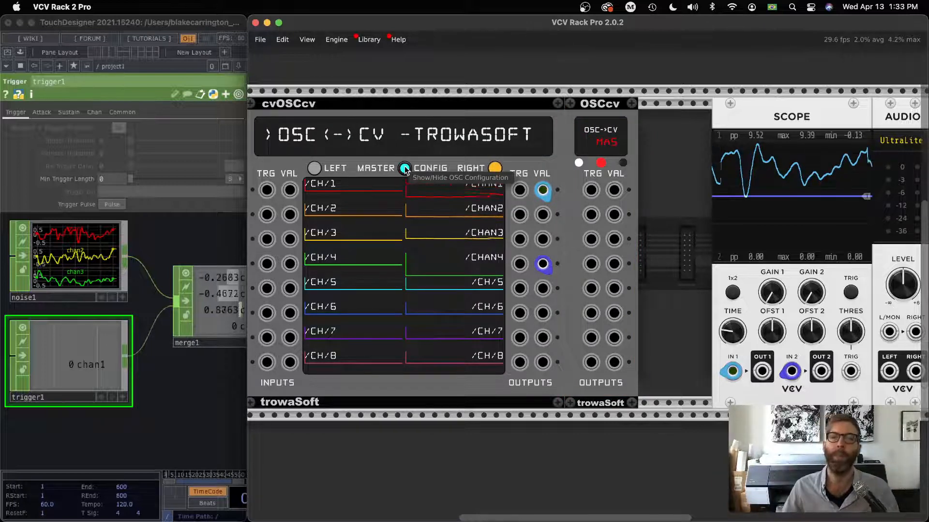
scroll(205, 388, down, 1)
click(208, 388)
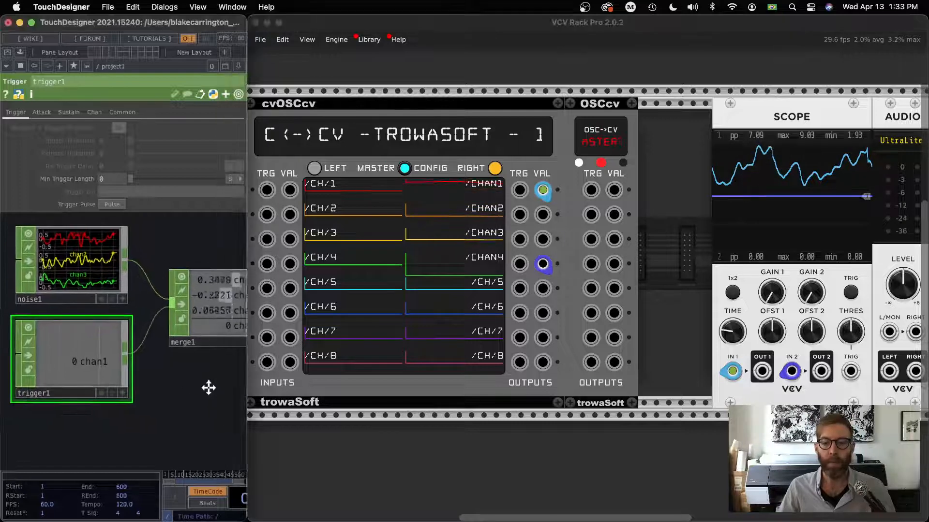
drag(208, 388, 190, 382)
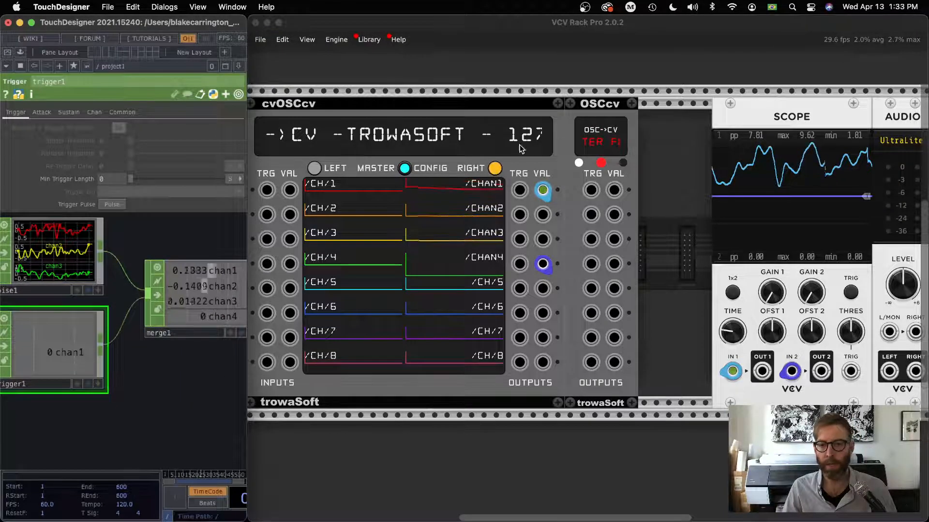
Move cvOSCcv and its OSCcv expander together against the Scope, and make the empty rack space before them available.
drag(499, 135, 576, 105)
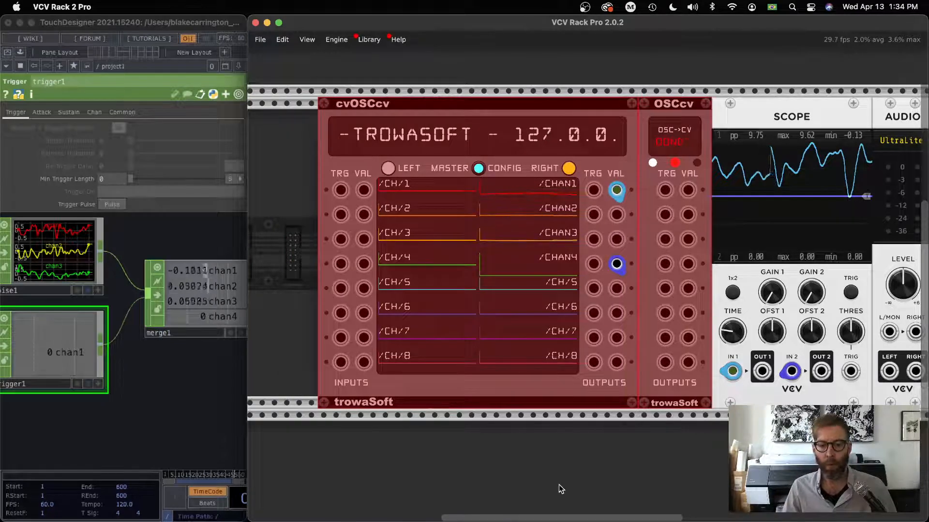
click(558, 489)
scroll(486, 204, left, 6)
scroll(486, 205, up, 1)
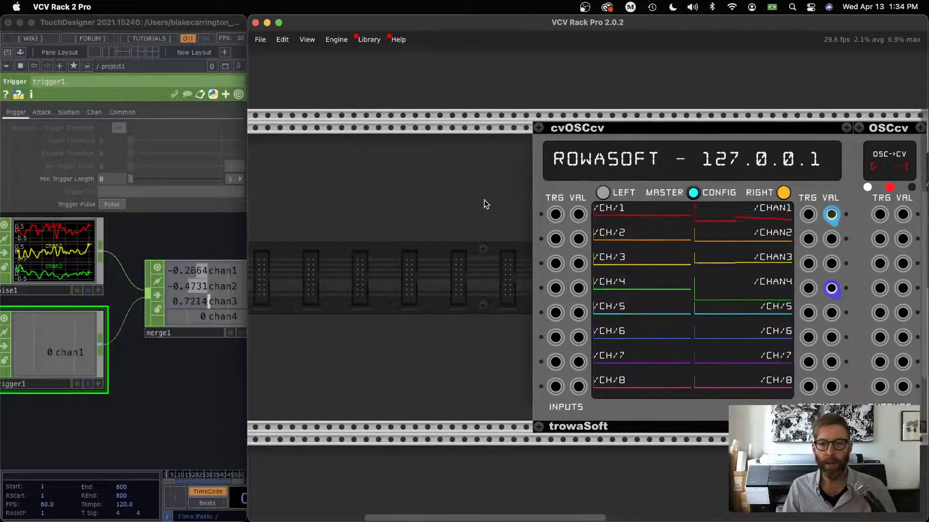
Search all module brands for ADSR and add the VCV ADSR module in the empty rack space left of cvOSCcv.
right_click(365, 168)
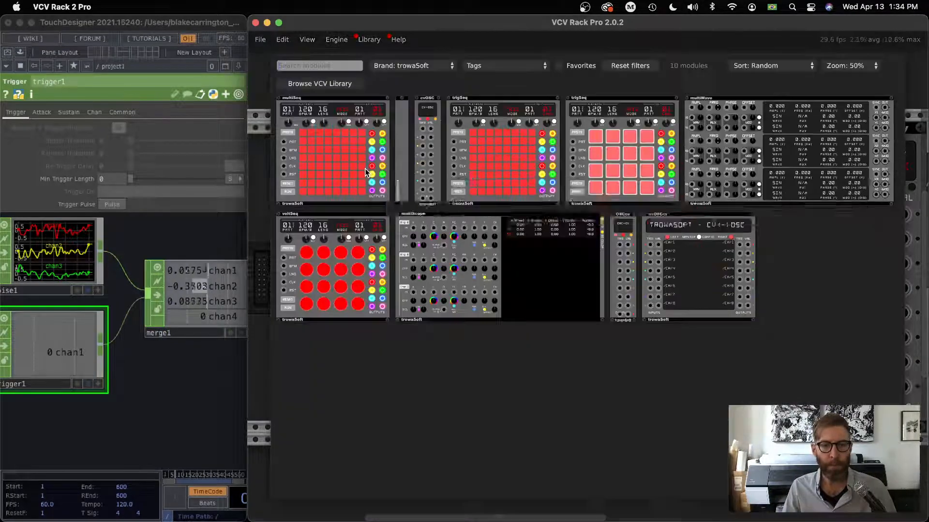
click(398, 66)
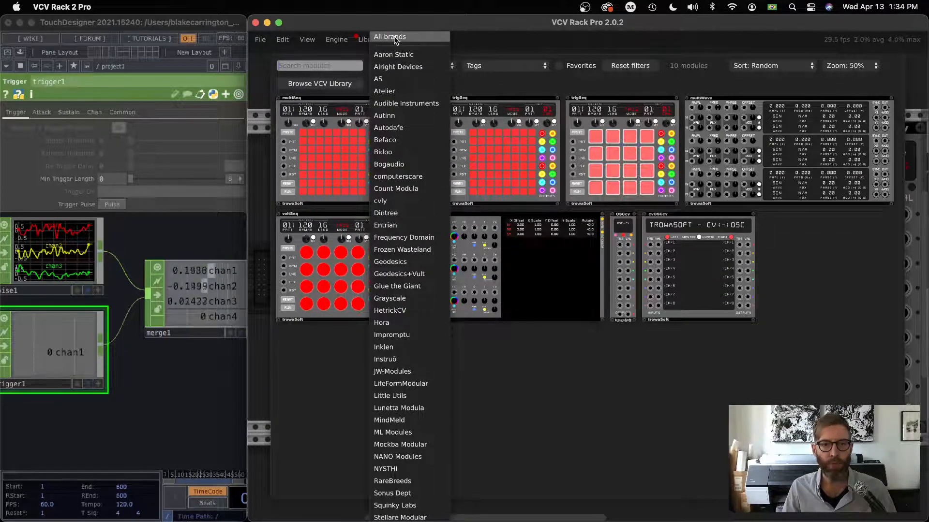
click(394, 38)
text(ADSR)
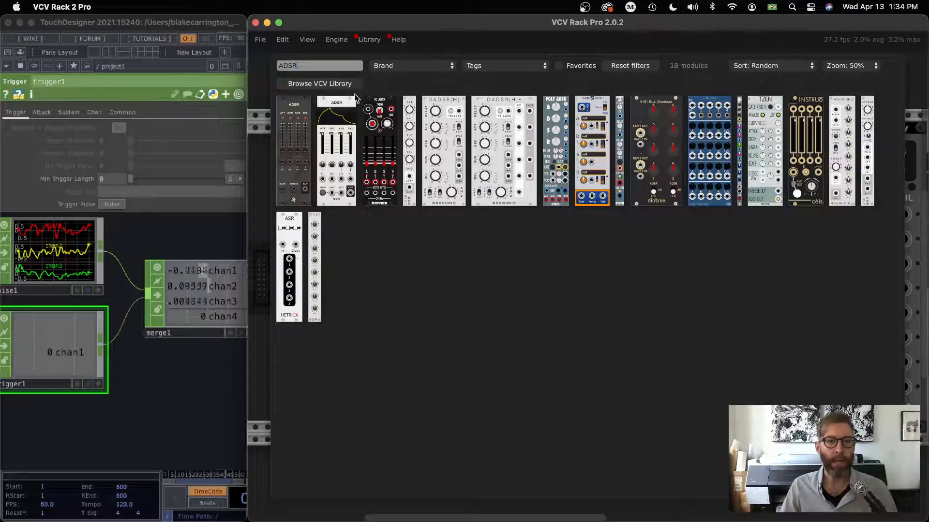
click(339, 105)
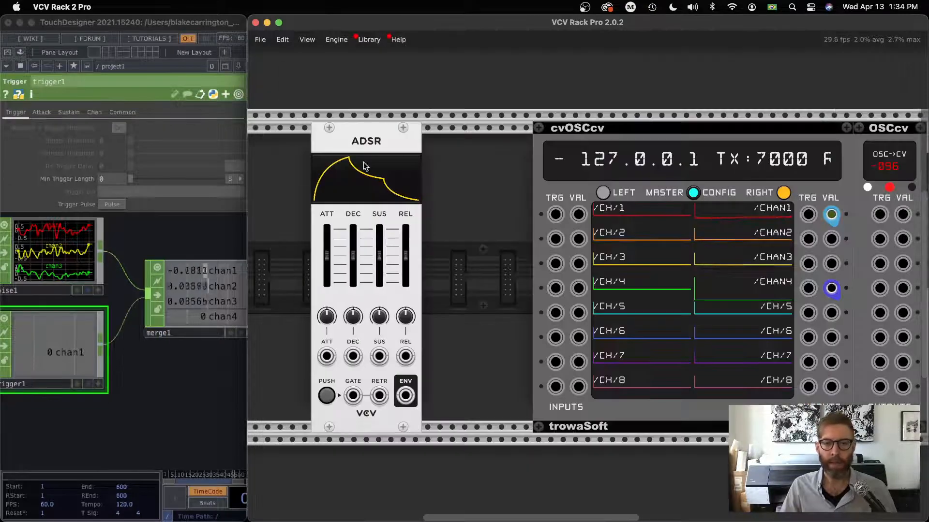
drag(364, 166, 285, 166)
Add a second VCV Scope and place it between the ADSR and cvOSCcv, with all three modules side by side.
right_click(431, 192)
text(sc)
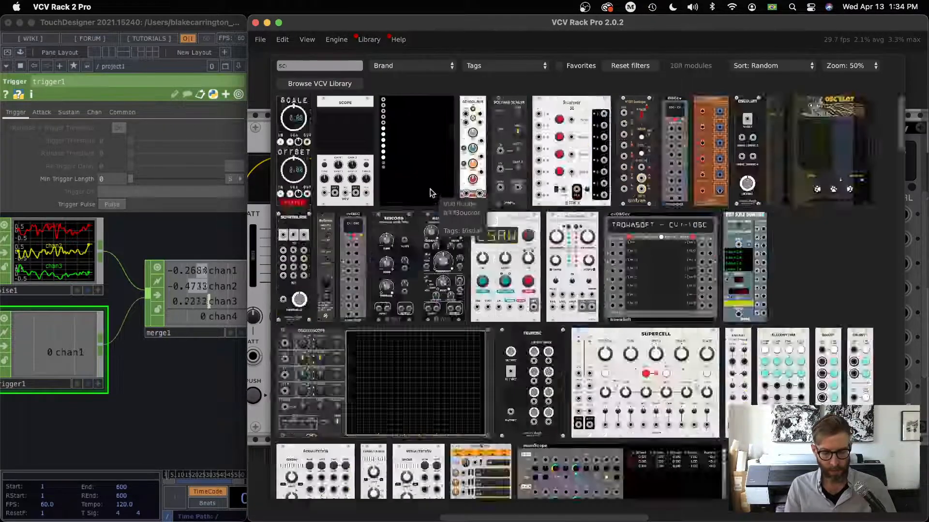
text(ope)
click(311, 127)
drag(361, 137, 485, 178)
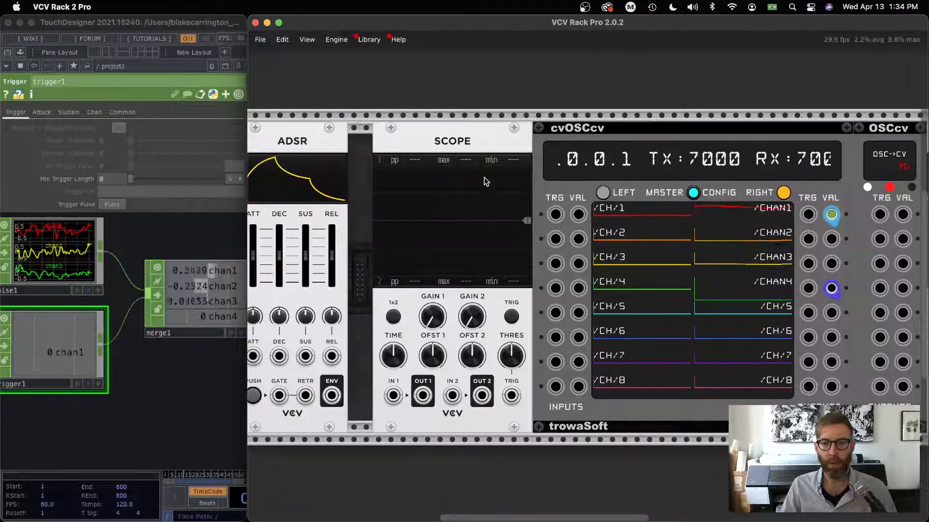
drag(327, 137, 352, 137)
middle_drag(454, 204, 461, 165)
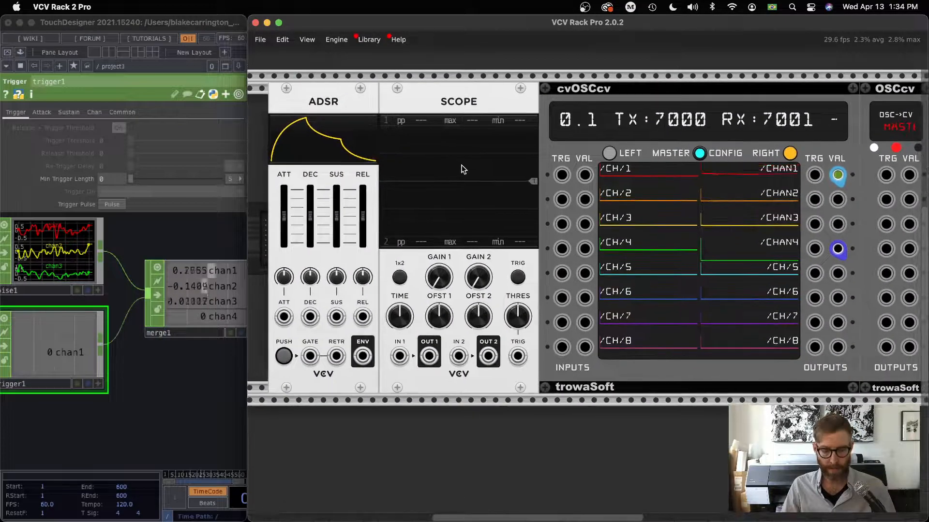
Patch the ADSR's ENV output to IN 1 of the new Scope, fire the envelope once, and lengthen the Scope's time per screen.
mouse_move(363, 356)
mouse_down()
mouse_move(386, 367)
mouse_move(399, 357)
mouse_up()
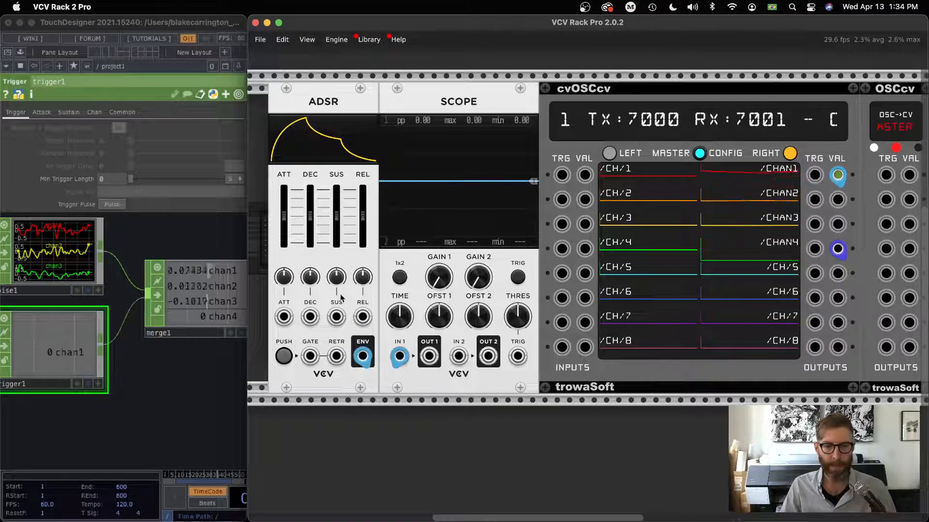
click(284, 357)
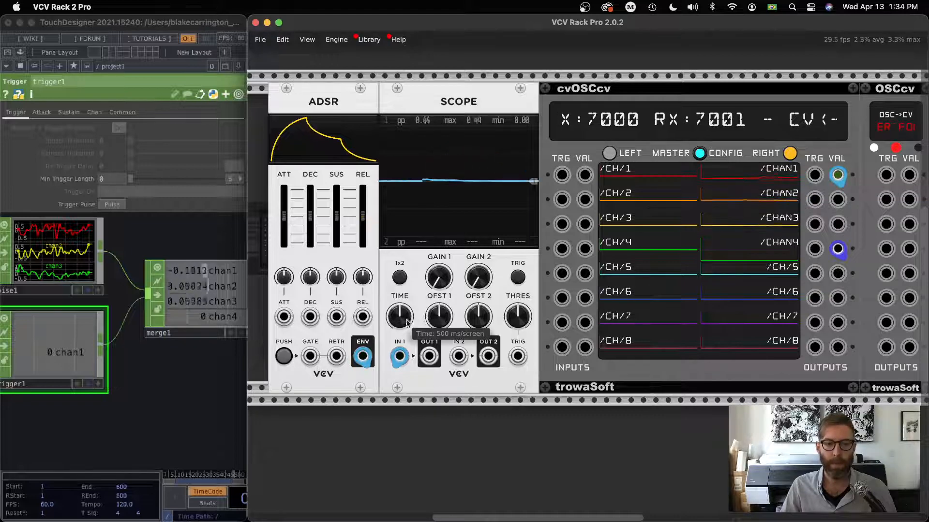
drag(400, 315, 399, 366)
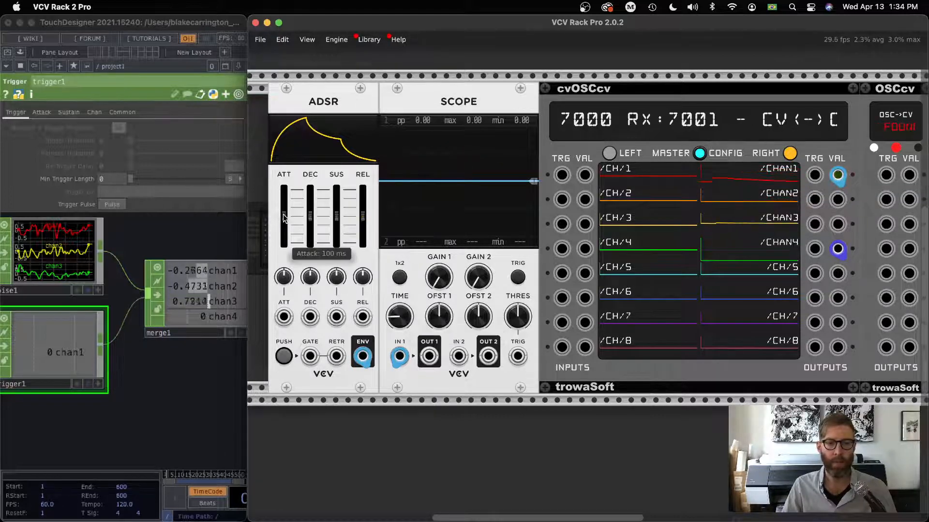
Lower the ADSR's attack to its minimum and fire the envelope manually twice to view it on the Scope.
drag(282, 219, 282, 247)
click(286, 360)
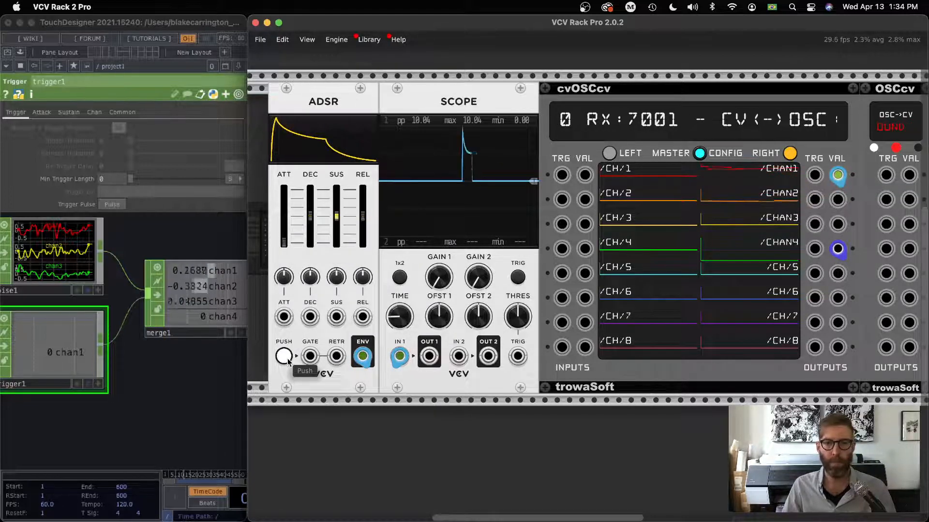
click(287, 360)
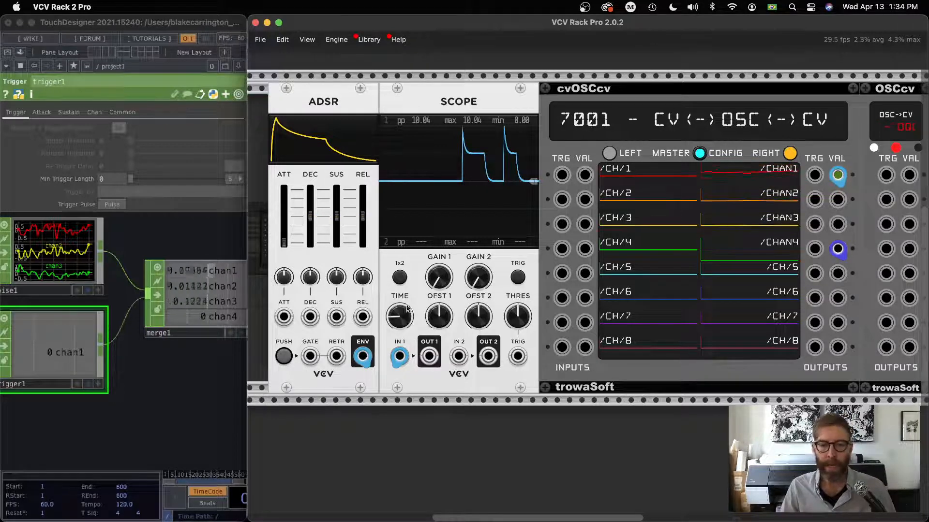
Patch the ADSR's ENV output to cvOSCcv's first VAL input and rename that input channel's OSC address to /adsr1.
drag(362, 356, 584, 174)
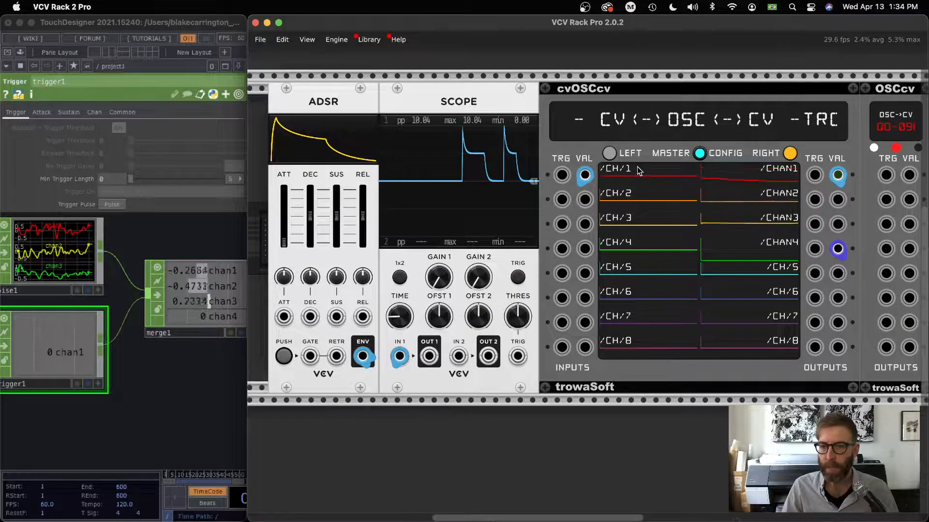
click(698, 154)
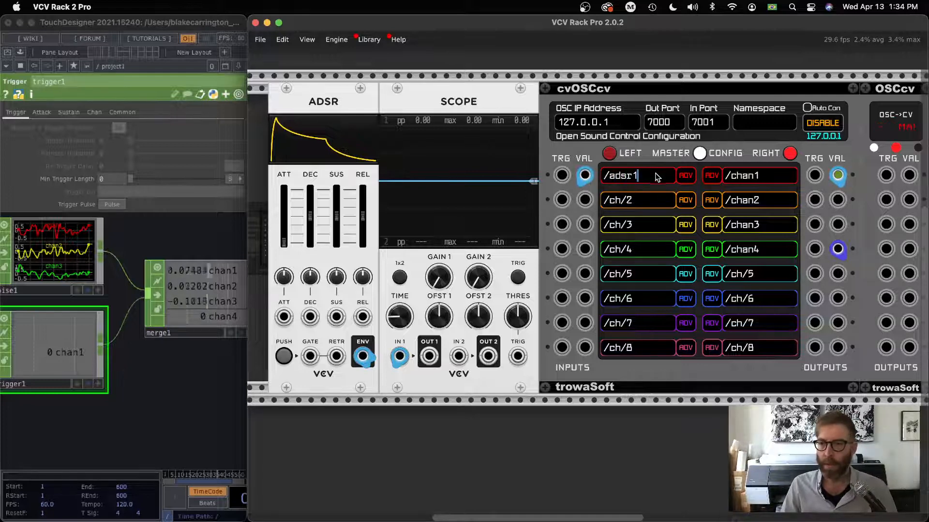
Enable Convert Values for the channel 1 input with control voltage 0 to 10 and OSC maximum 1, and save it.
click(686, 176)
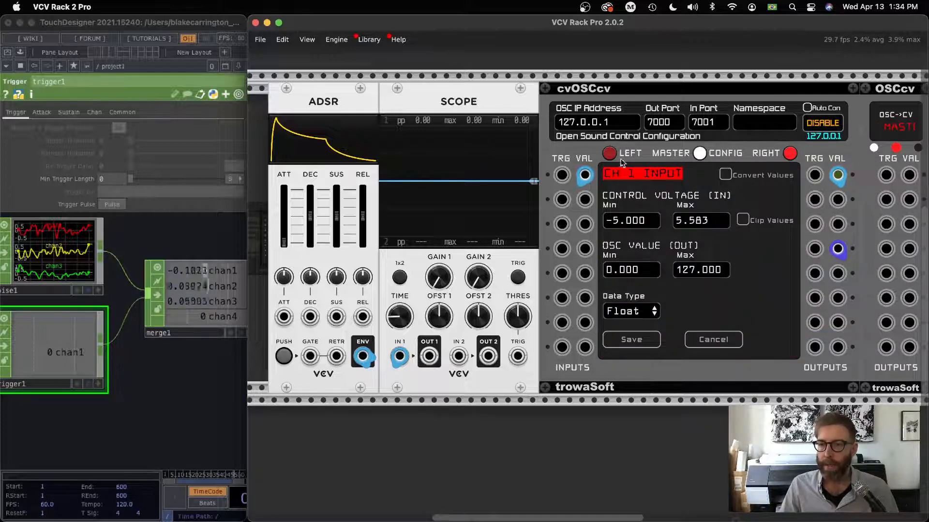
click(726, 175)
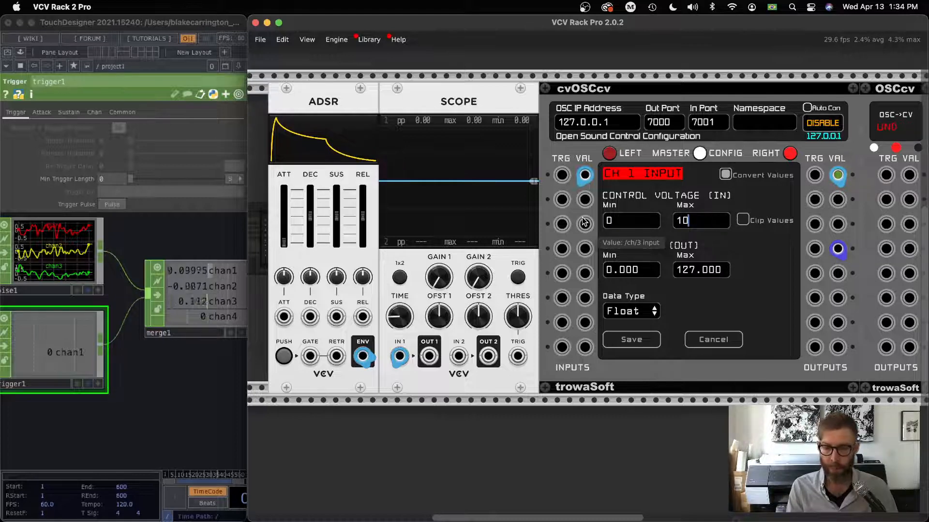
drag(723, 274, 680, 271)
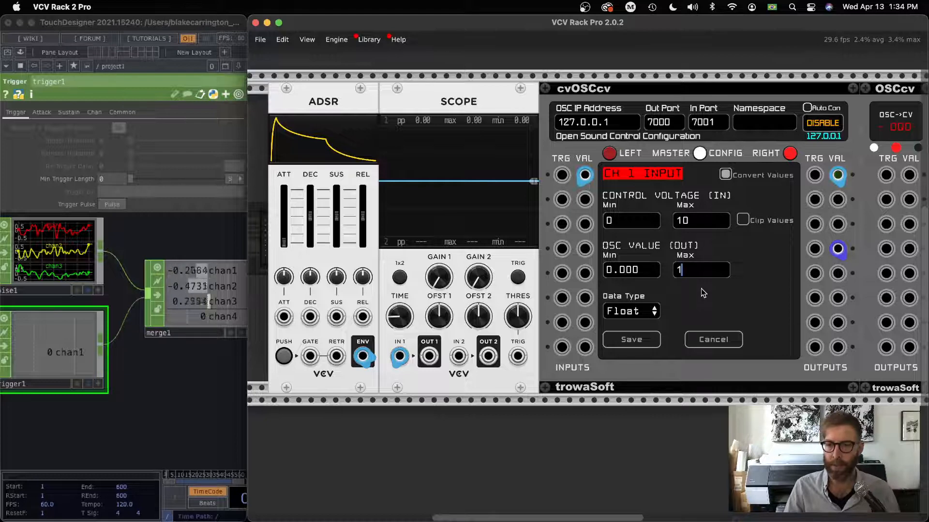
click(624, 341)
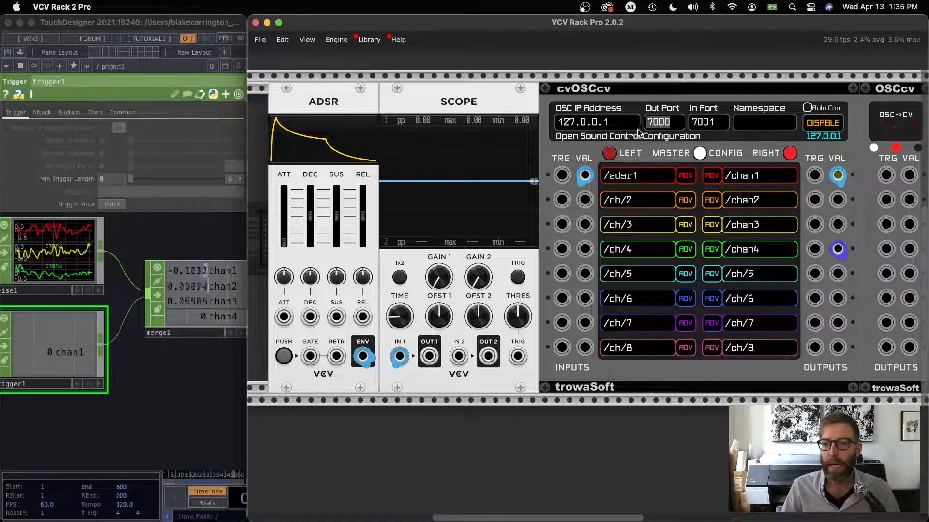
Compare the network address of TouchDesigner's oscout1 with the OSC IP address and Out Port configured in cvOSCcv.
click(216, 337)
drag(216, 337, 46, 358)
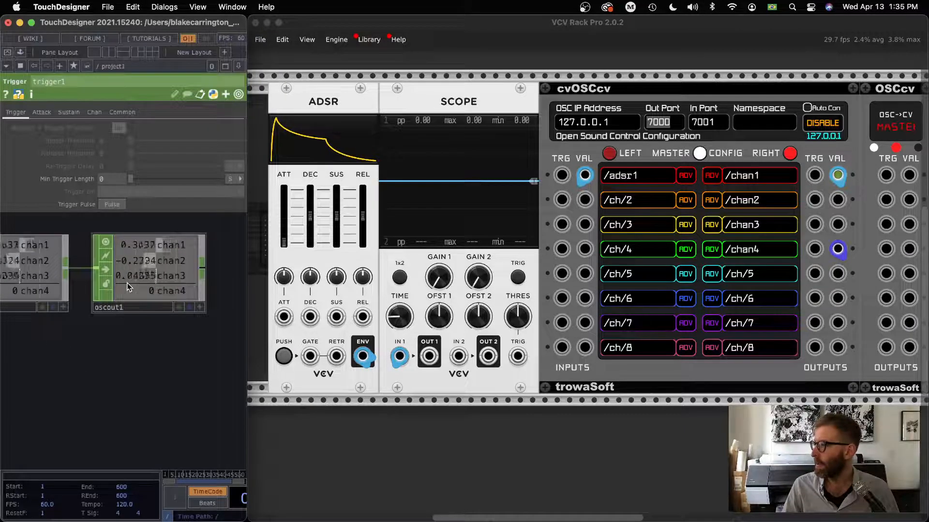
click(118, 310)
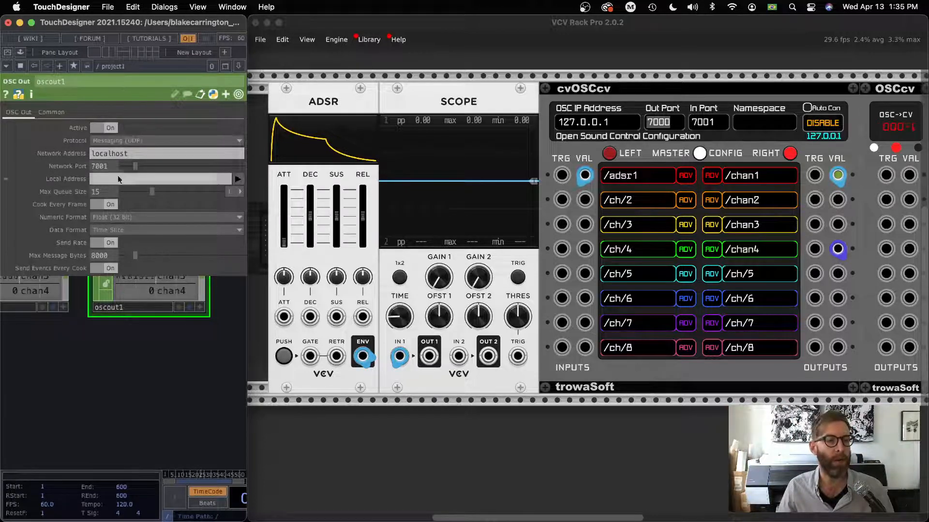
click(108, 153)
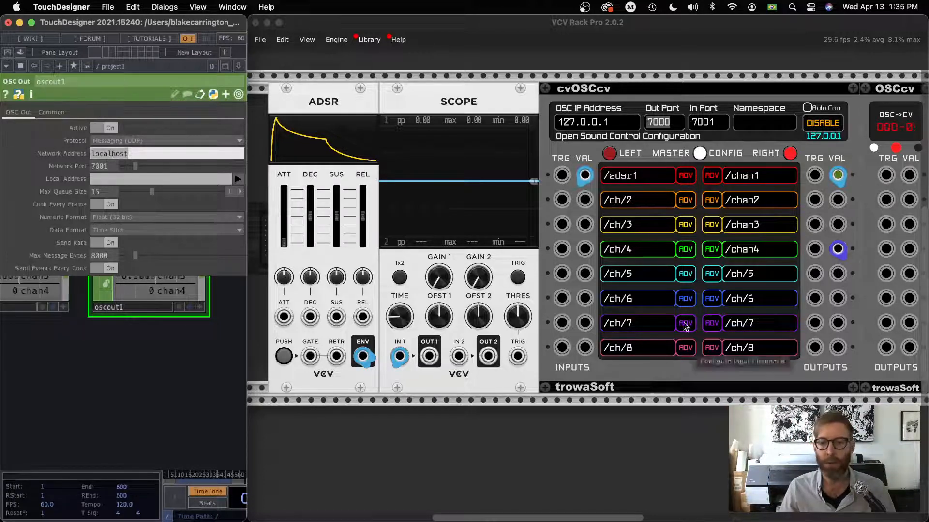
click(634, 143)
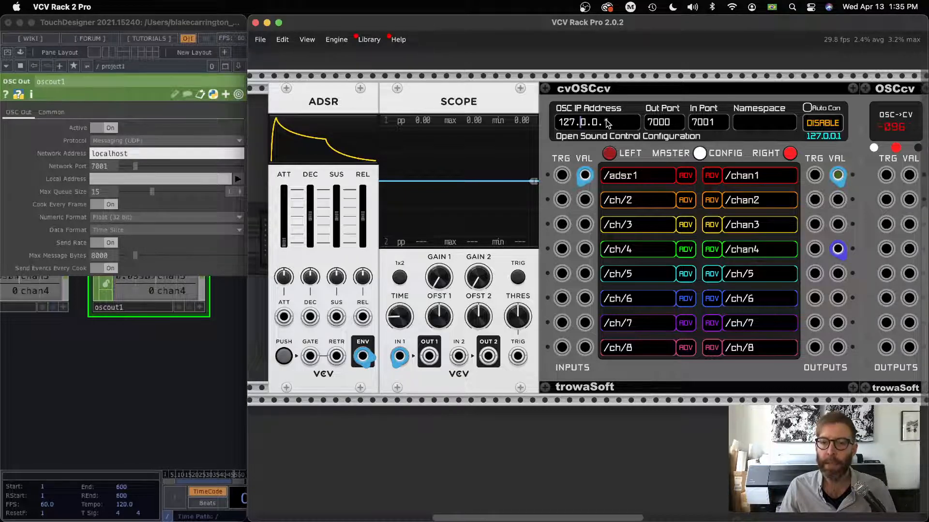
drag(607, 123, 557, 126)
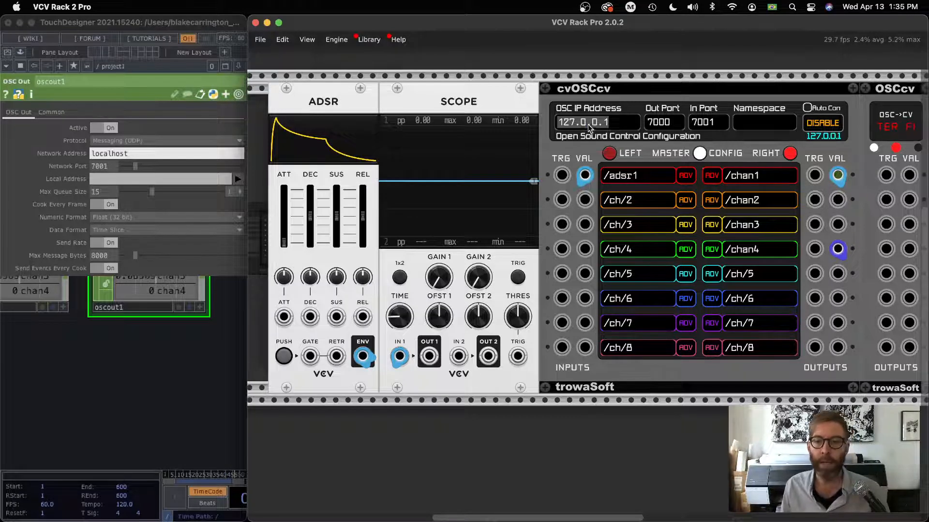
click(109, 153)
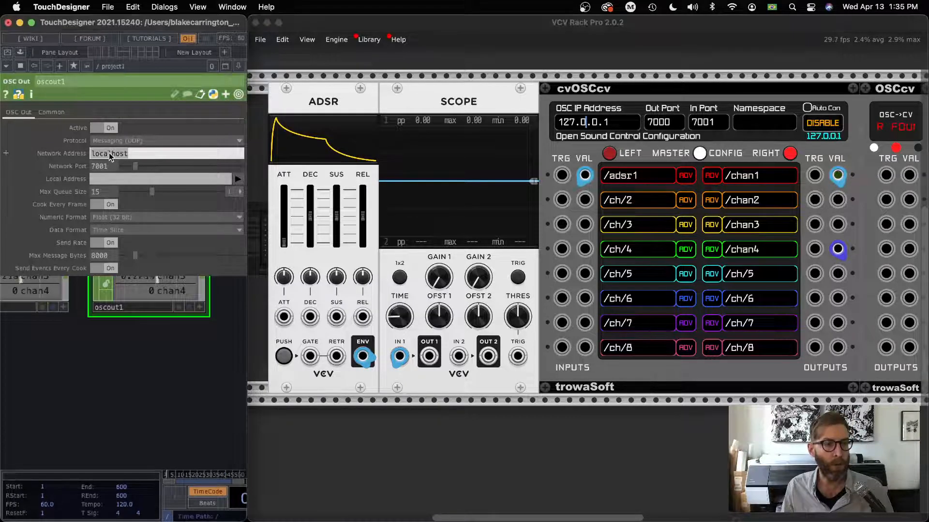
click(104, 154)
click(649, 451)
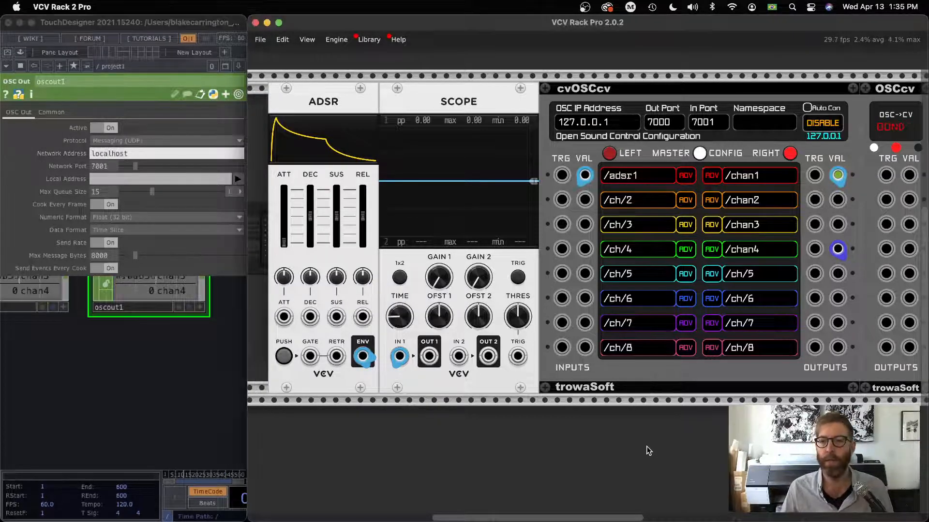
double_click(677, 122)
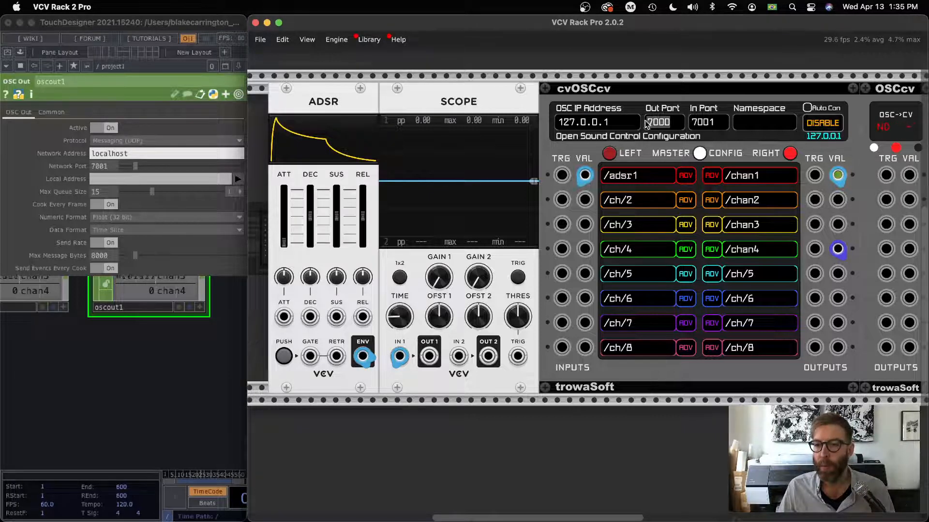
Add an OSC In CHOP below merge1 in the TouchDesigner network, listening on network port 7000.
click(144, 365)
key(p)
drag(139, 372, 233, 296)
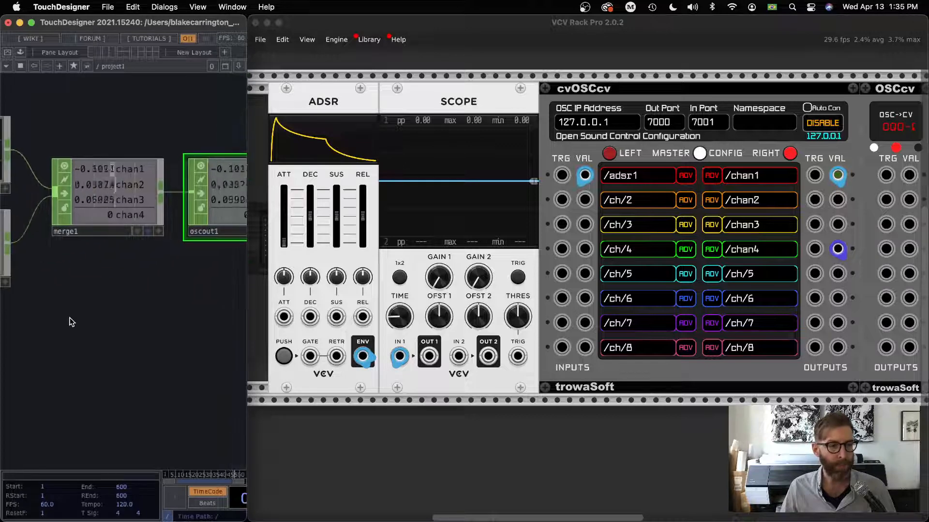
key(Tab)
click(236, 386)
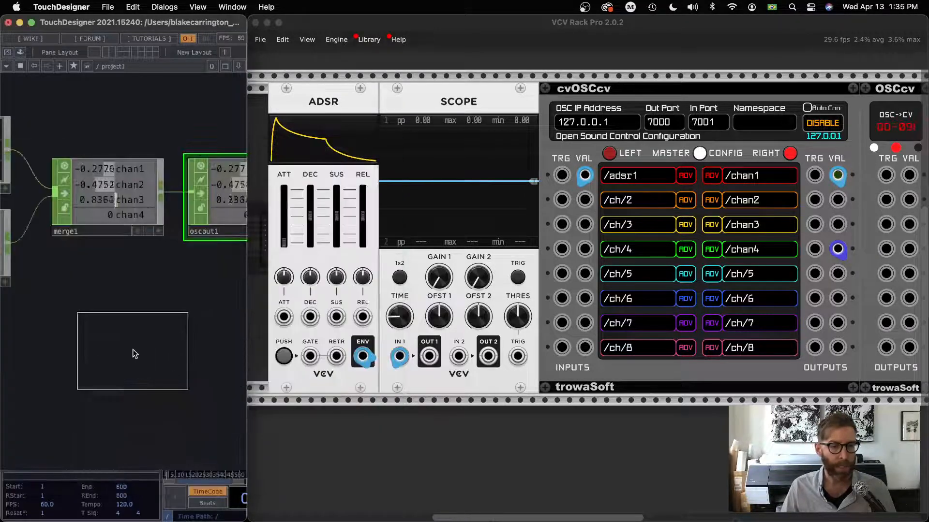
click(135, 354)
key(p)
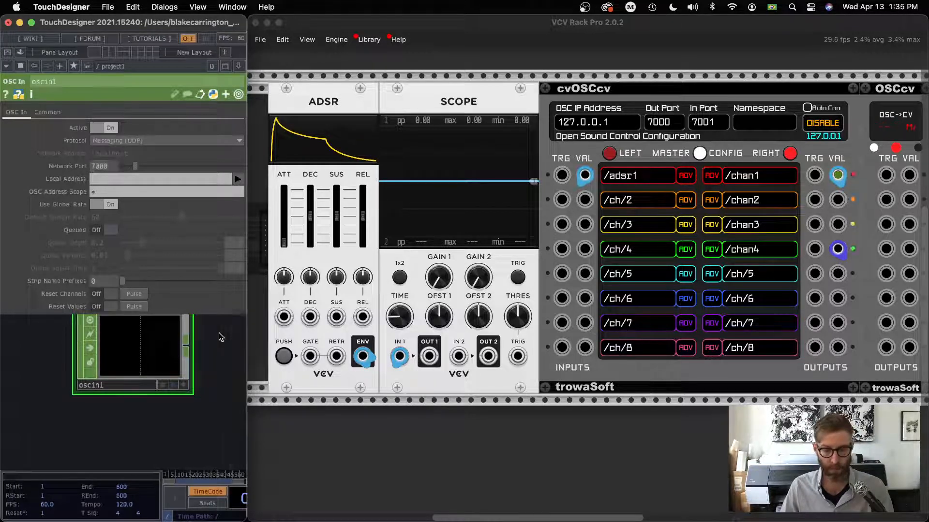
Enlarge oscin1 in the network and fire the ADSR envelope twice in VCV Rack to check which channel arrives.
key(p)
scroll(134, 402, up, 5)
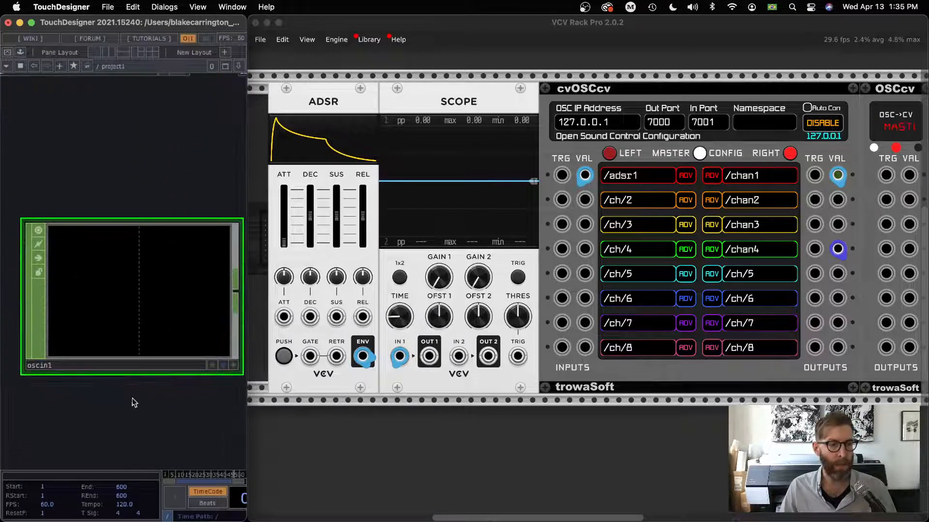
drag(134, 403, 132, 325)
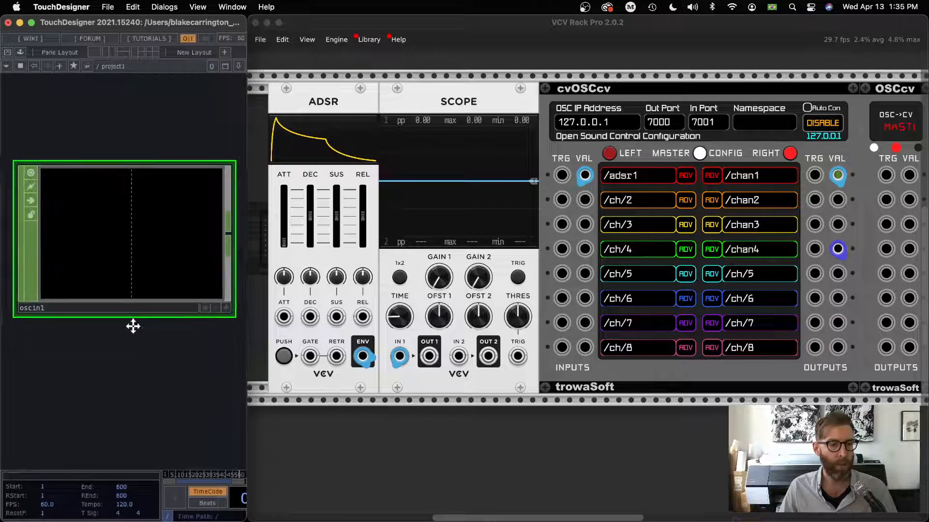
click(326, 105)
click(284, 358)
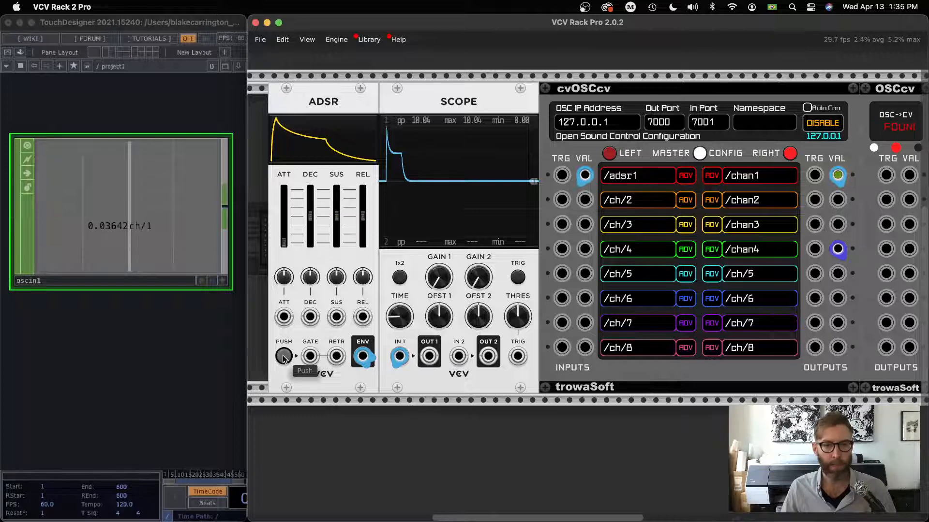
click(284, 357)
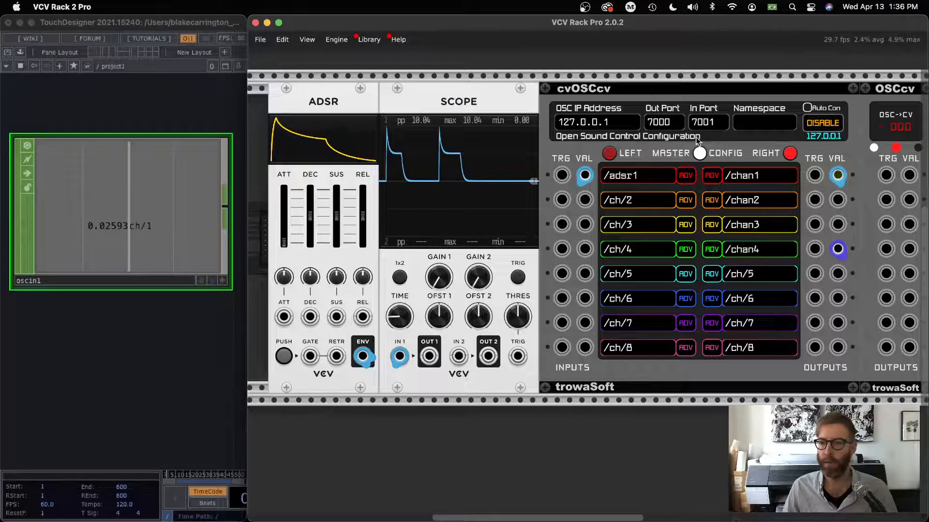
Close the cvOSCcv configuration to apply the /adsr1 address, and fire the ADSR envelope to send it.
click(699, 153)
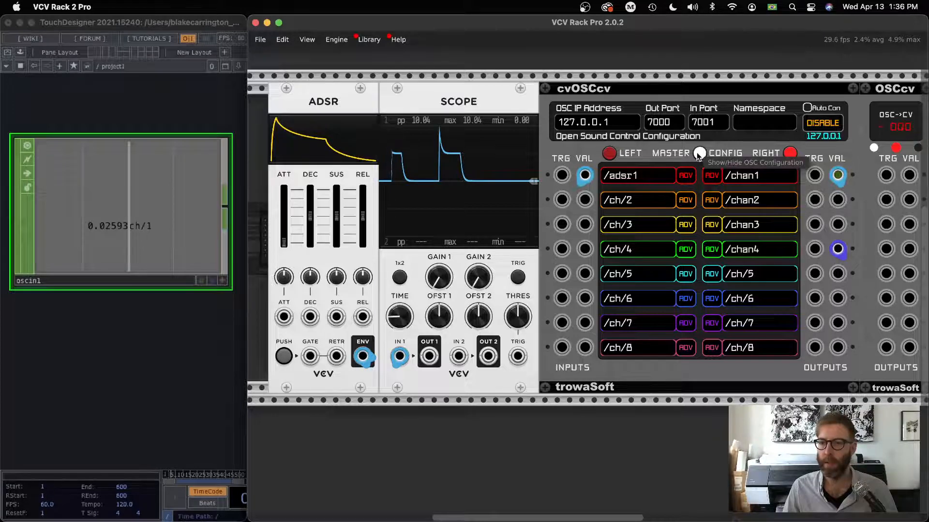
click(282, 357)
Reset the channels of oscin1 in TouchDesigner to clear out the old ch/1 channel.
click(130, 220)
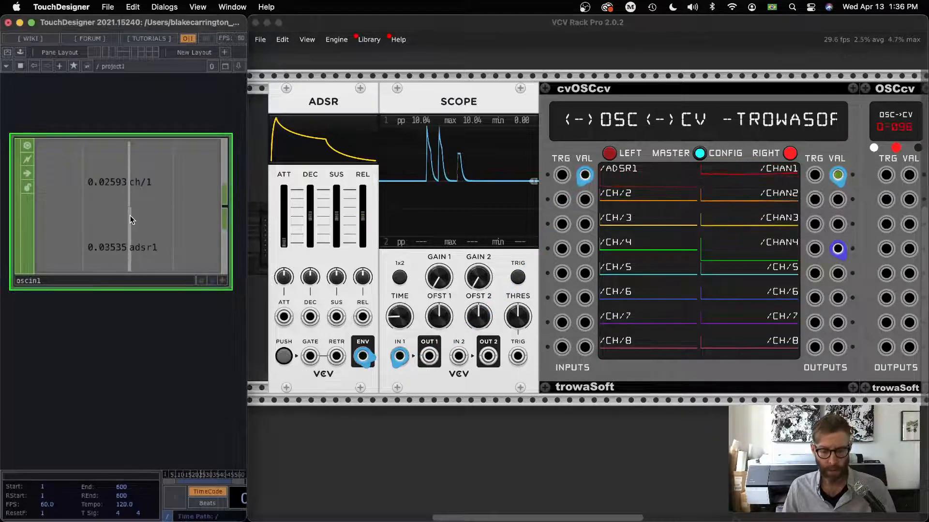
key(p)
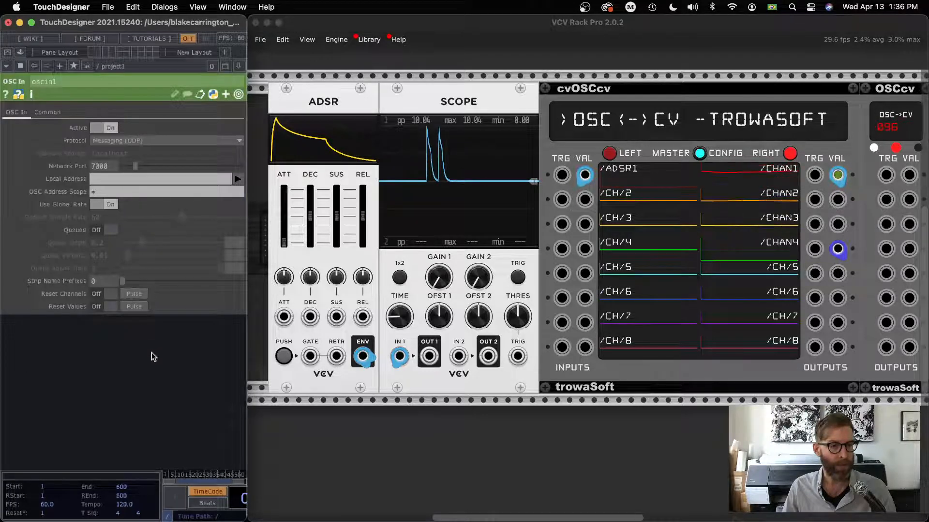
Fire the ADSR envelope repeatedly with short and longer holds to watch the adsr1 values in oscin1.
click(284, 357)
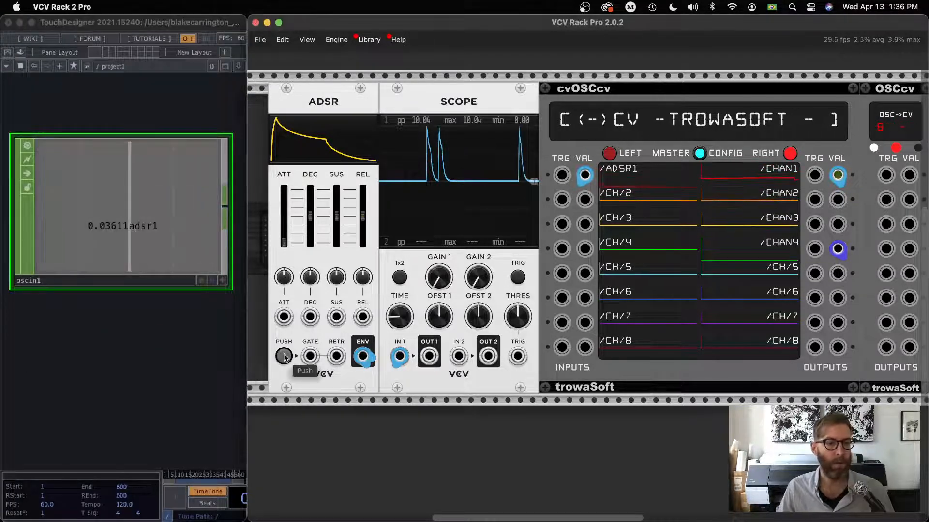
click(284, 357)
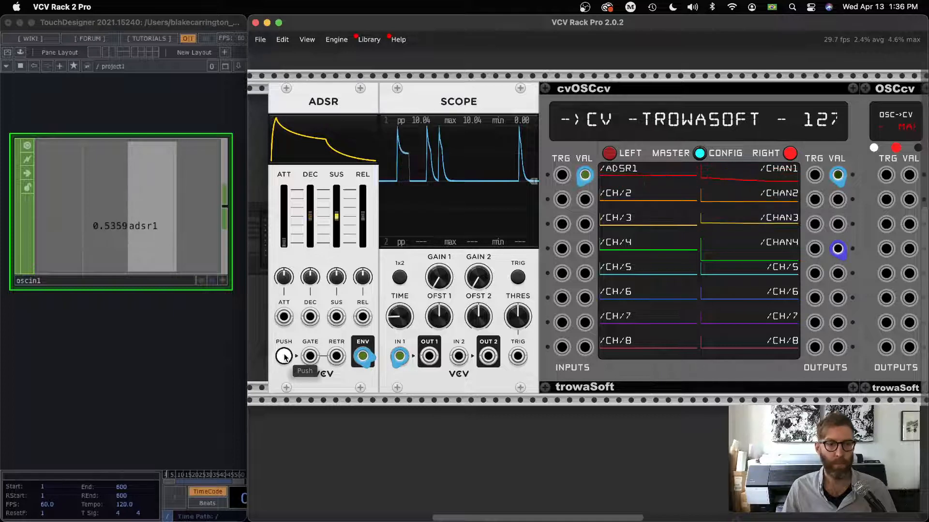
click(284, 357)
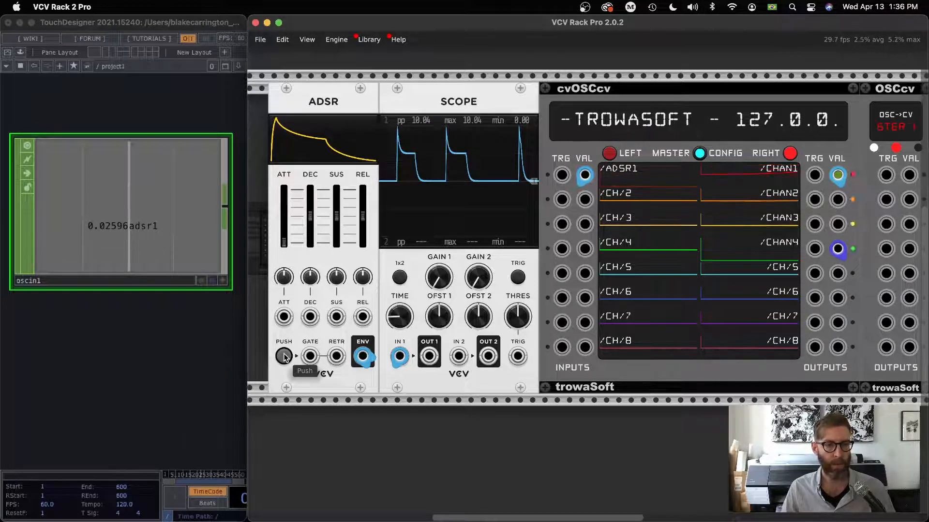
click(284, 357)
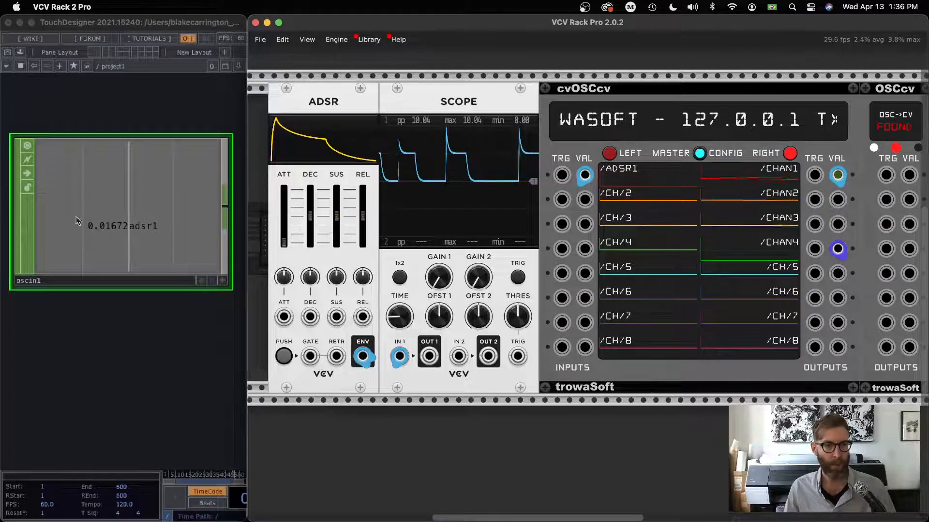
click(283, 357)
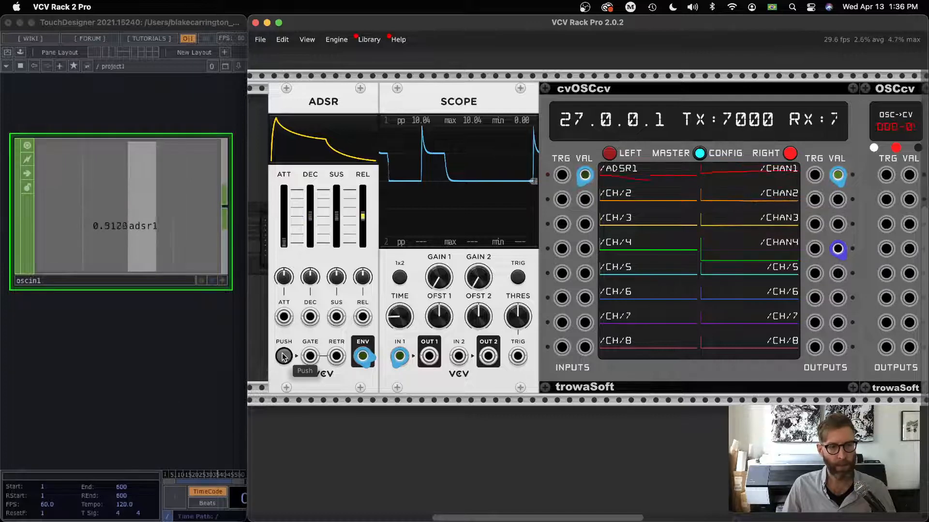
Move the ADSR and its Scope together away from cvOSCcv, leaving a gap in the rack between them.
scroll(231, 312, down, 2)
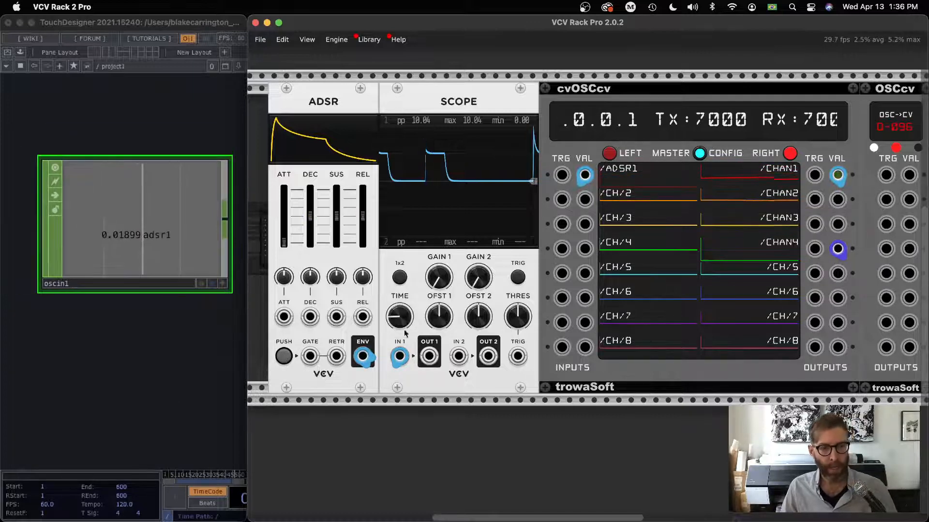
scroll(367, 318, down, 1)
key(super+minus)
key(super+minus)
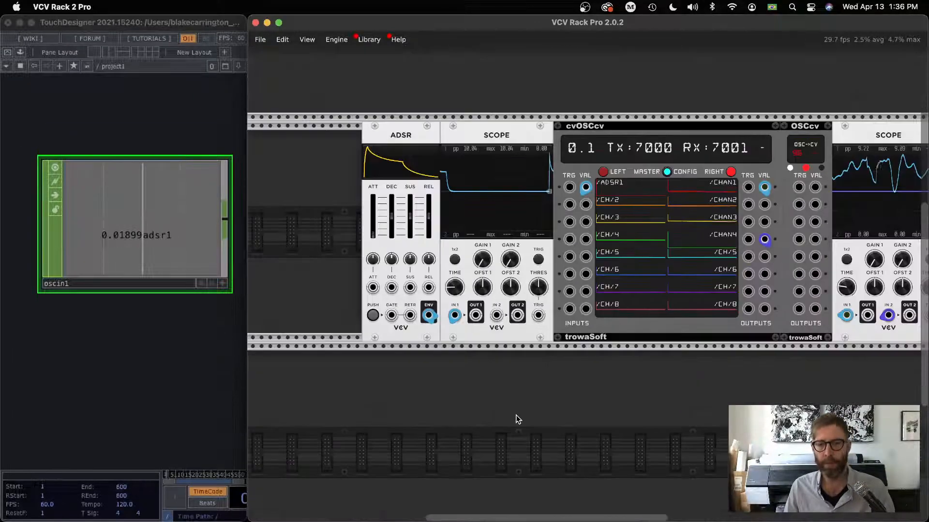
middle_drag(605, 425, 483, 368)
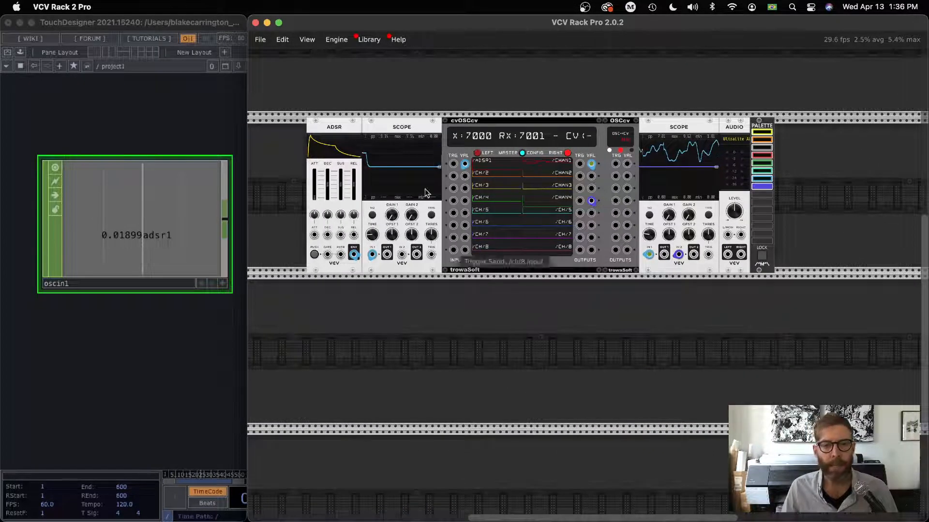
super+drag(303, 94, 315, 127)
Filter the module library to the trowaSoft brand and add the cvOSC input expander directly beside cvOSCcv, in the gap after the Scope.
click(413, 145)
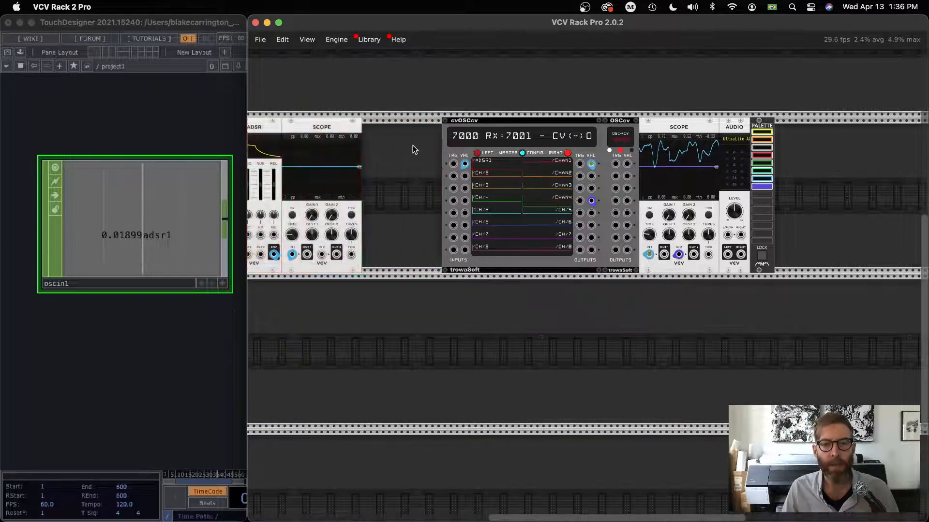
right_click(413, 145)
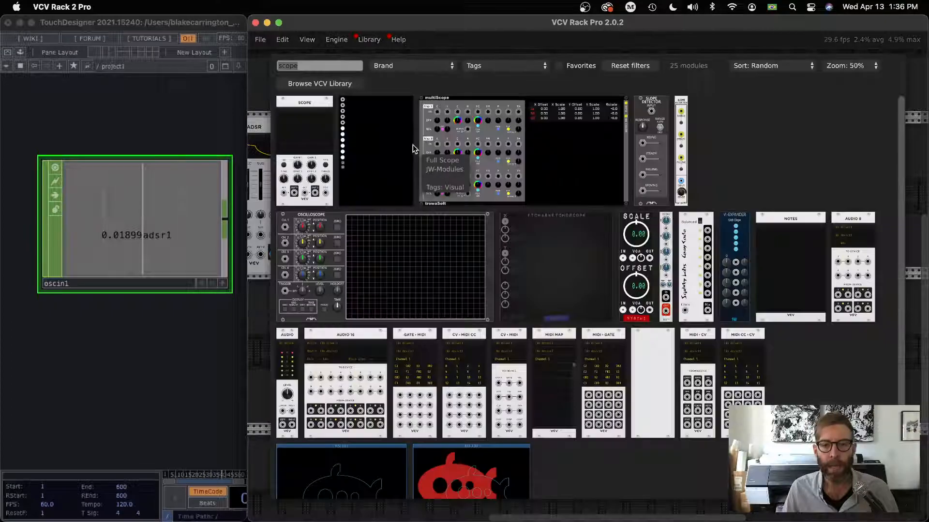
click(386, 66)
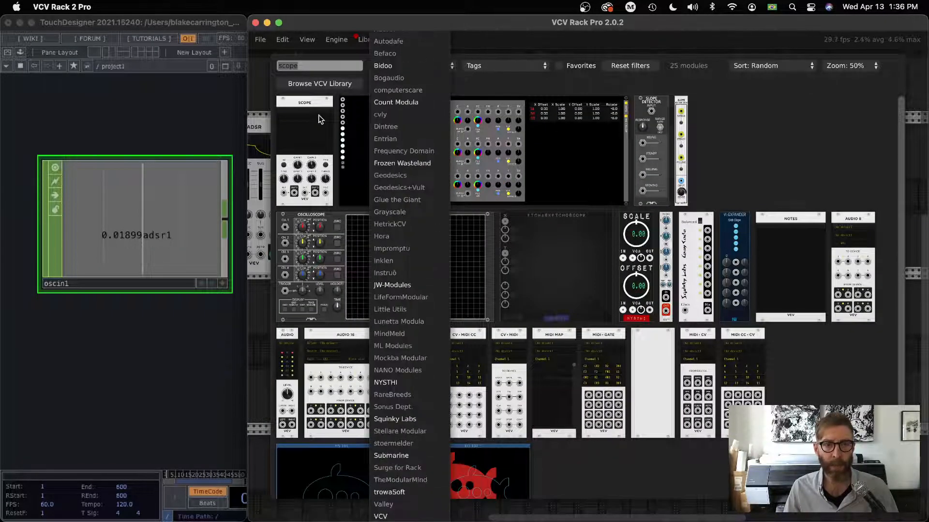
click(310, 66)
key(BackSpace)
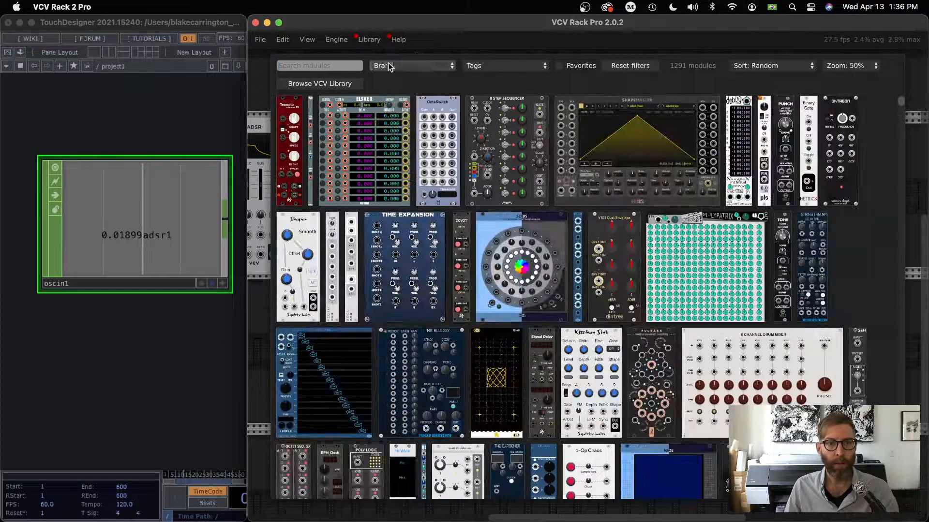
click(397, 65)
scroll(413, 496, down, 5)
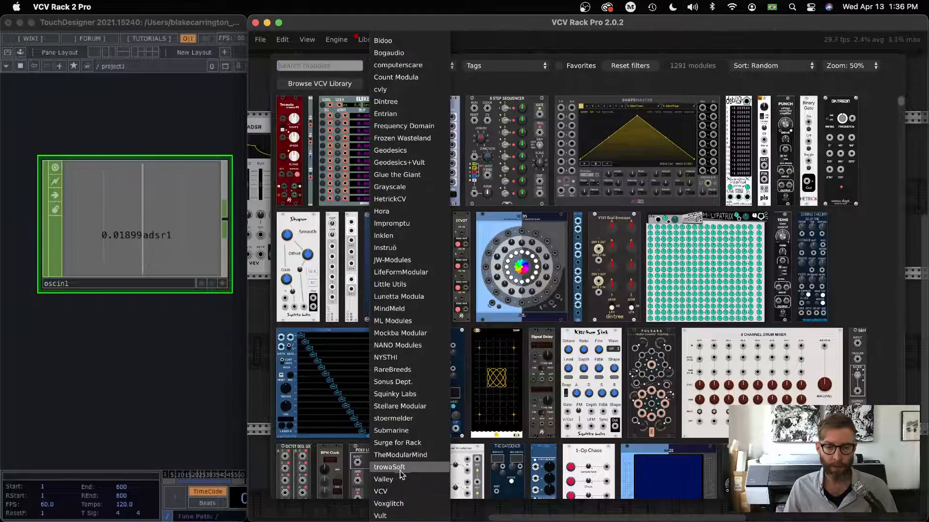
click(396, 469)
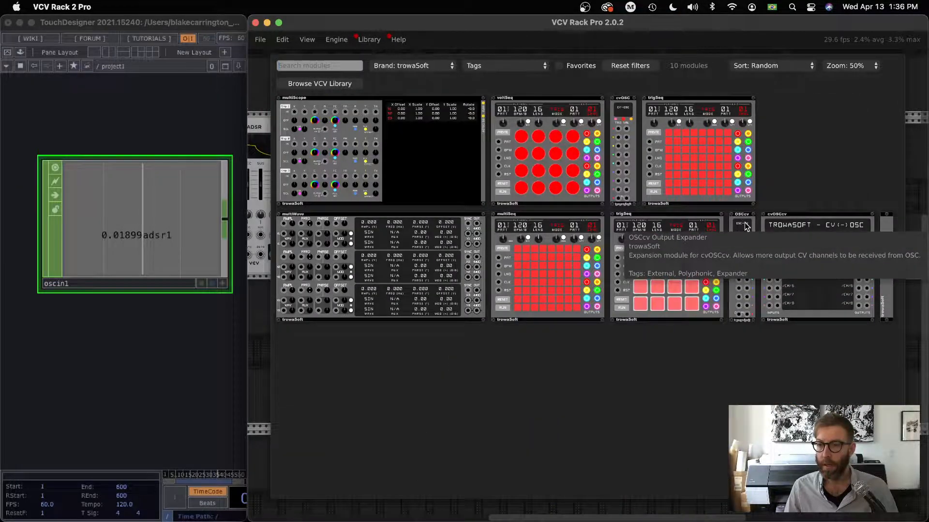
click(625, 111)
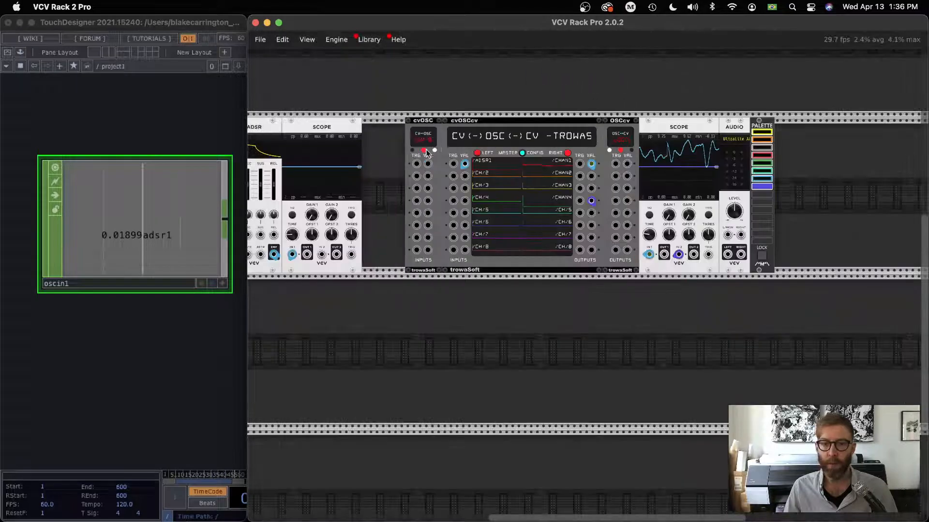
drag(413, 163, 426, 165)
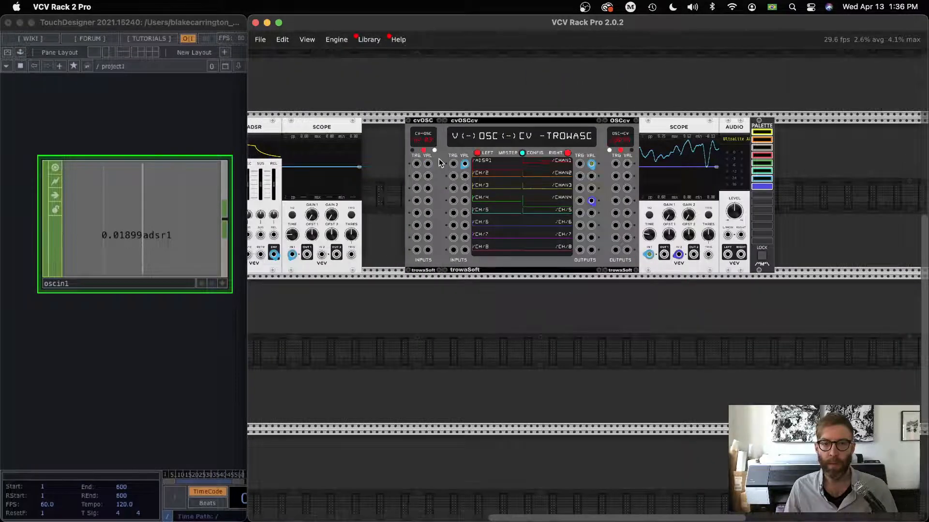
Show the cvOSC expander's input channel addresses in the cvOSCcv OSC configuration, and close the configuration.
click(477, 154)
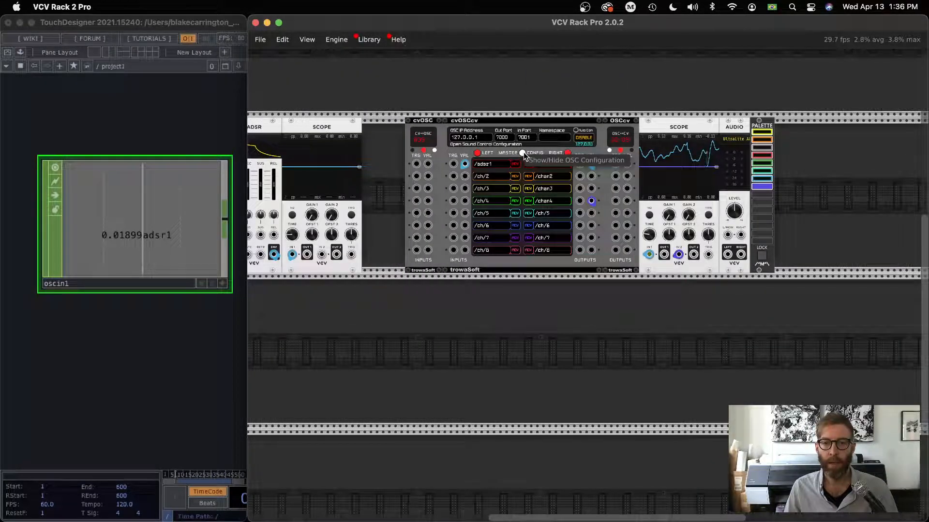
click(477, 154)
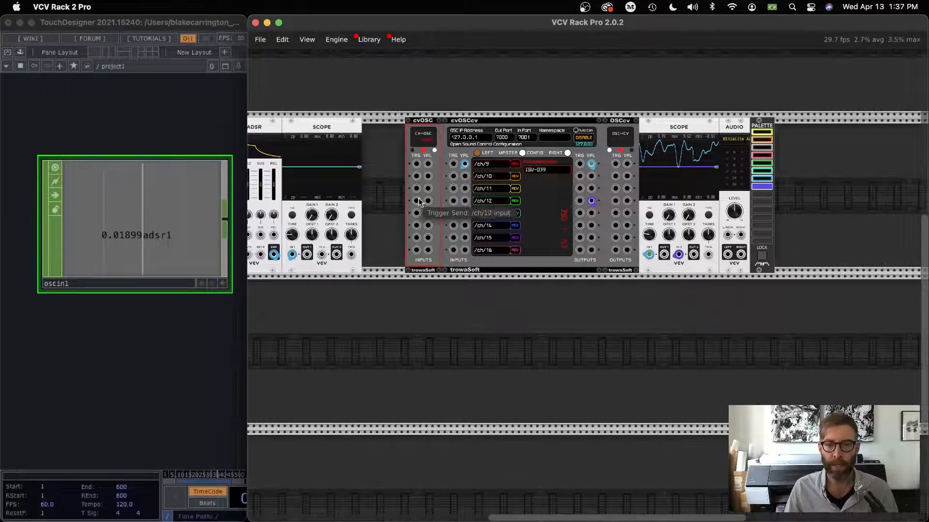
click(521, 153)
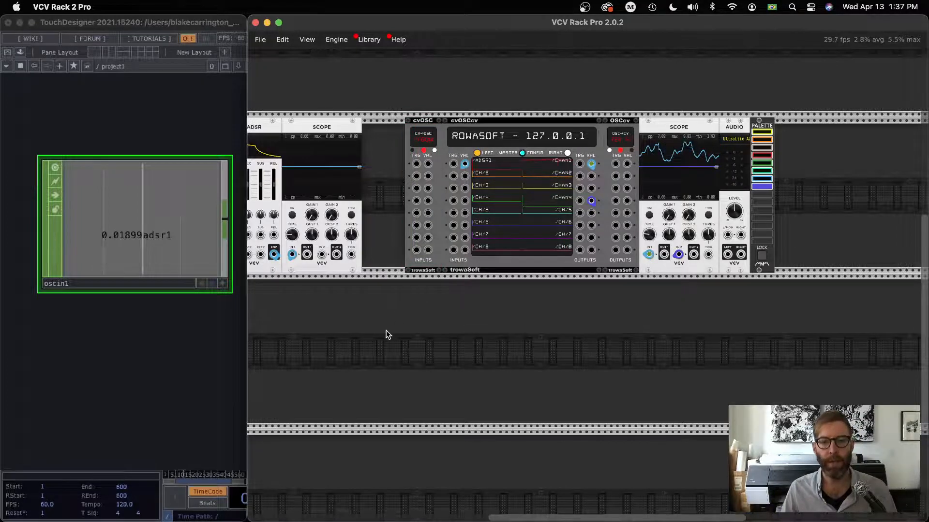
middle_drag(384, 331, 465, 372)
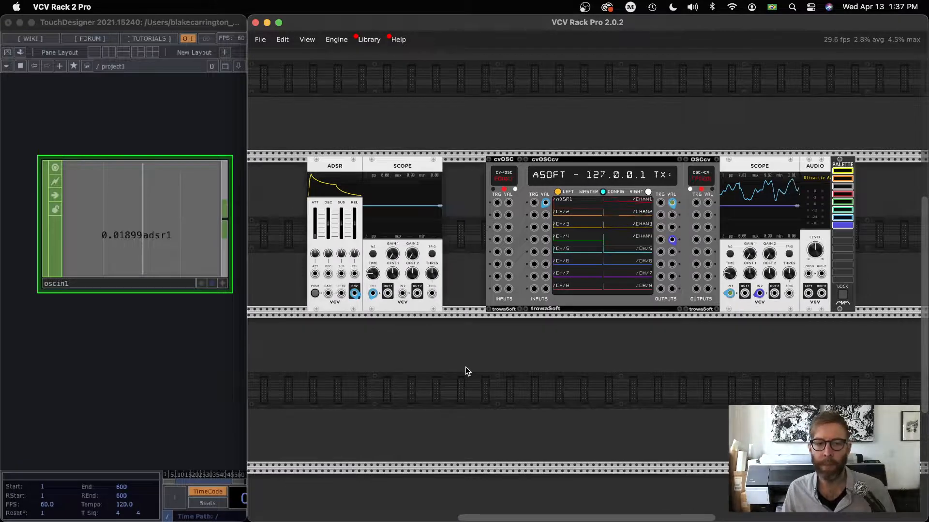
scroll(438, 403, down, 1)
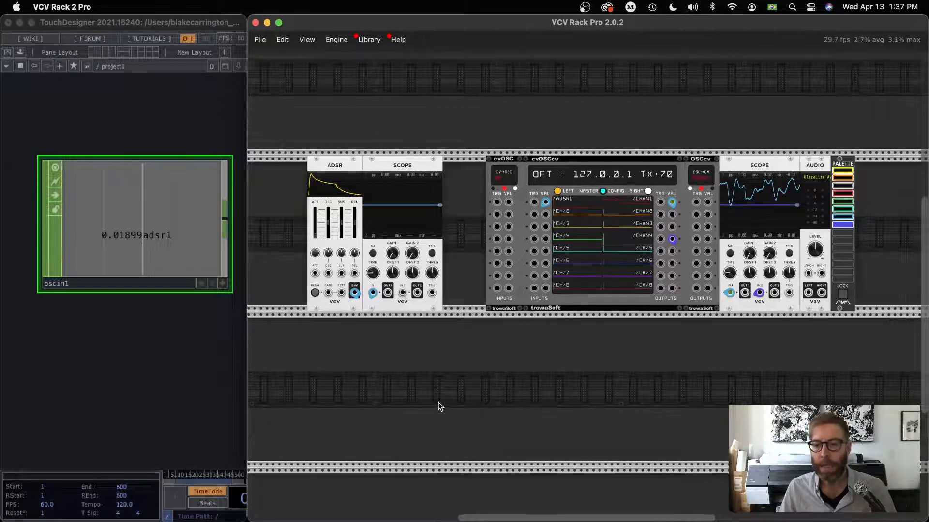
scroll(436, 401, up, 1)
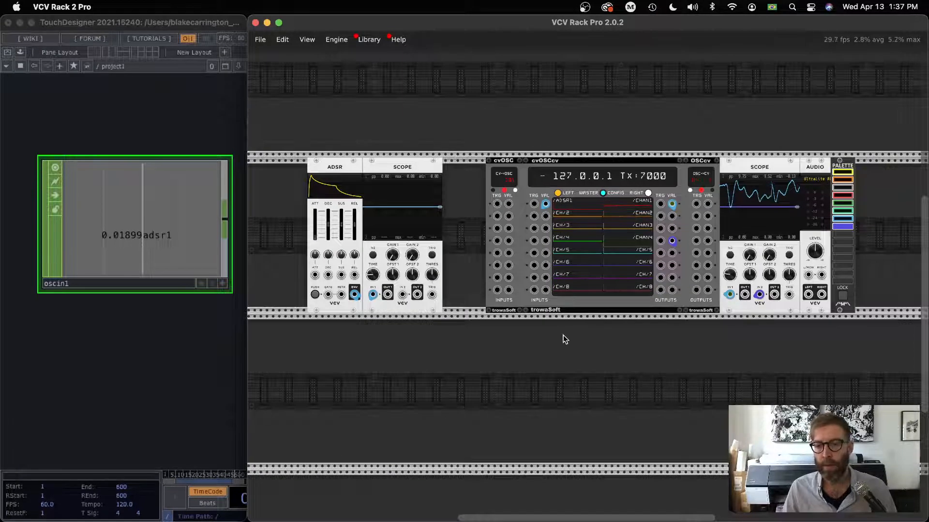
scroll(523, 352, up, 1)
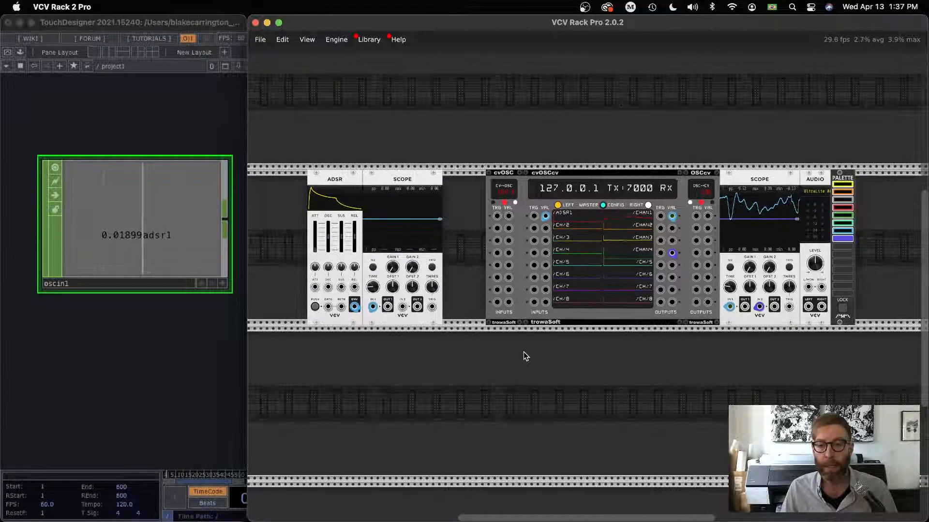
scroll(520, 371, down, 1)
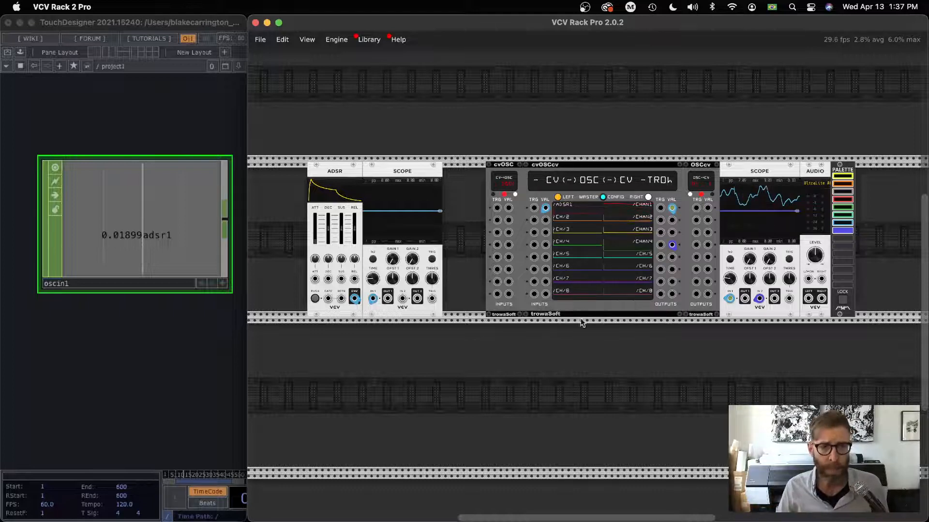
Widen the TouchDesigner window and narrow VCV Rack so they split the screen about evenly, with oscin1 and the trowaSoft modules in view.
drag(247, 127, 451, 129)
drag(246, 117, 450, 120)
drag(325, 258, 361, 269)
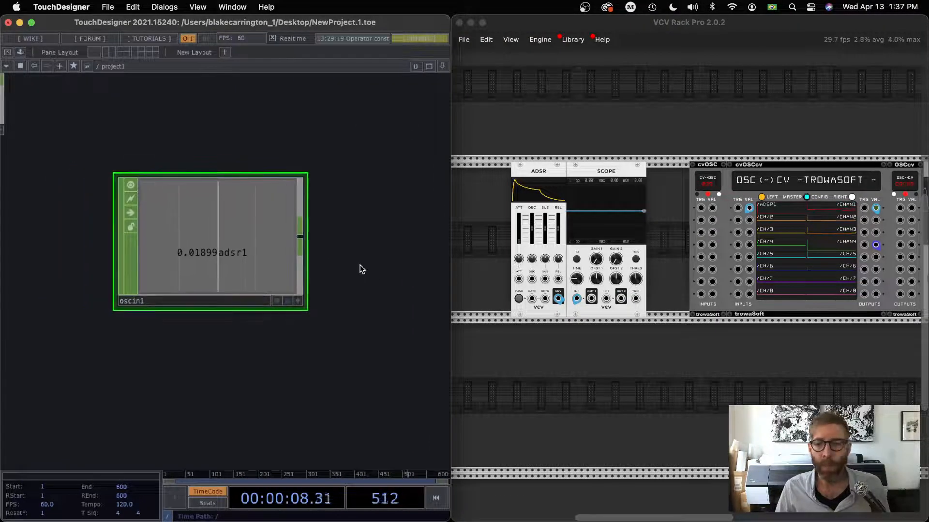
drag(865, 372, 793, 366)
middle_drag(819, 361, 672, 351)
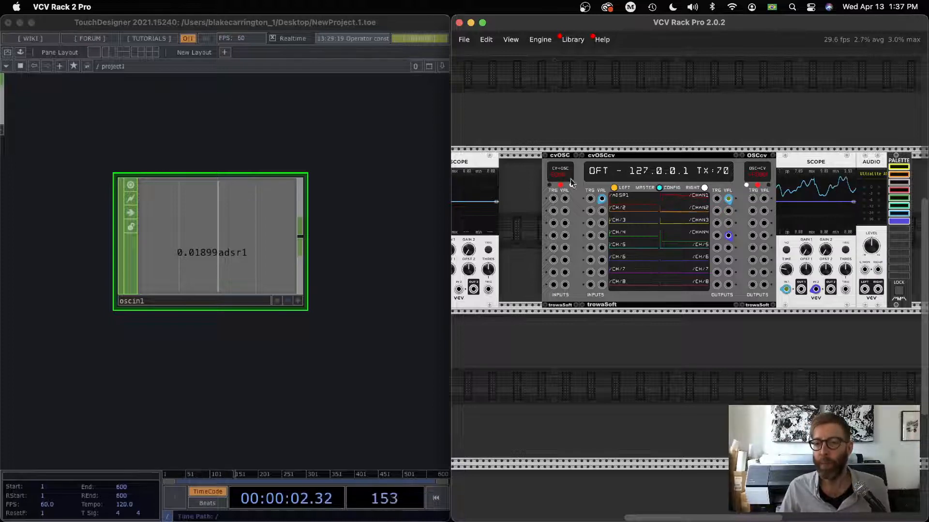
scroll(720, 351, down, 1)
scroll(724, 347, down, 1)
scroll(724, 346, left, 1)
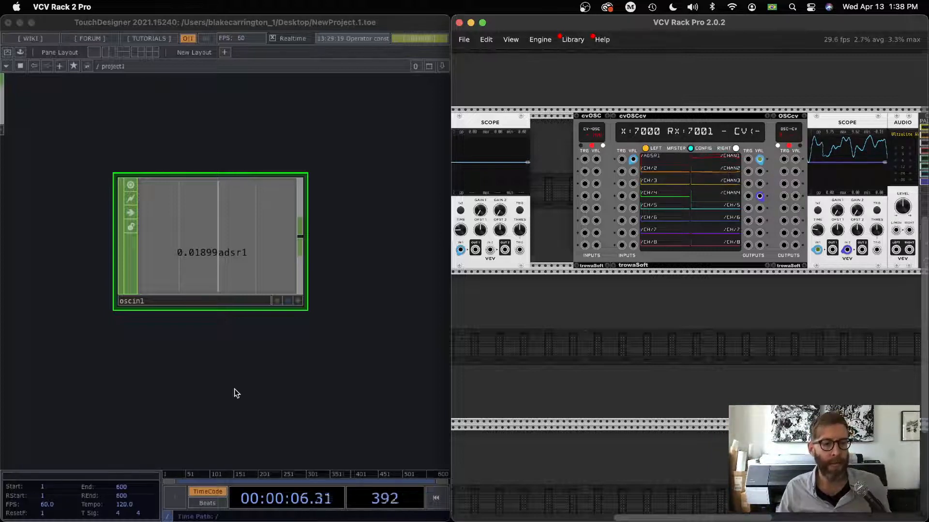
Paste two copies of the oscin1 operator into the TouchDesigner network, stacked below the original.
click(241, 346)
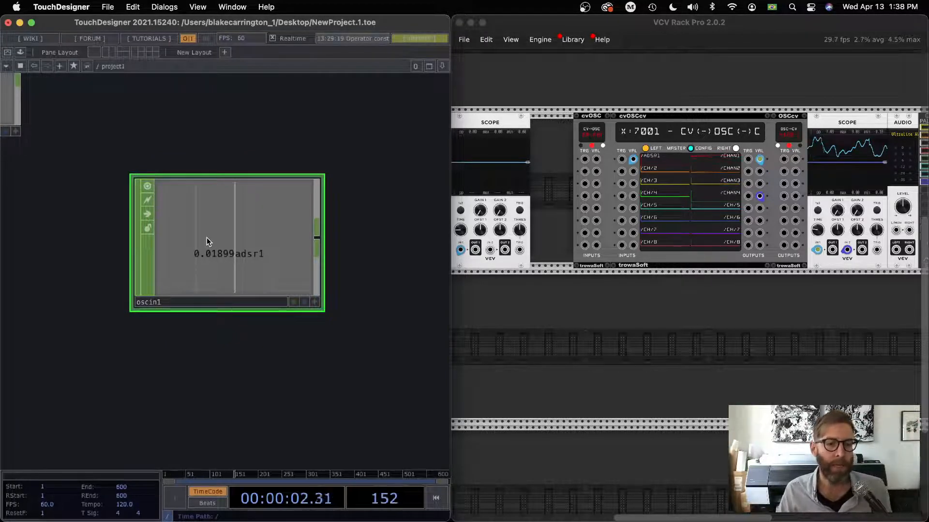
drag(245, 393, 234, 324)
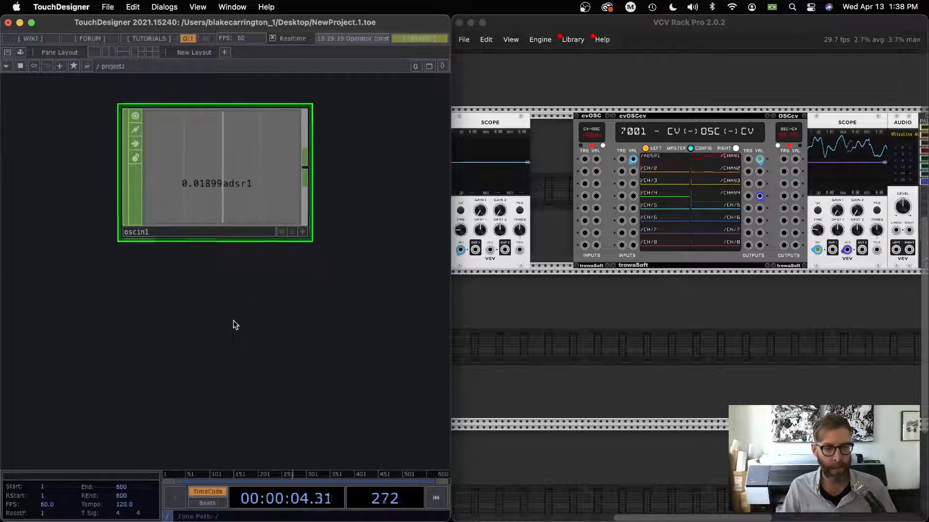
key(super+v)
key(super+v)
middle_drag(249, 285, 379, 319)
drag(380, 319, 358, 263)
Check the network port in the oscin1 parameters, close them, and select the oscin2 copy.
click(208, 164)
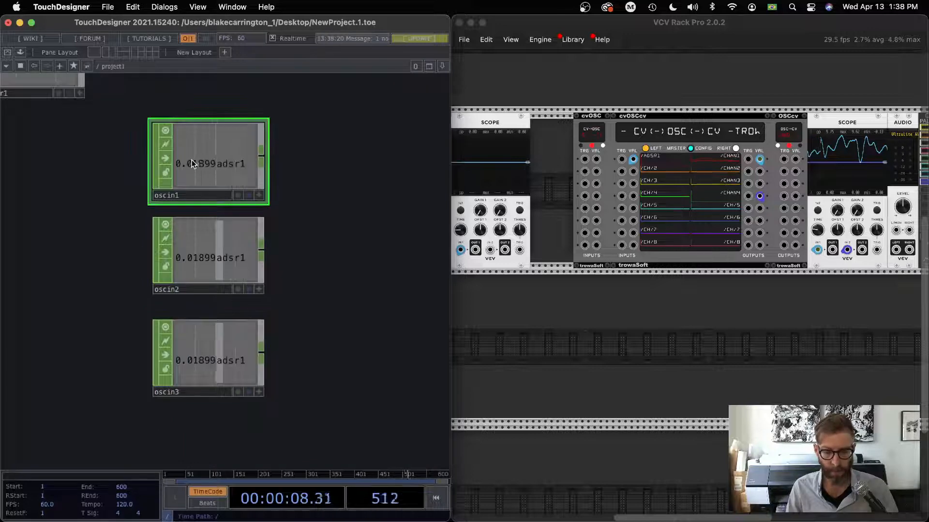
key(p)
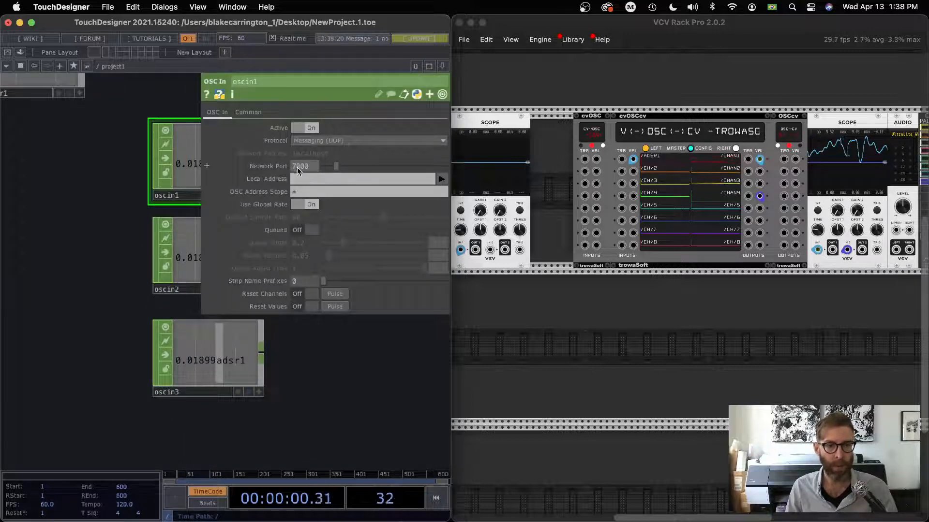
key(p)
click(216, 262)
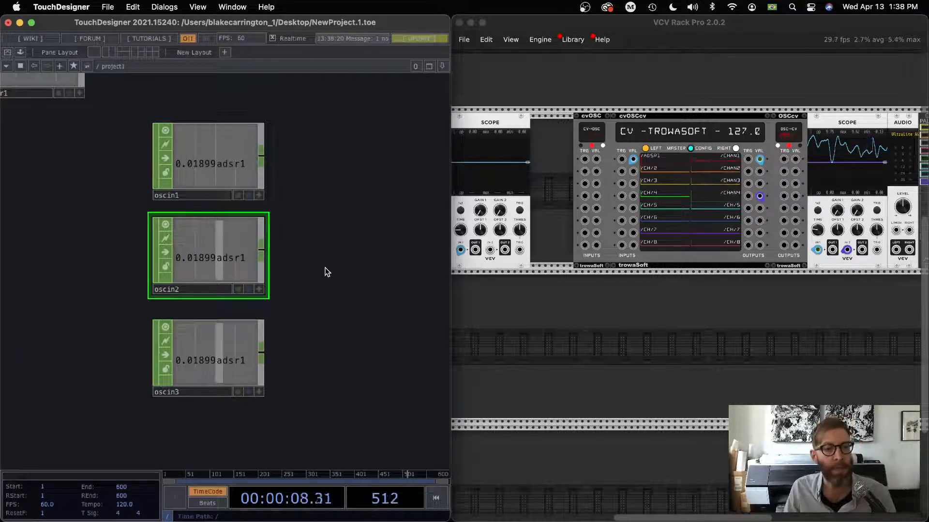
drag(326, 267, 306, 282)
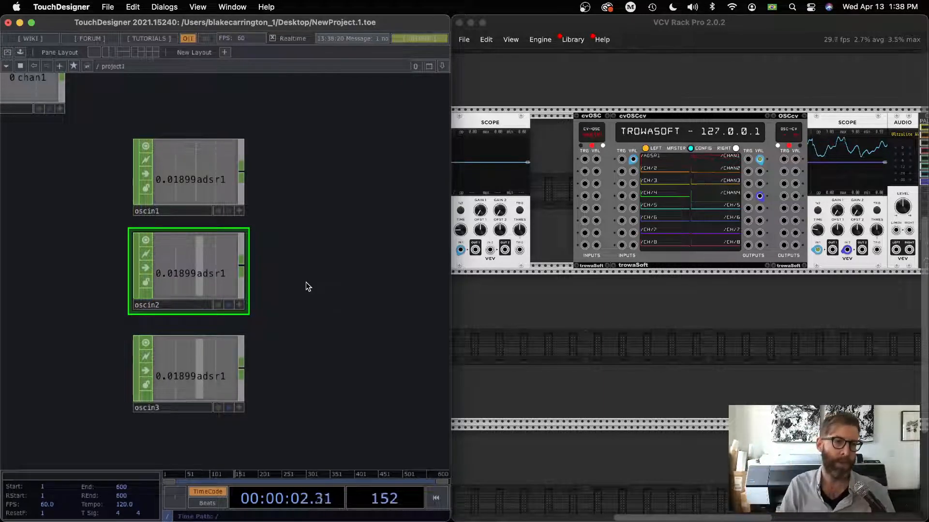
drag(326, 284, 335, 271)
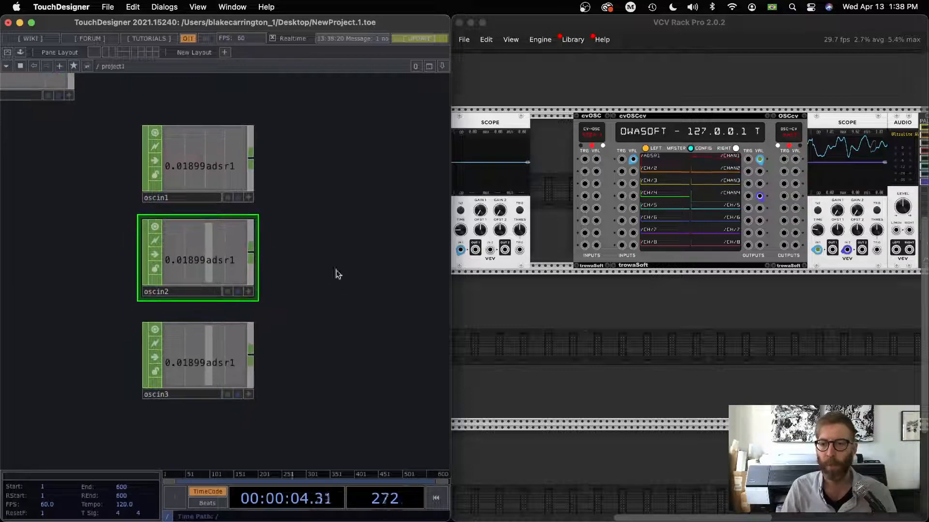